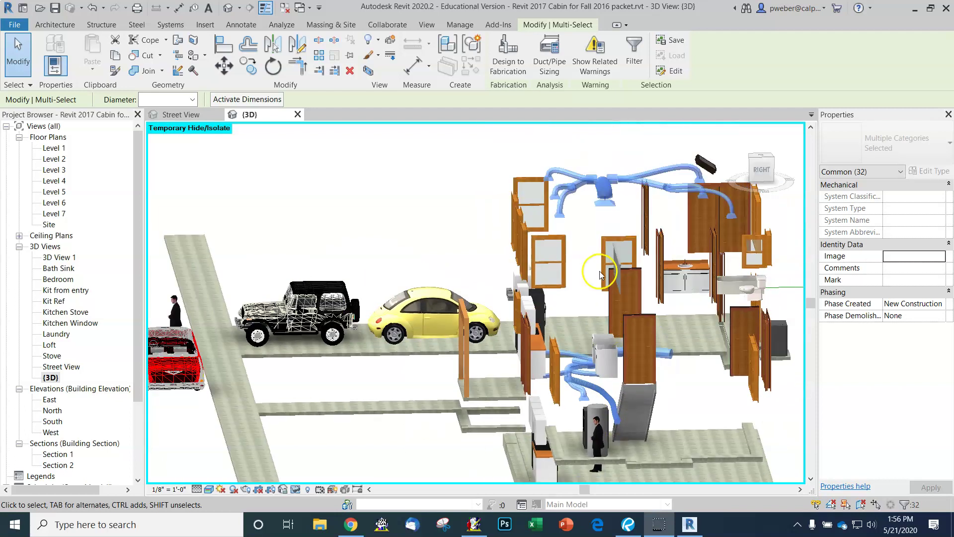
scroll(613, 164, "up", 5)
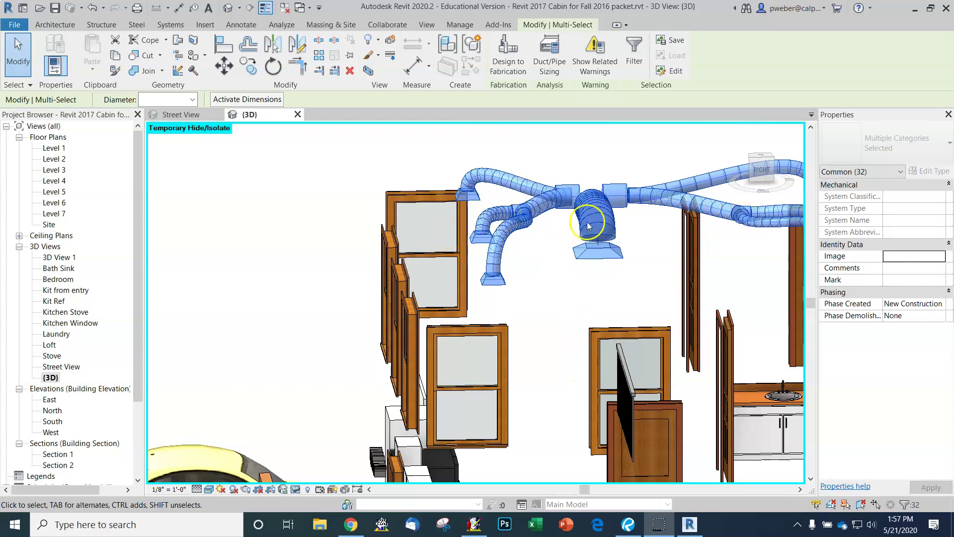
scroll(566, 195, "down", 4)
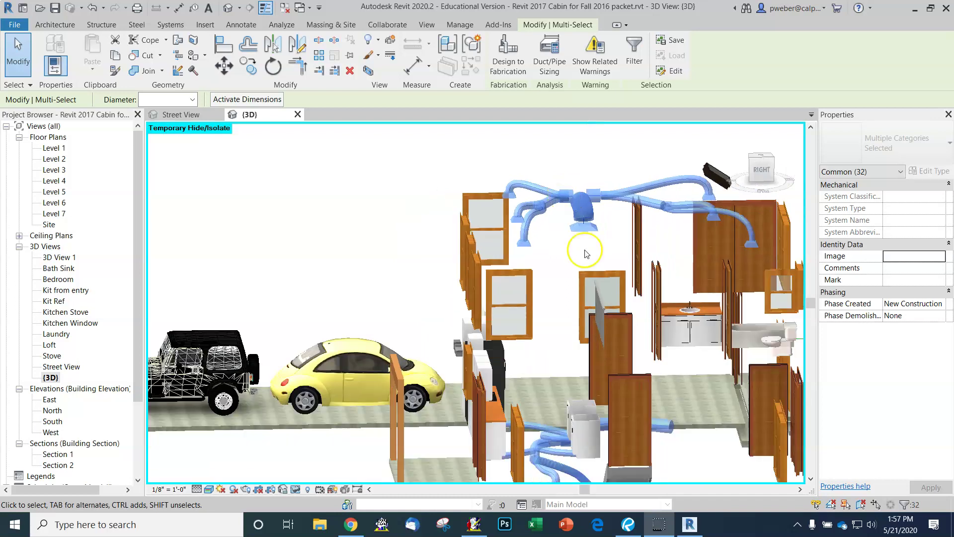
scroll(626, 378, "up", 5)
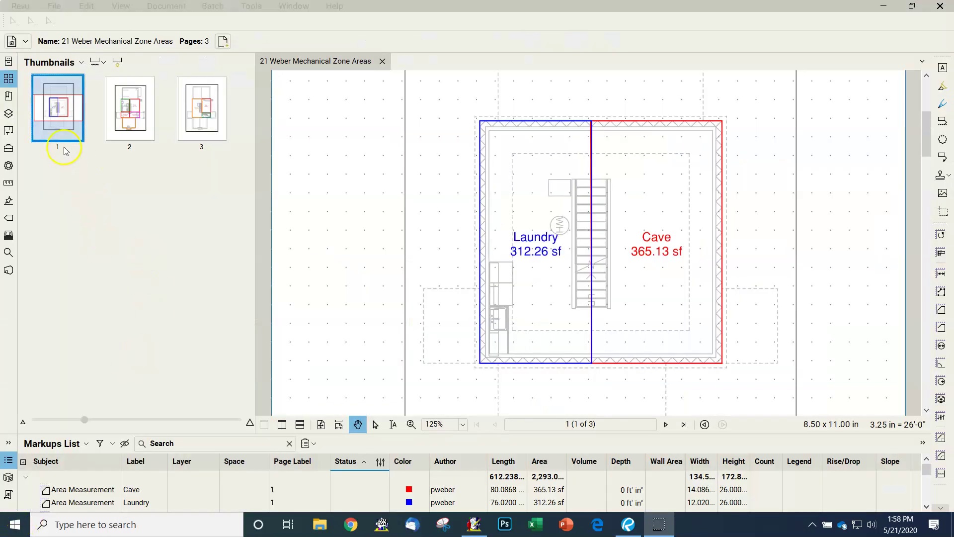
- In Bluebeam Revu, rename the label of page 1 as Basement
right_click(68, 145)
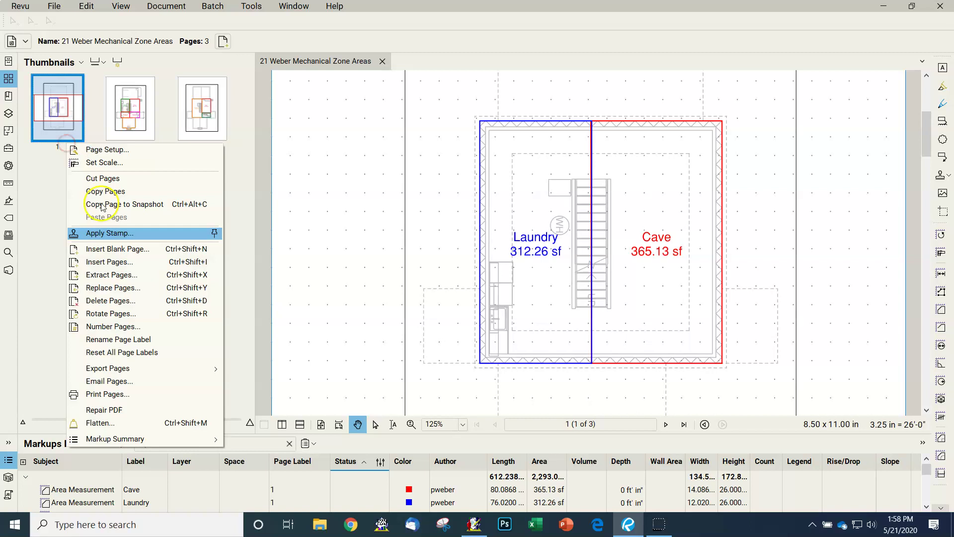
left_click(105, 341)
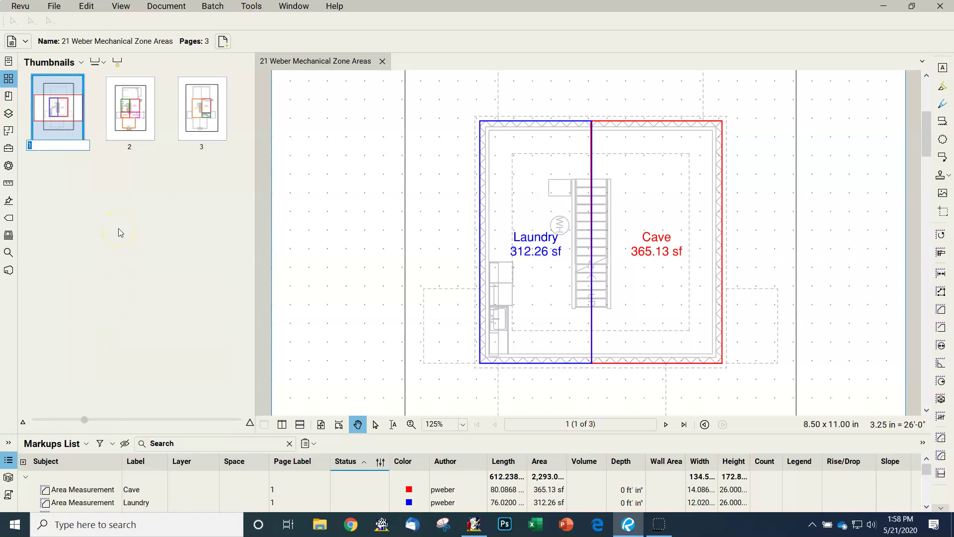
type("Basement")
- Rename the label of page 2 as Main Floor
left_click(154, 140)
right_click(154, 141)
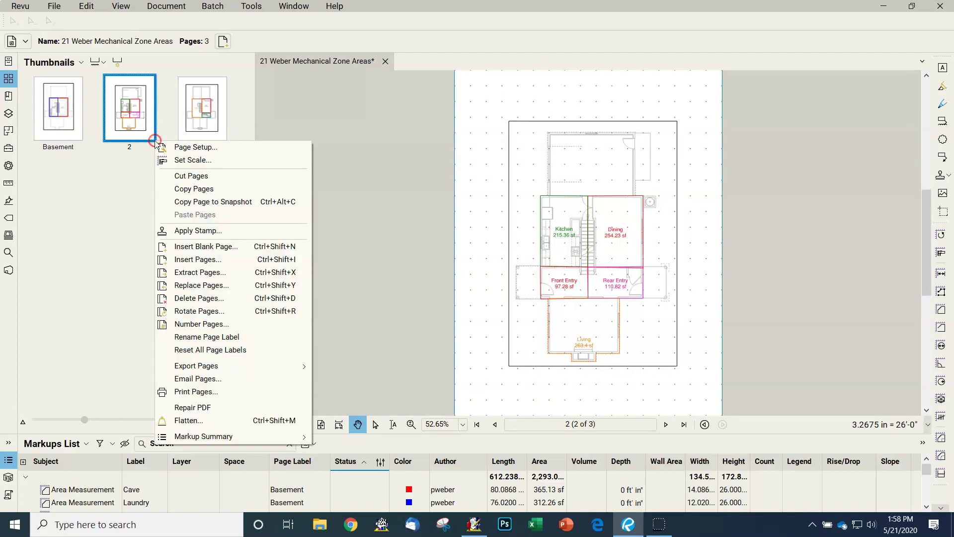
left_click(185, 337)
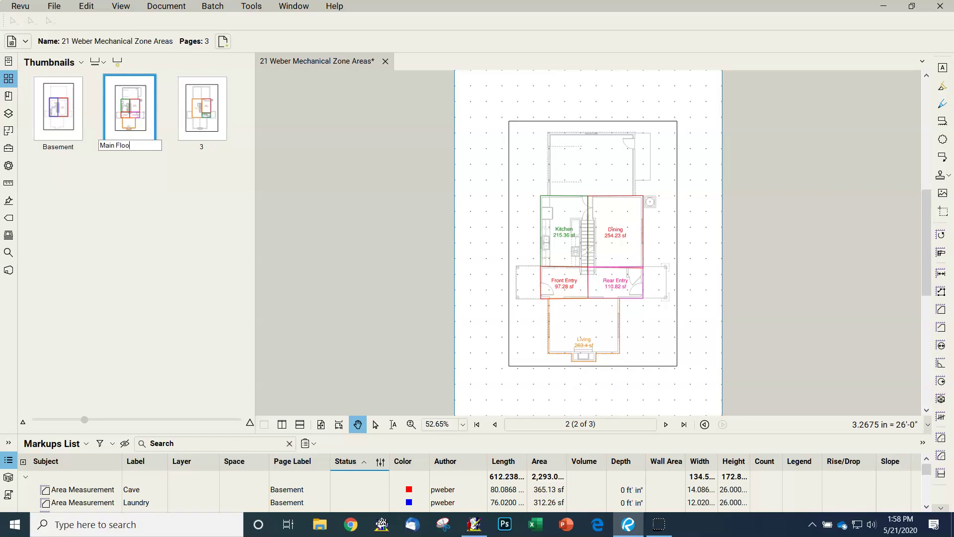
- Rename the label of page 3 as Upper Floor
left_click(204, 137)
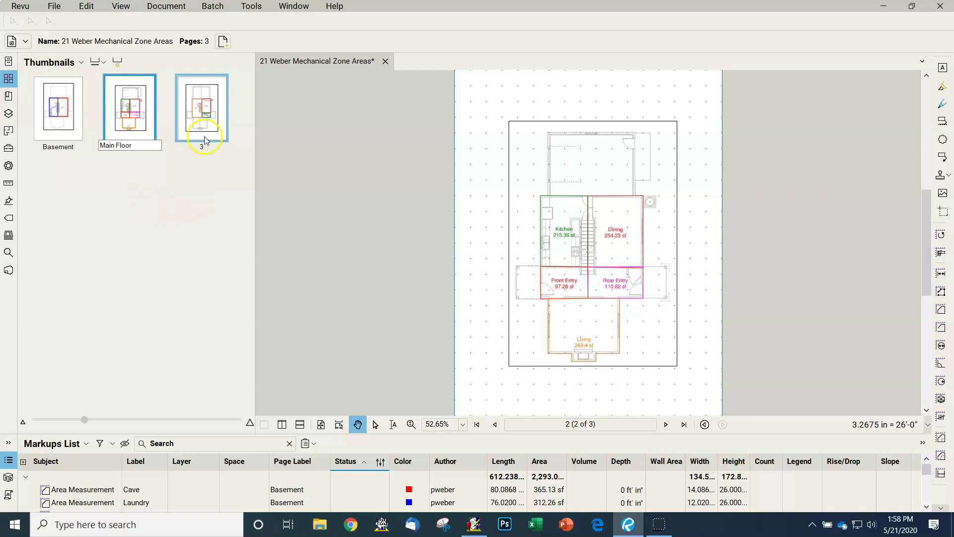
right_click(204, 139)
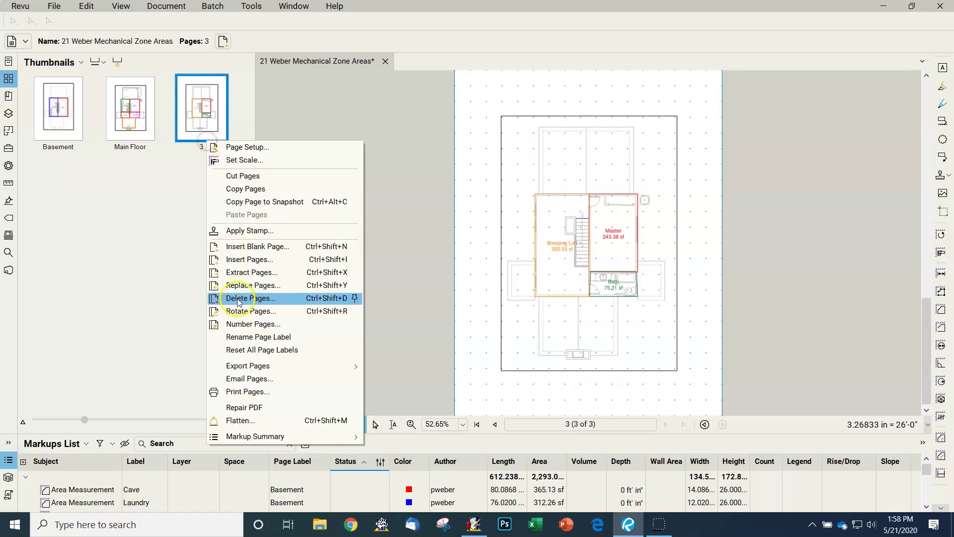
left_click(246, 338)
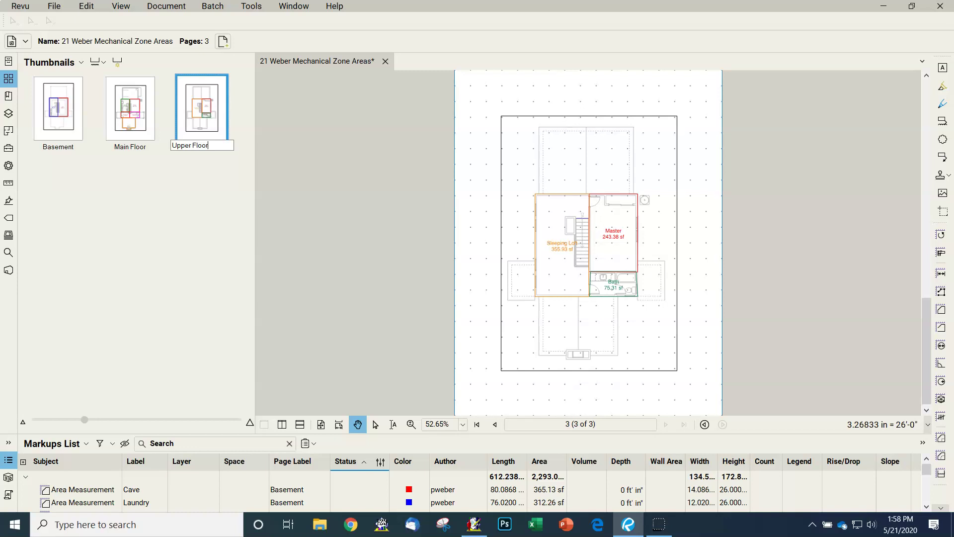
type("Upper Floor")
- Show the Basement page and set its zoom to 125%
left_click(58, 108)
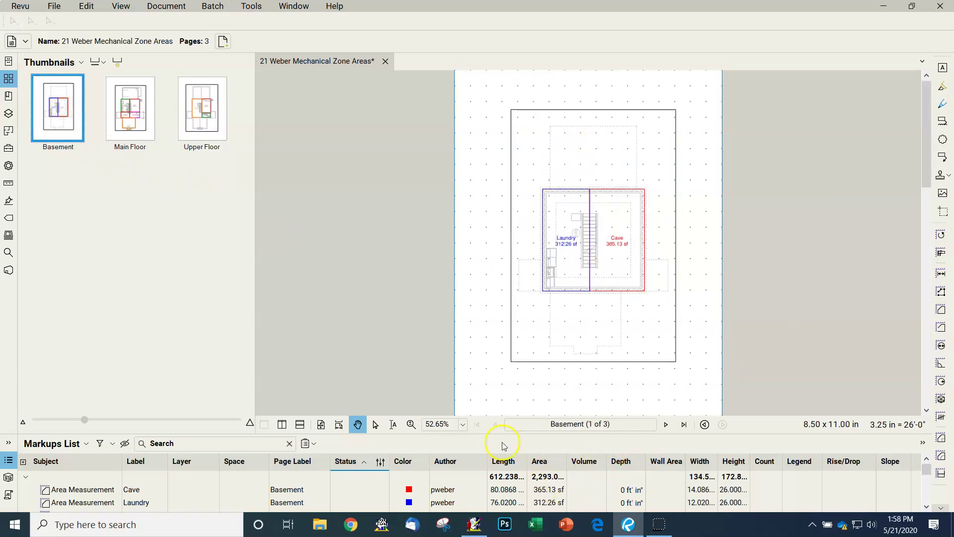
left_click(464, 426)
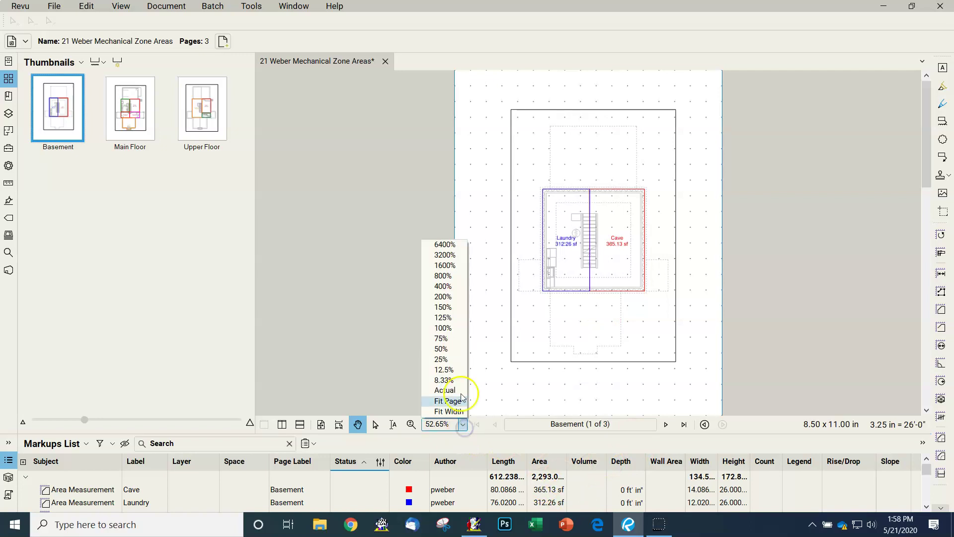
left_click(448, 318)
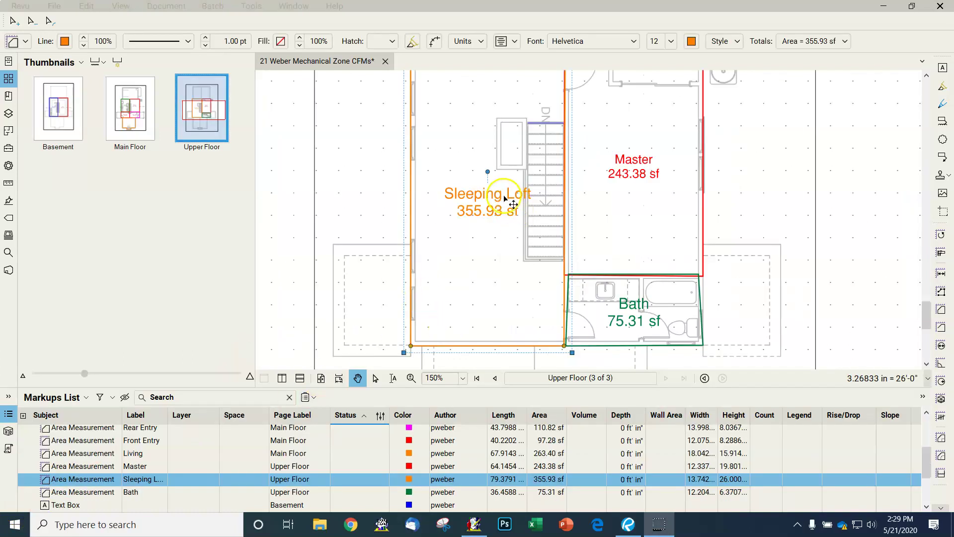
- Set the font size of the Sleeping Loft area label to 10 and close its pop-up note
double_click(504, 198)
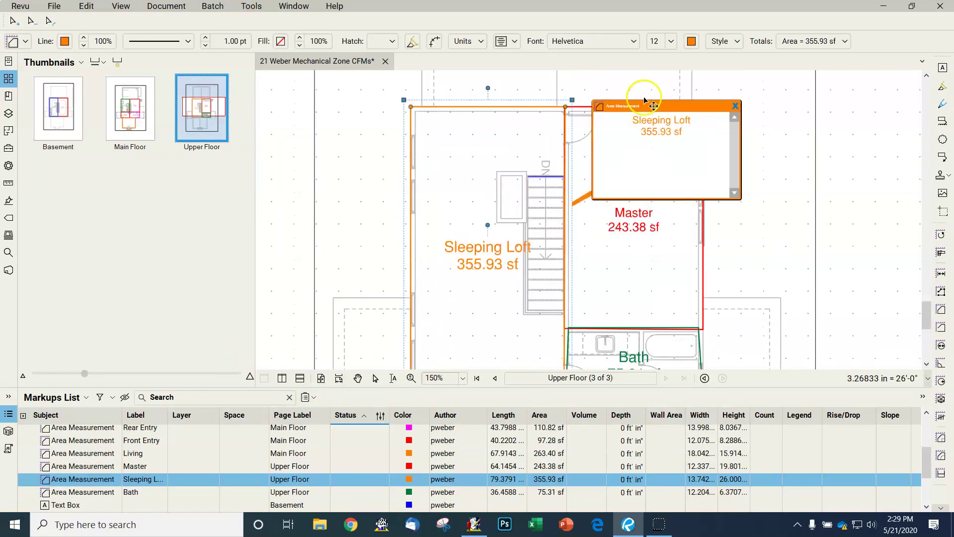
left_click_drag(636, 122, 691, 138)
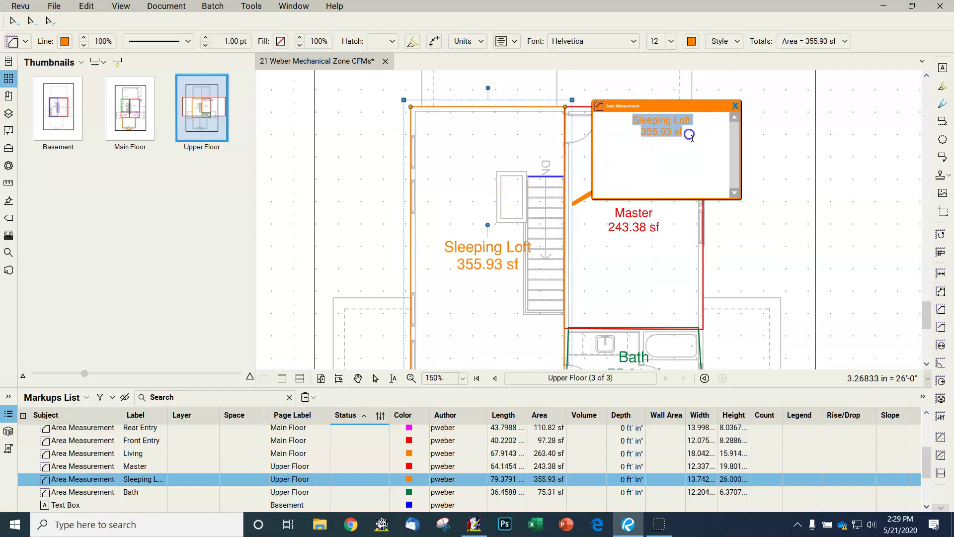
left_click(671, 41)
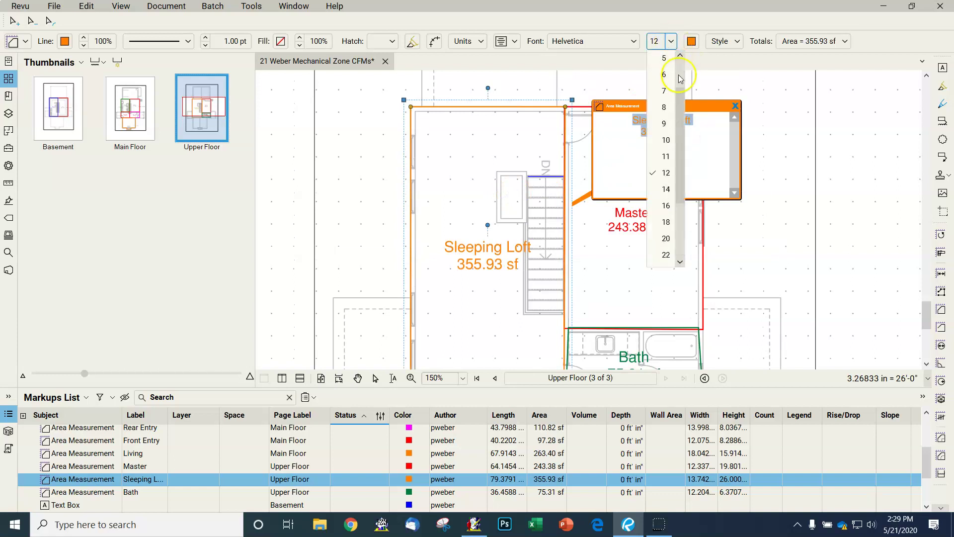
left_click(666, 140)
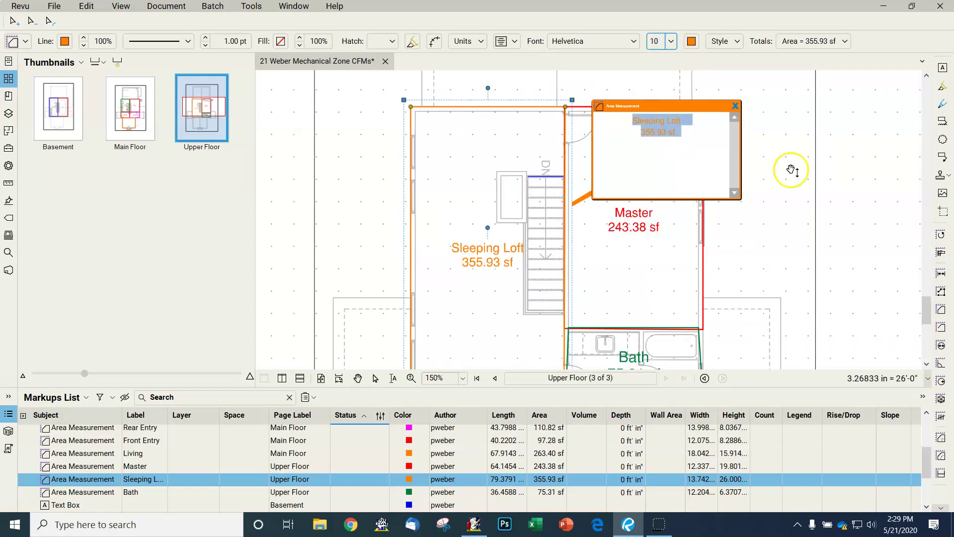
left_click(790, 168)
left_click(735, 108)
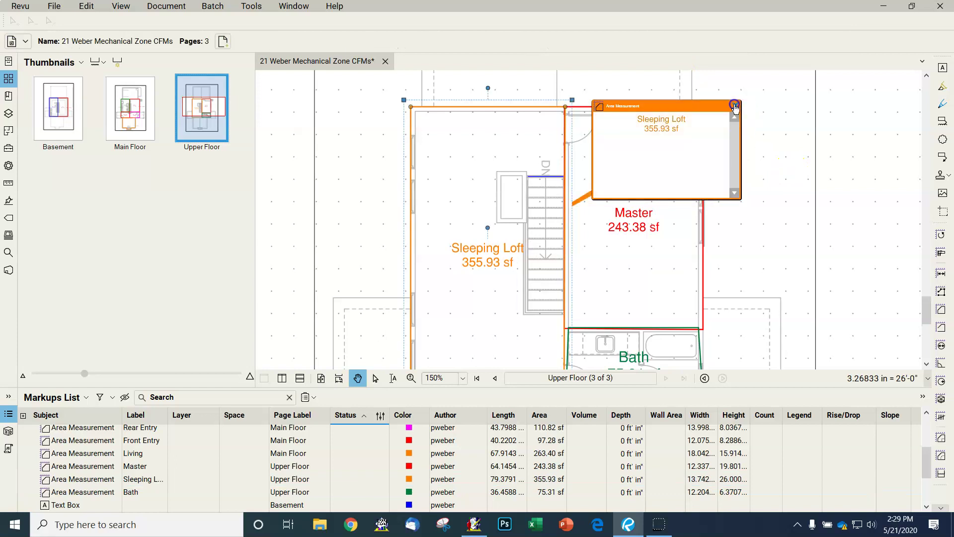
- Set the font size of the Bath area label to 10
scroll(750, 145, "down", 3)
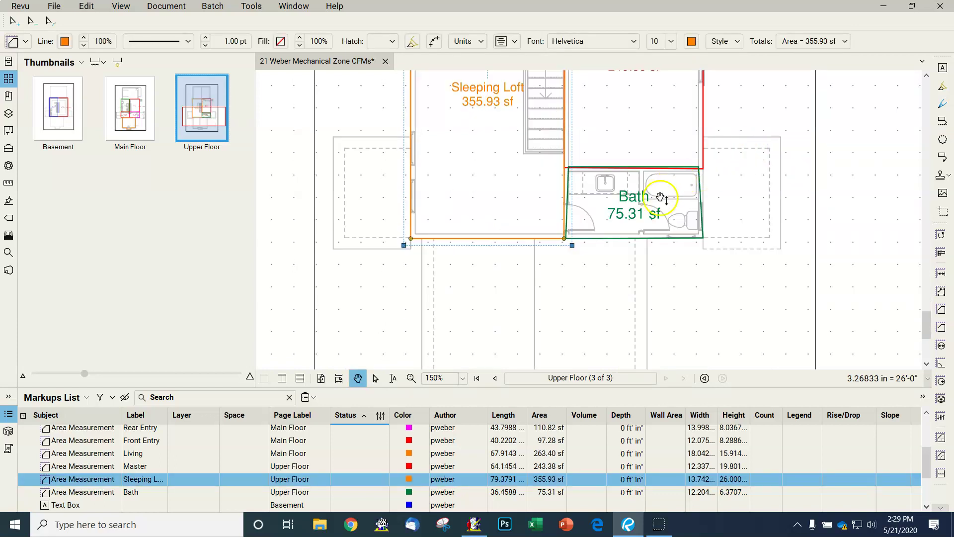
double_click(646, 201)
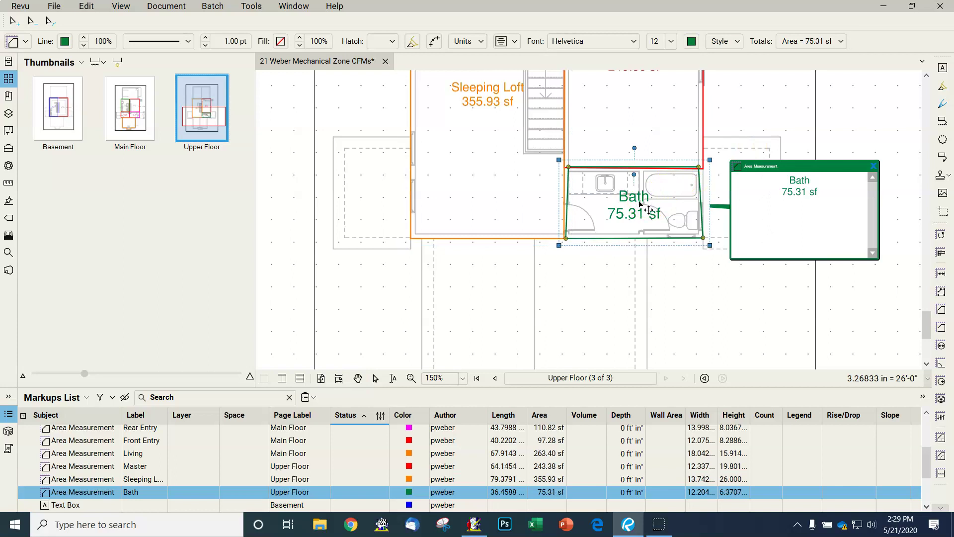
left_click_drag(796, 180, 828, 189)
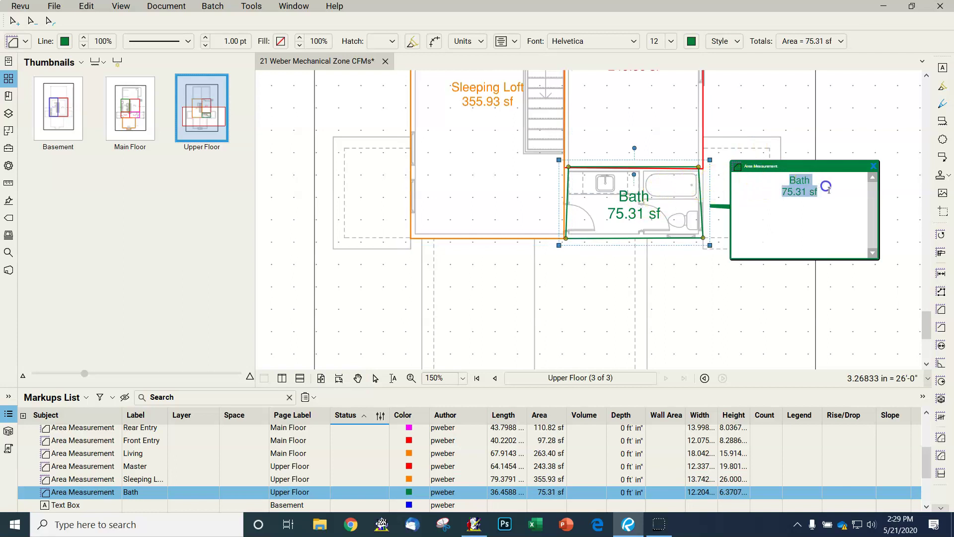
left_click(671, 41)
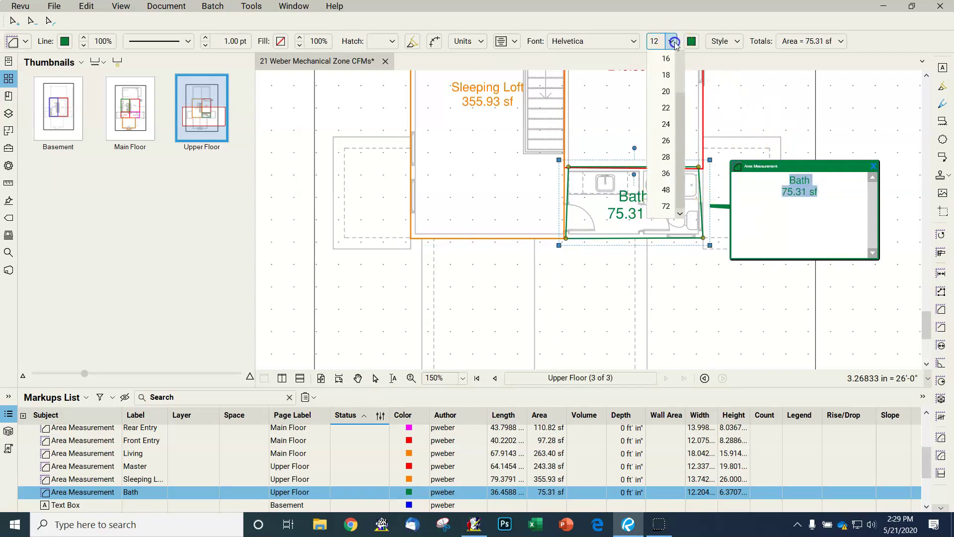
left_click_drag(679, 167, 683, 159)
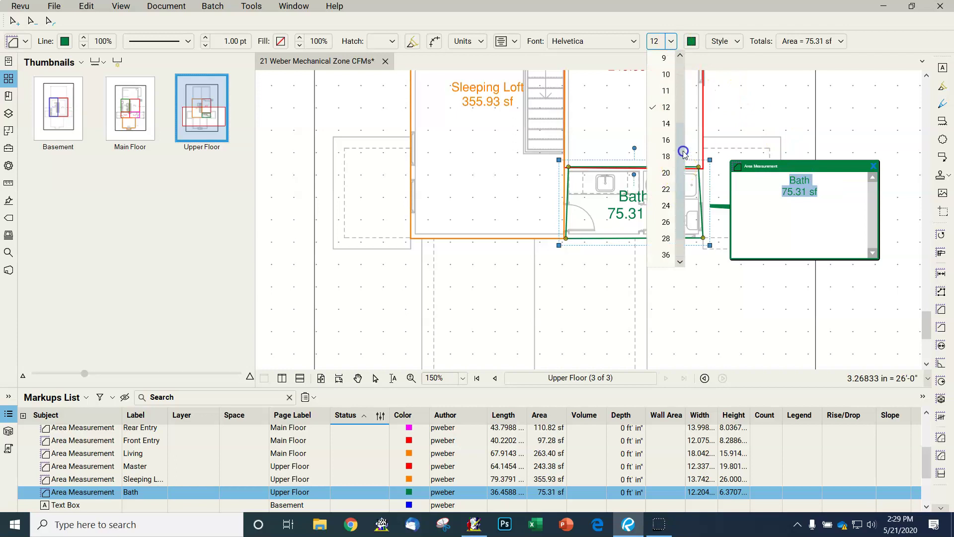
left_click(666, 74)
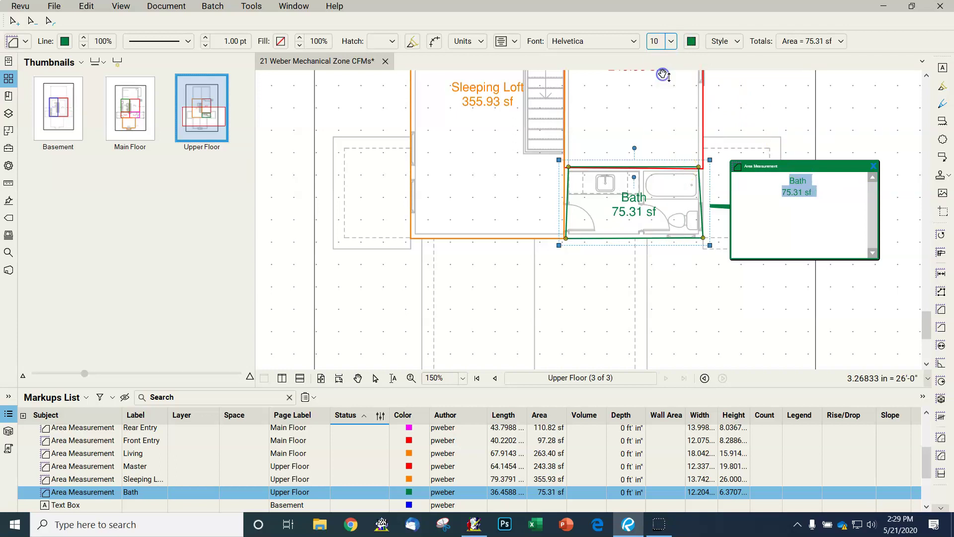
left_click(798, 100)
- Close the pop-up note of the Cave area measurement on the Basement page
scroll(746, 179, "up", 5)
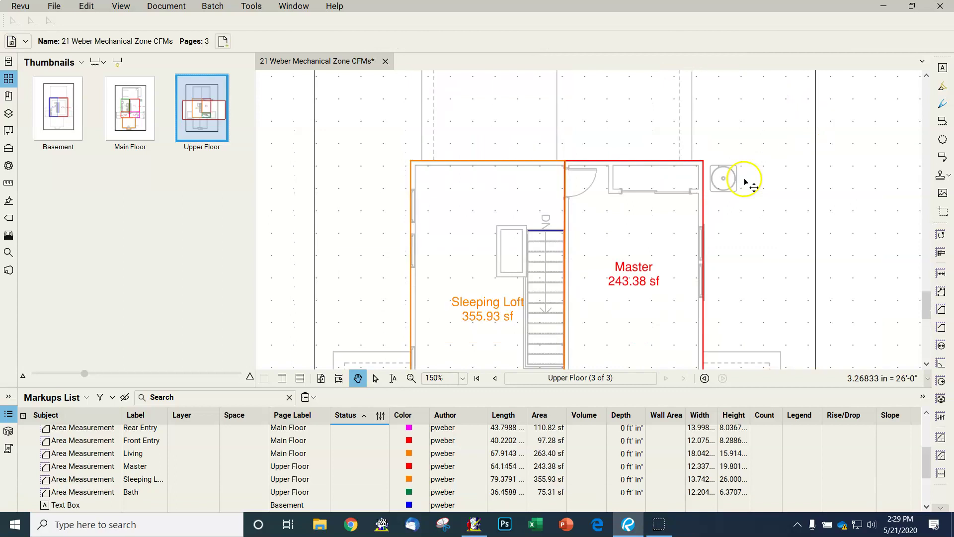
scroll(746, 182, "up", 10)
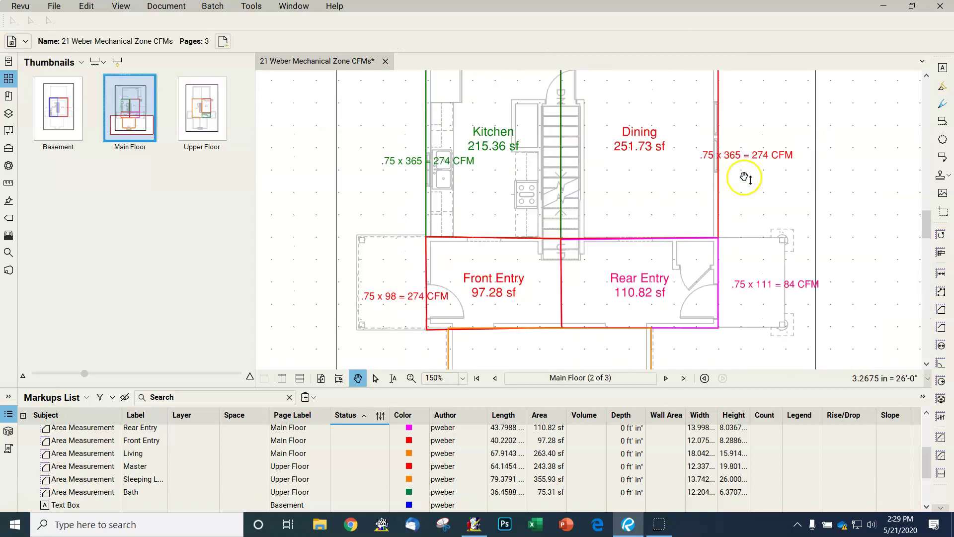
scroll(746, 178, "up", 10)
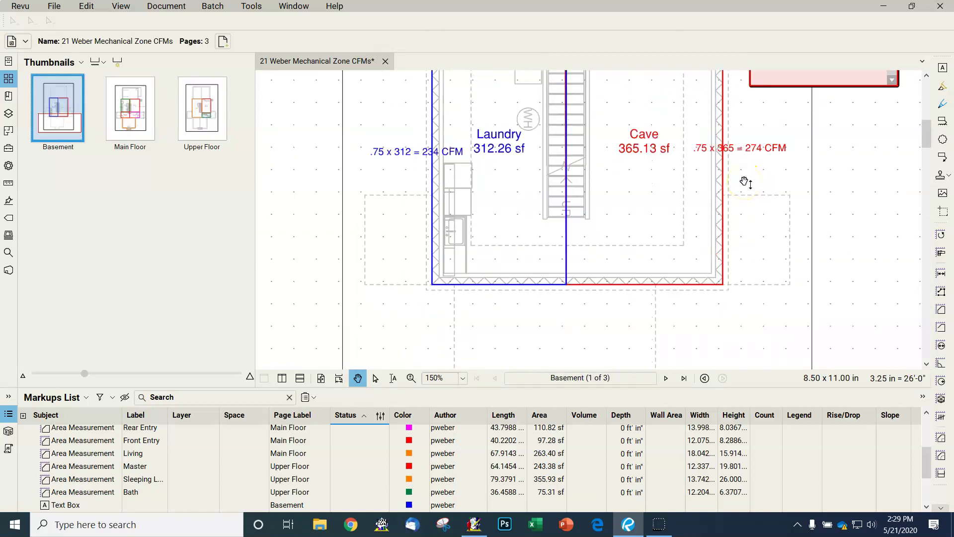
scroll(744, 180, "up", 4)
scroll(744, 179, "down", 2)
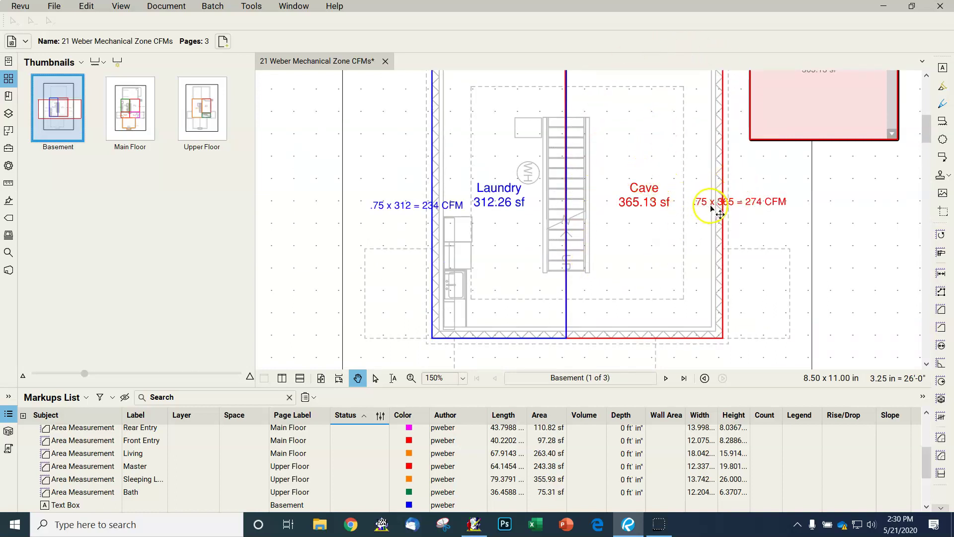
scroll(789, 250, "up", 1)
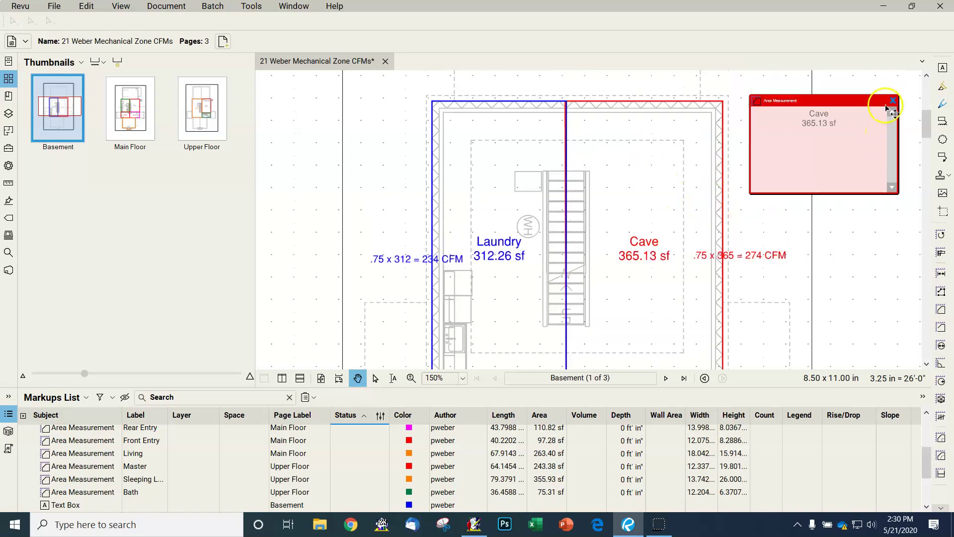
left_click(858, 149)
left_click(703, 252)
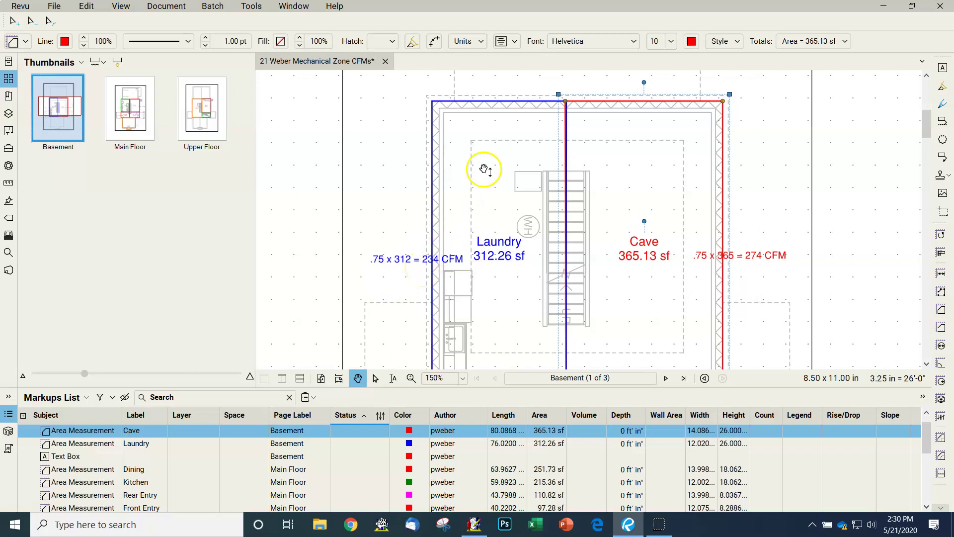
- Move the ".75 x 356 = 267 CFM" note on the Upper Floor page beside the Master zone
scroll(508, 276, "down", 3)
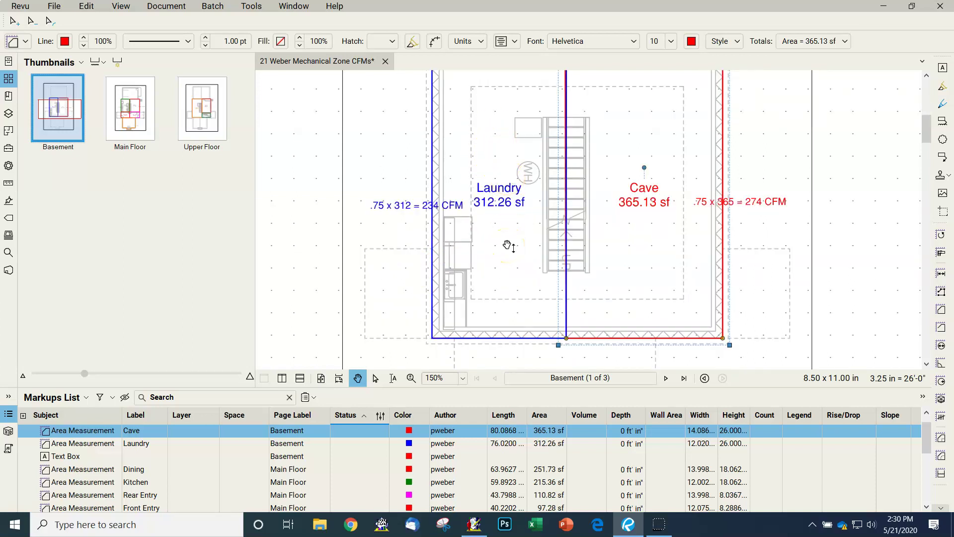
scroll(559, 217, "down", 15)
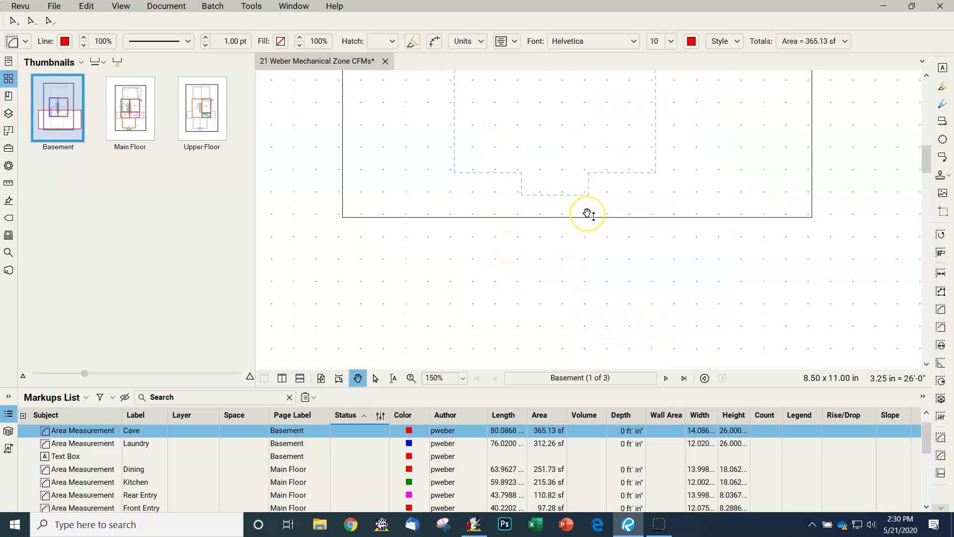
scroll(588, 214, "down", 10)
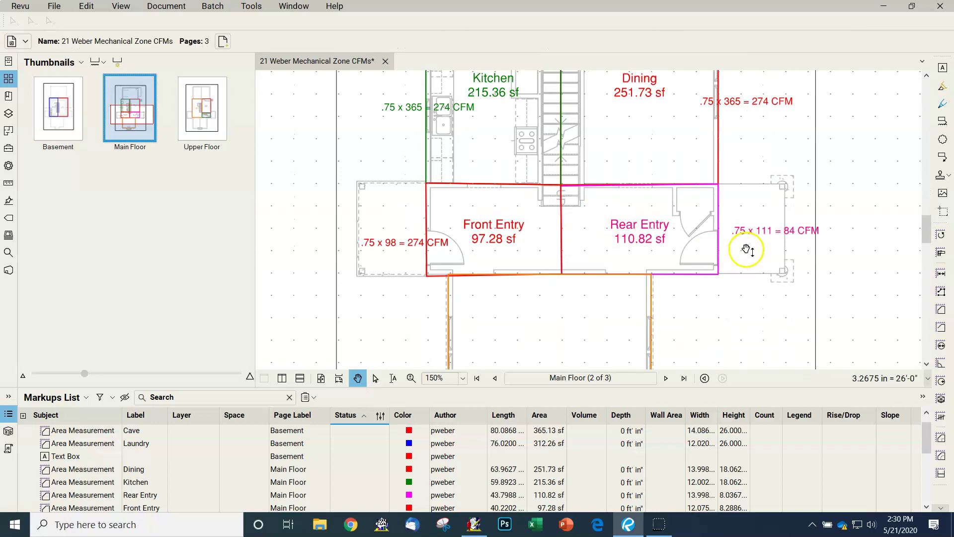
scroll(734, 267, "up", 2)
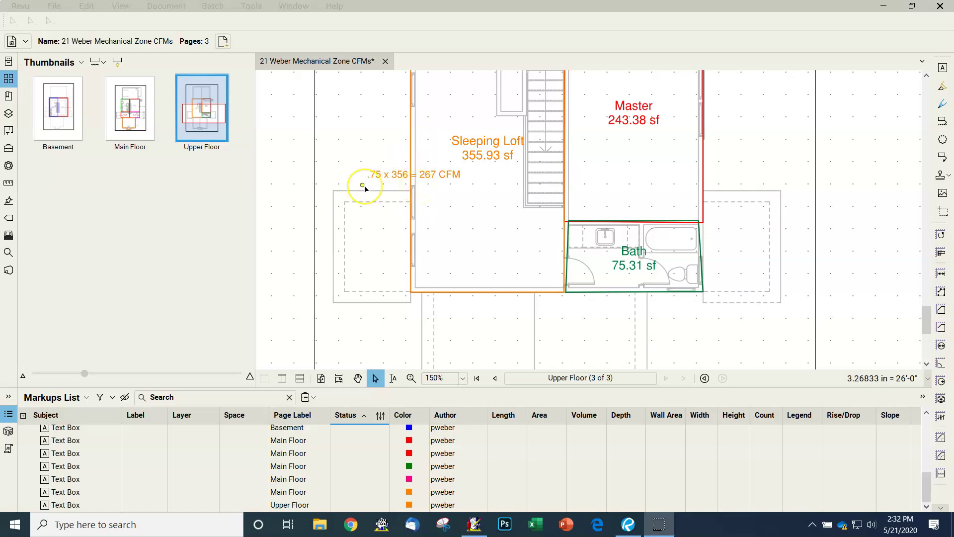
left_click(439, 173)
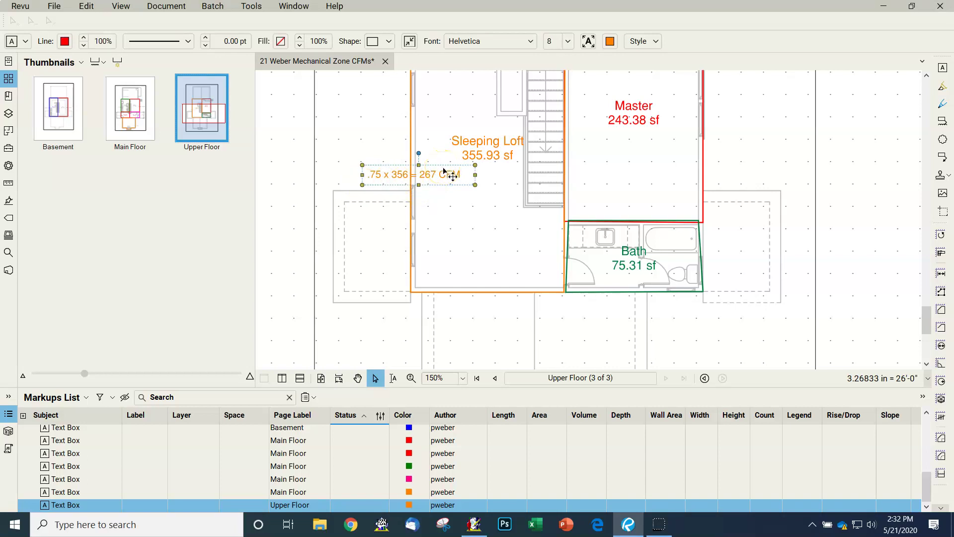
left_click_drag(444, 171, 745, 140)
left_click(663, 185)
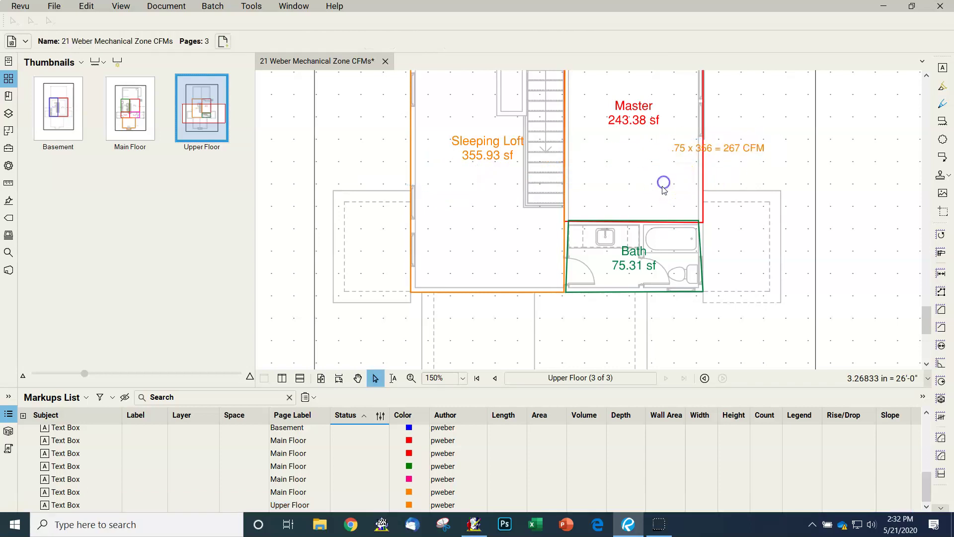
- Paste a copy of the ".75 x 356 = 267 CFM" note and place it beside the Bath zone
key("ctrl+v")
left_click(685, 178)
left_click(684, 172)
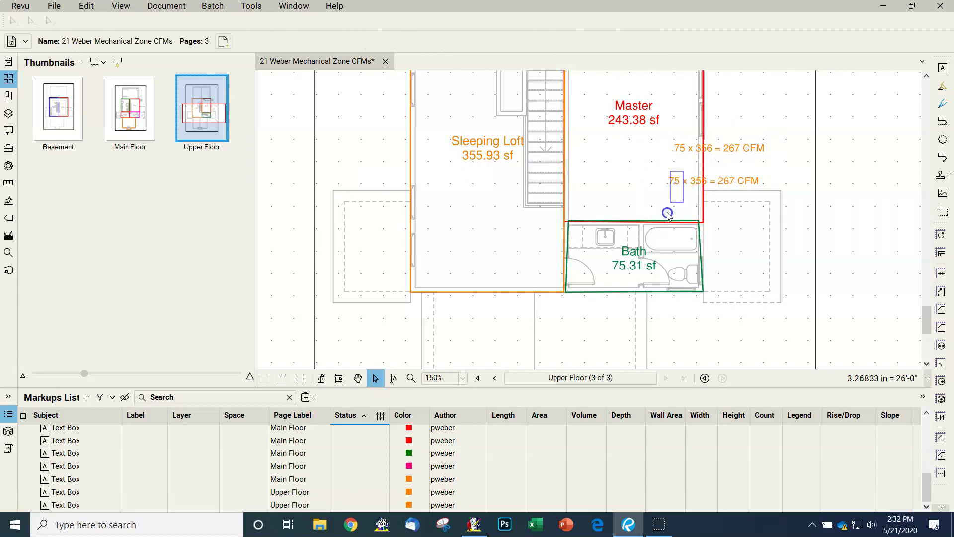
left_click(679, 180)
mouse_move(686, 177)
left_mouse_down()
mouse_move(687, 274)
mouse_move(688, 172)
left_mouse_up()
left_click_drag(747, 172, 761, 255)
left_click(762, 226)
left_click(753, 178)
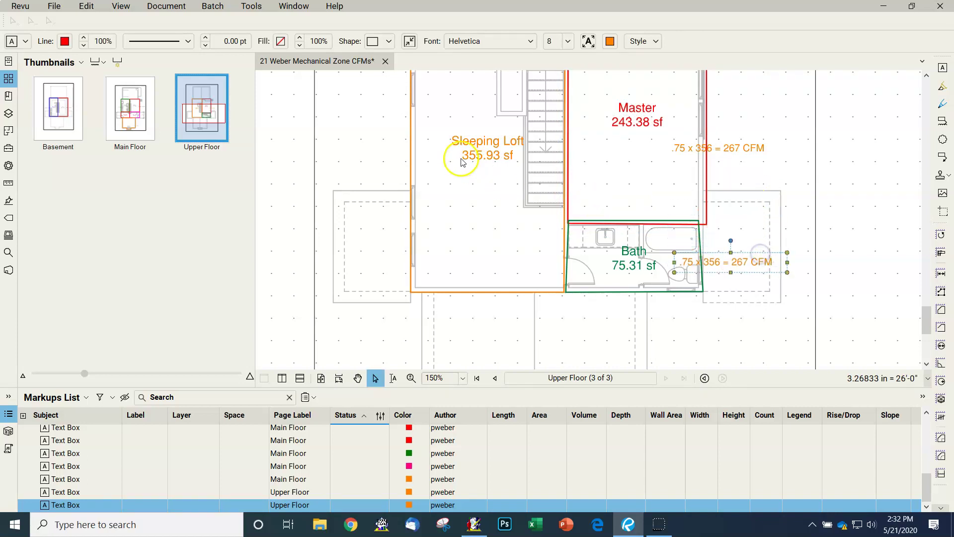
- Paste another copy of the CFM note and place it by the Sleeping Loft zone's area label
key("ctrl+v")
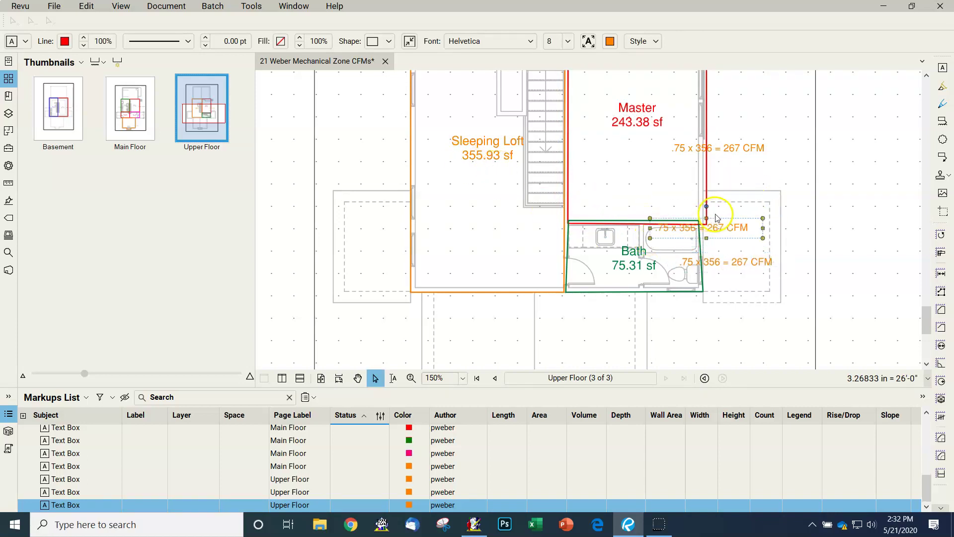
left_click_drag(735, 218, 471, 181)
left_click_drag(460, 171, 460, 168)
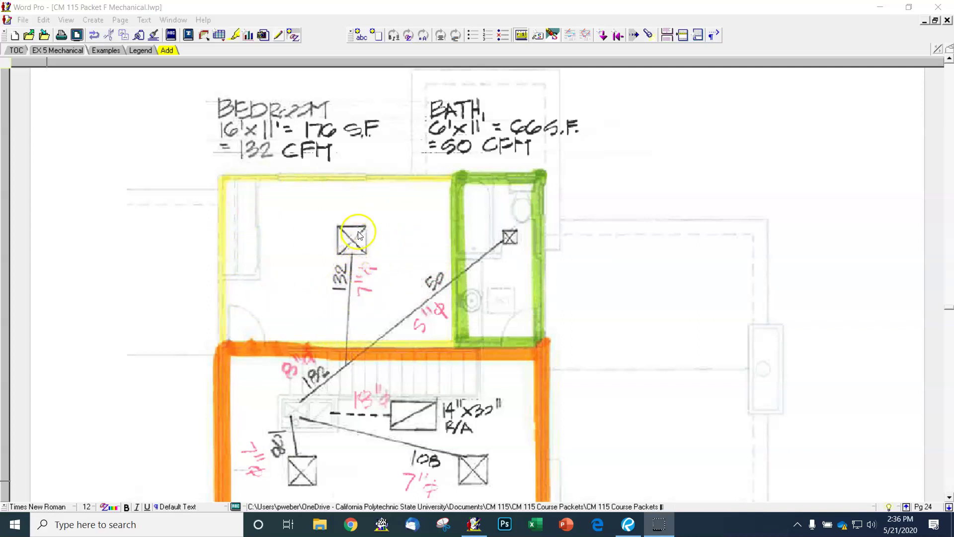
- Examine the example duct layouts for each floor and the Calculation Drawings requirements in the mechanical packet
scroll(521, 368, "down", 2)
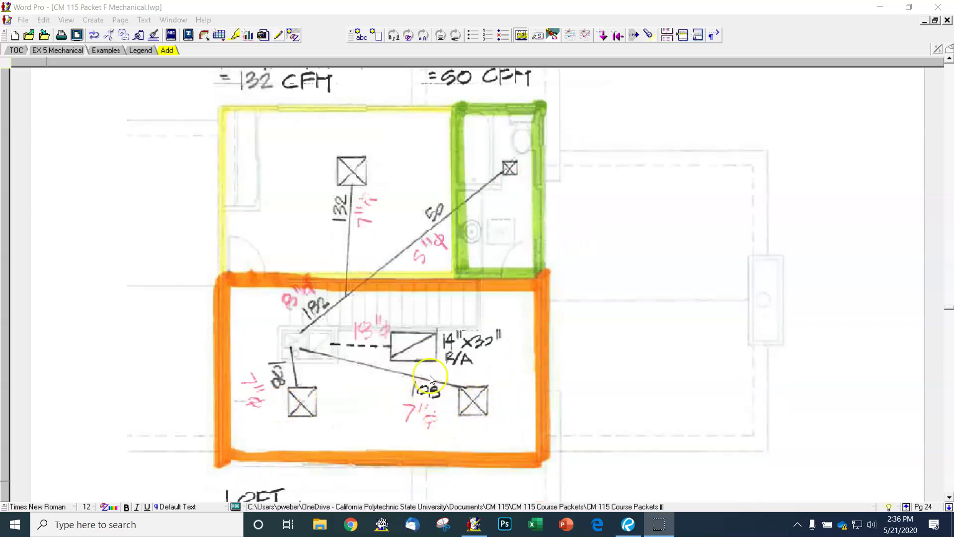
scroll(437, 353, "up", 10)
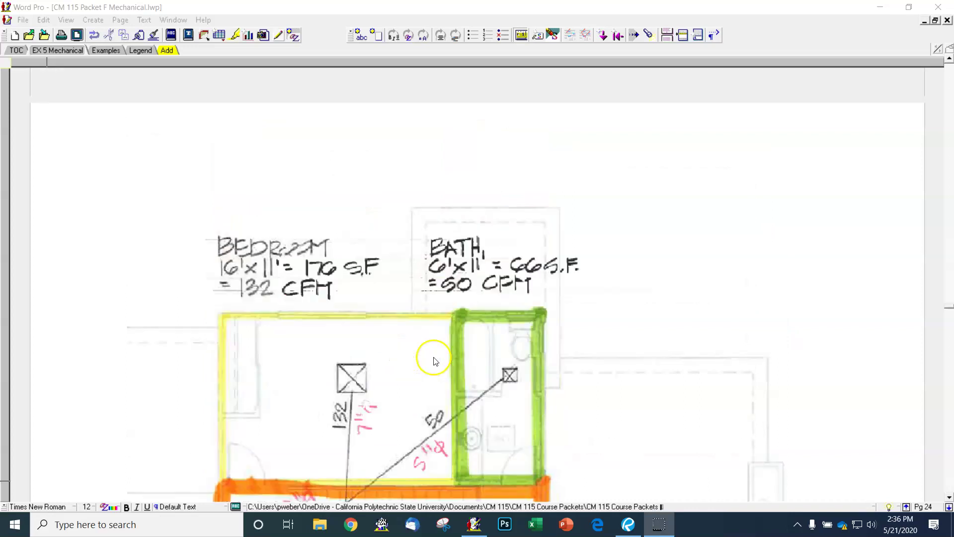
scroll(444, 352, "up", 15)
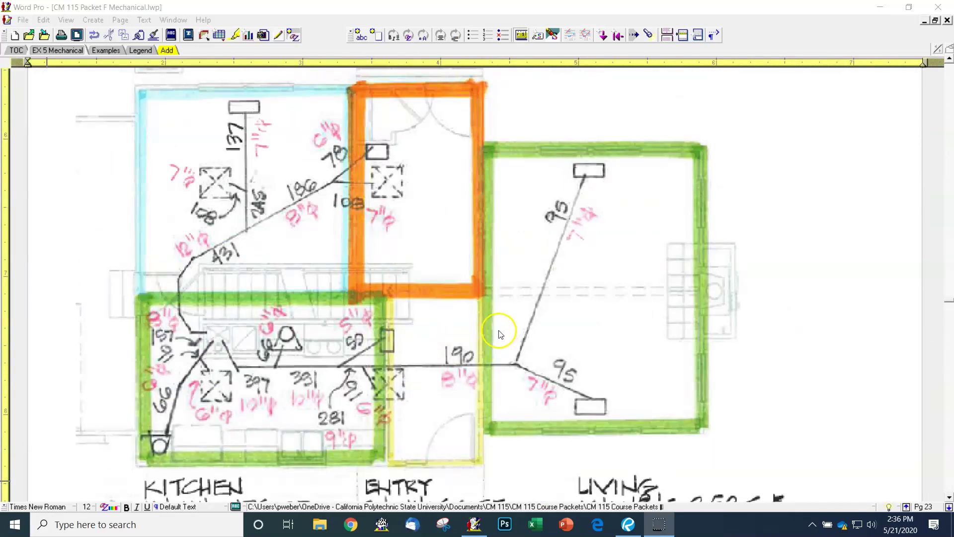
scroll(504, 333, "up", 7)
scroll(504, 332, "up", 9)
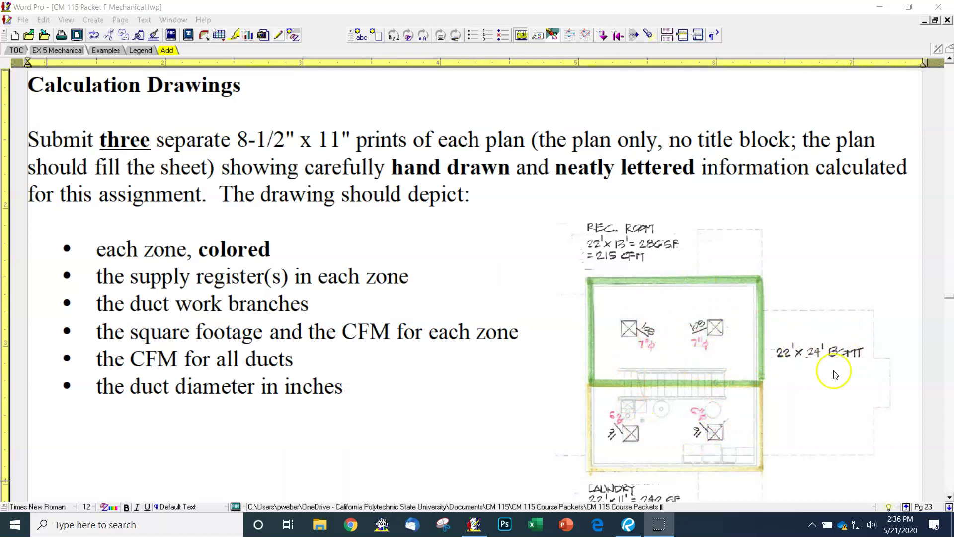
scroll(707, 287, "down", 7)
scroll(705, 286, "down", 10)
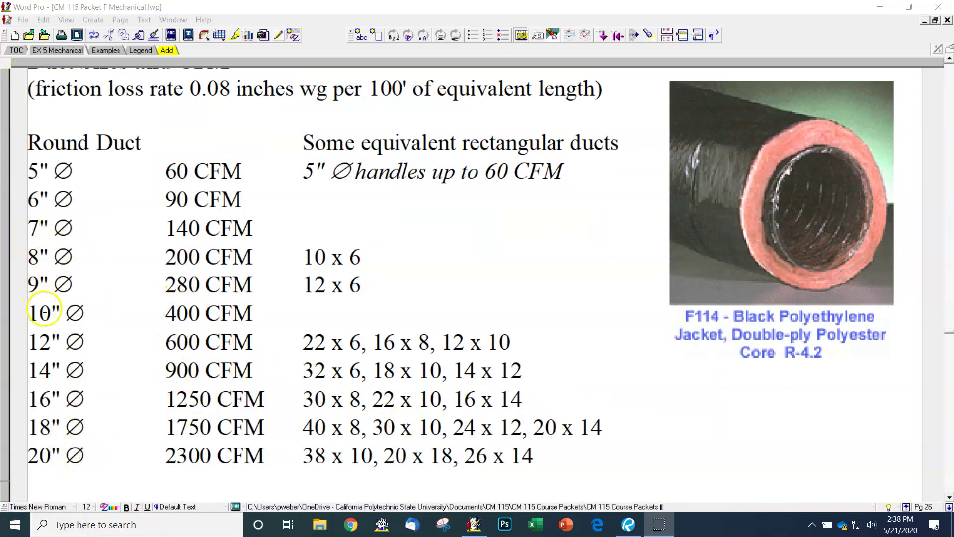
- Make the 7" round duct row with 140 CFM bold in the duct size table
left_click_drag(253, 309, 165, 313)
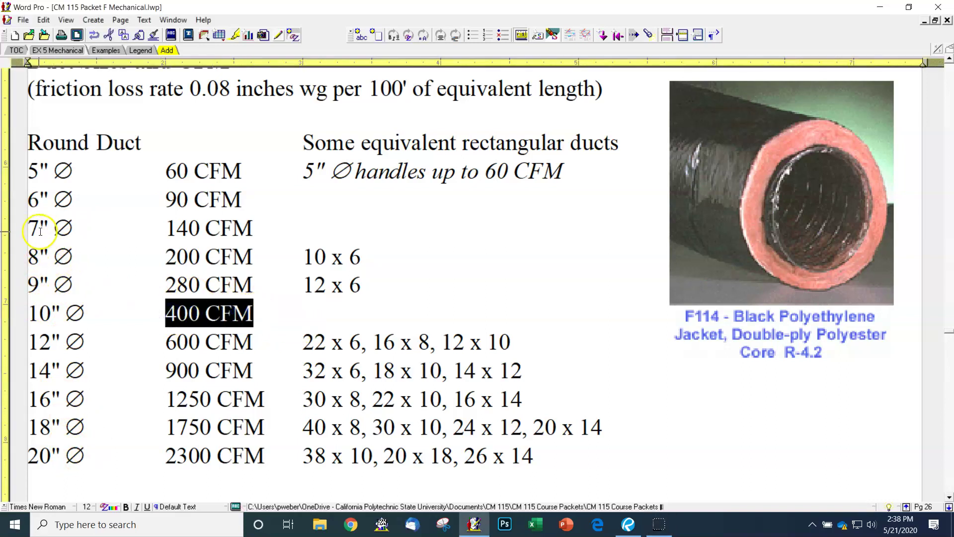
left_click_drag(30, 229, 242, 231)
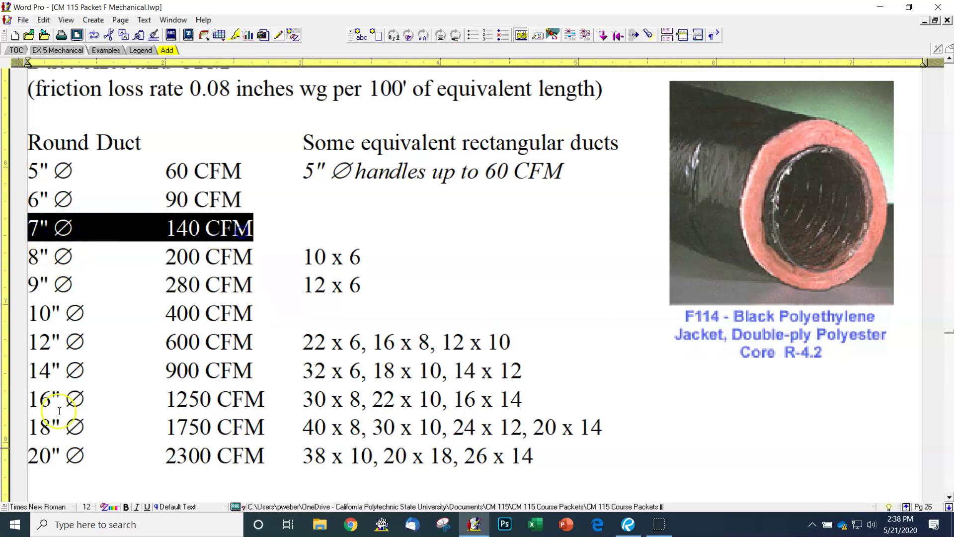
left_click(126, 508)
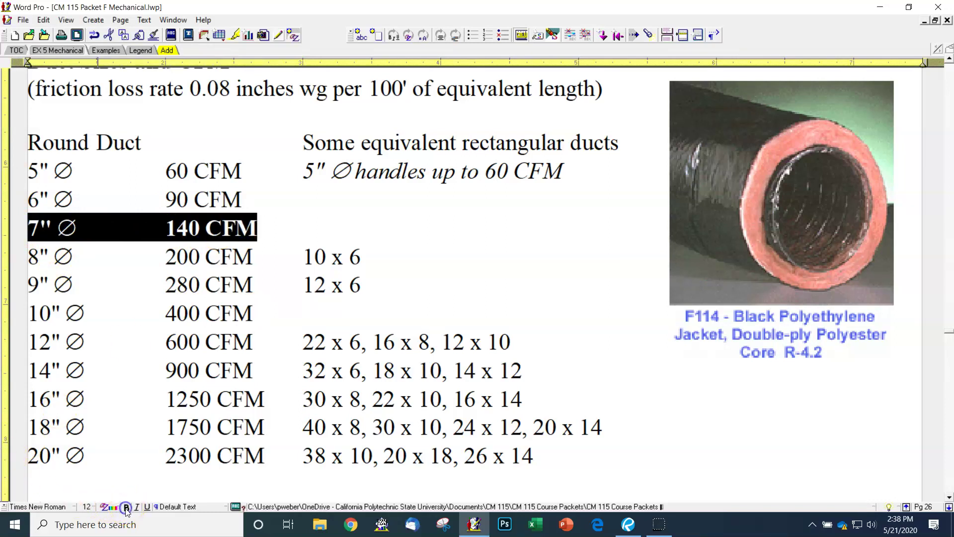
left_click(175, 257)
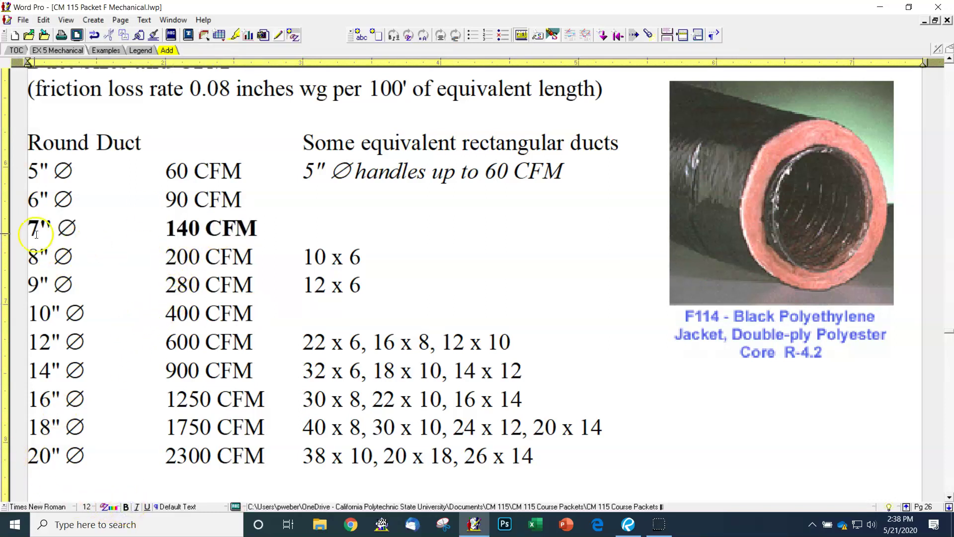
- Examine the 9" round duct entry and the CFM capacities of the floor, wall and ceiling registers
left_click_drag(28, 284, 80, 288)
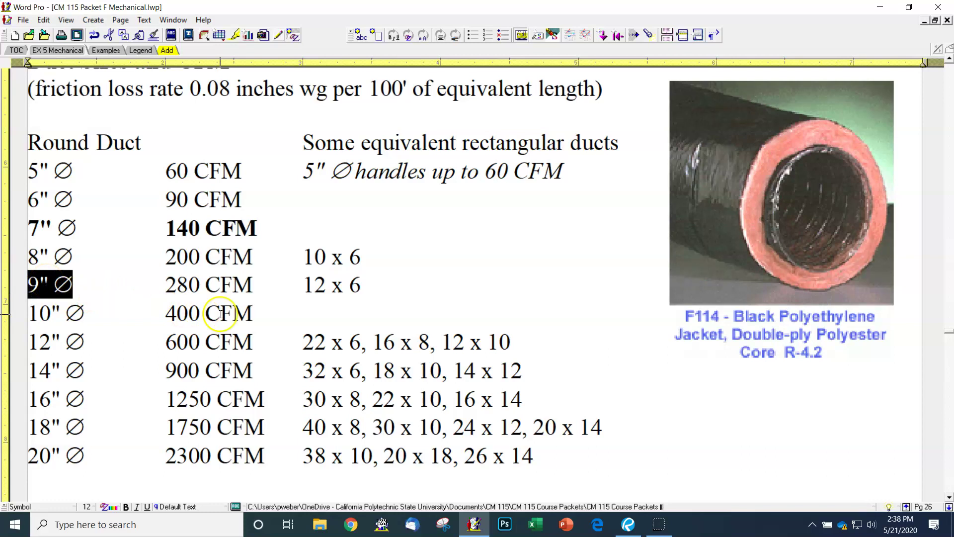
scroll(222, 316, "up", 10)
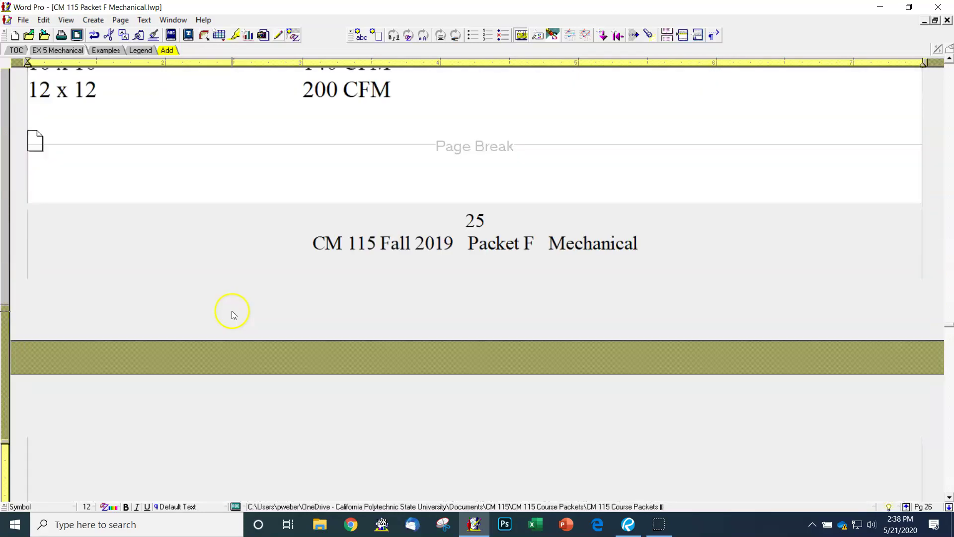
scroll(234, 308, "up", 4)
scroll(237, 303, "up", 2)
scroll(237, 303, "down", 2)
scroll(159, 246, "up", 2)
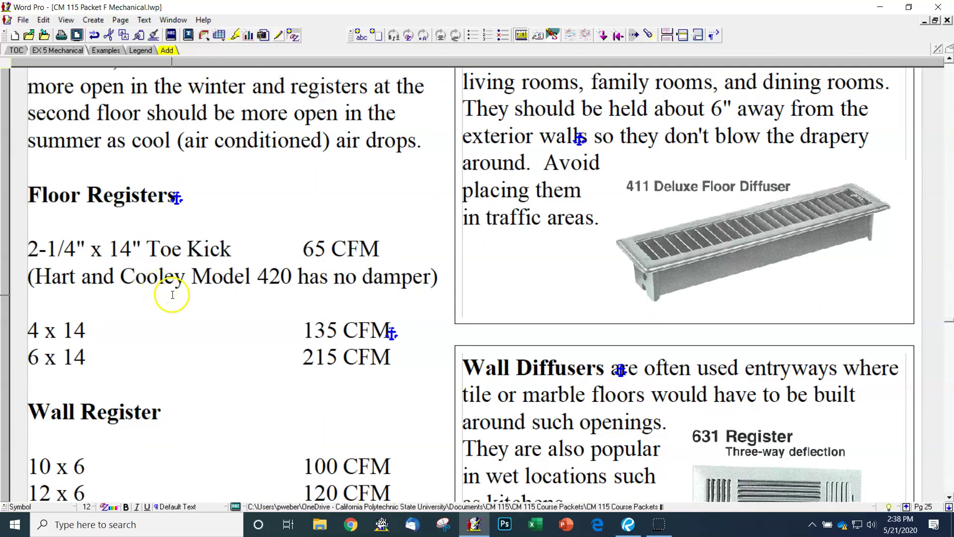
scroll(341, 305, "down", 3)
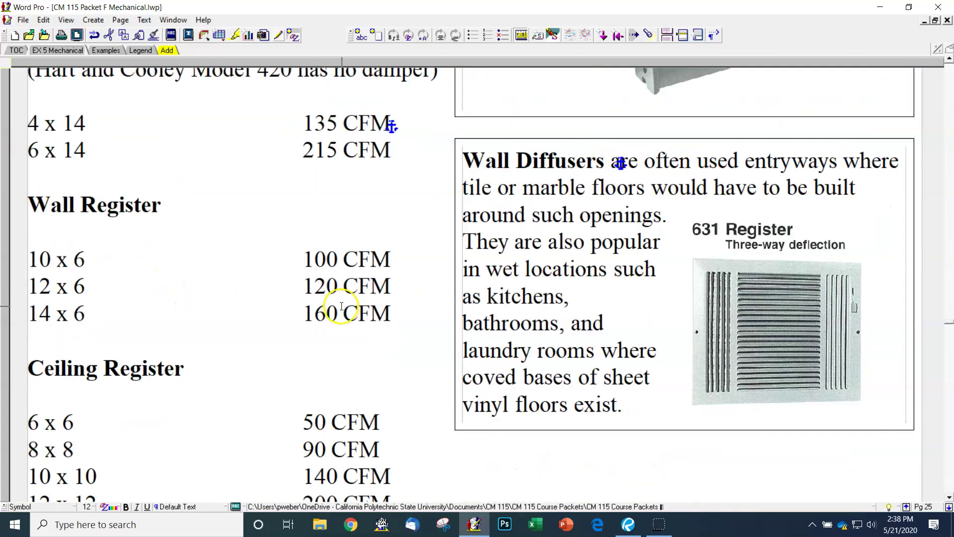
scroll(342, 307, "down", 2)
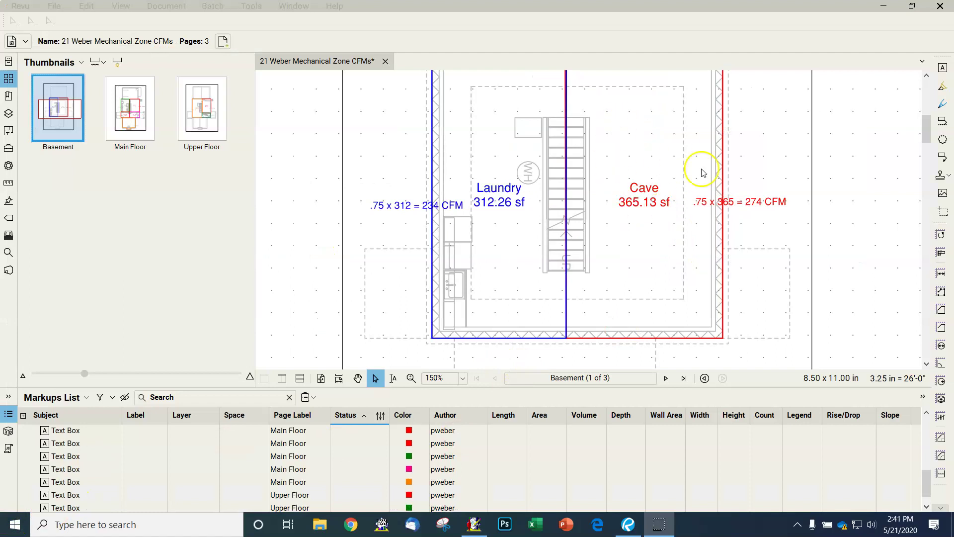
- Draw a small square supply register with the Rectangle tool above the Cave area label on the Basement page
scroll(684, 186, "up", 1)
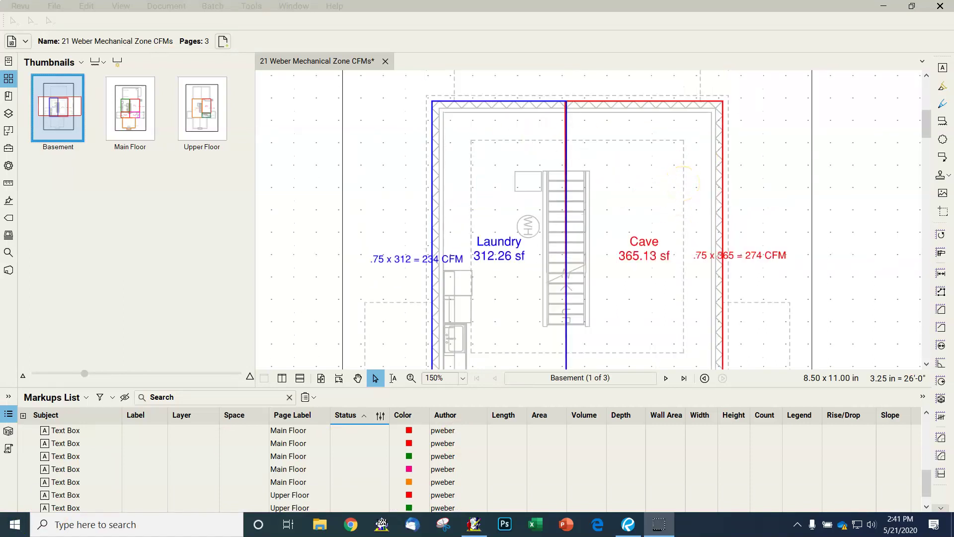
left_click(258, 7)
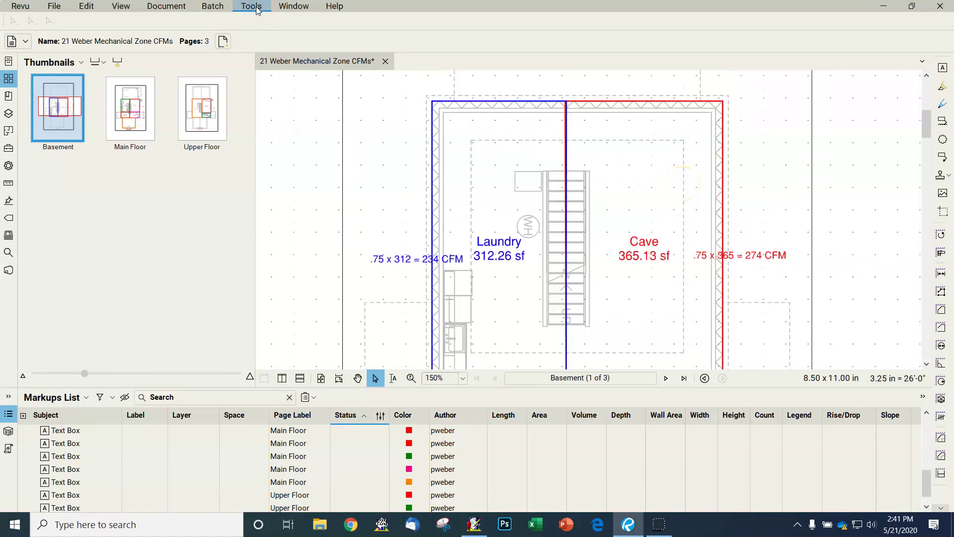
left_click(258, 7)
mouse_move(278, 18)
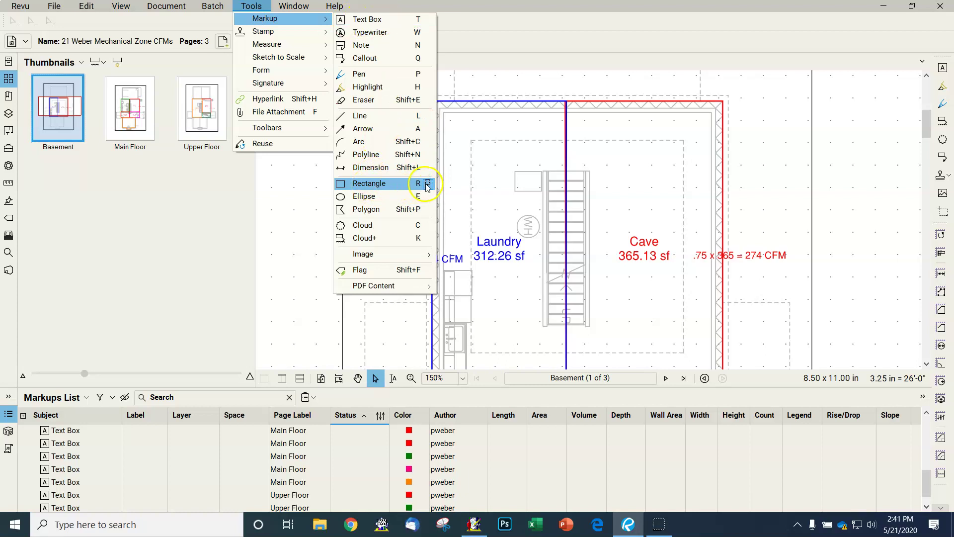
left_click(378, 184)
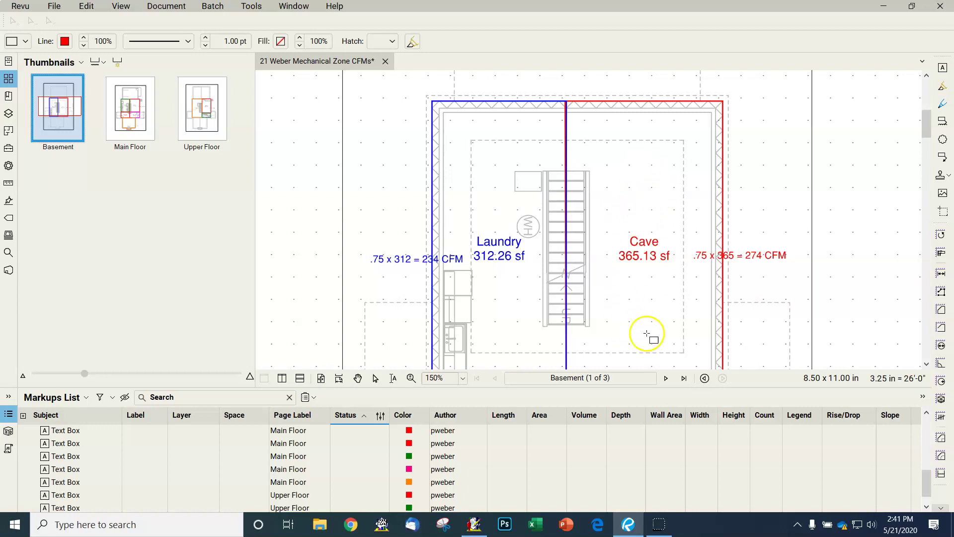
left_click(638, 173)
left_click(651, 187)
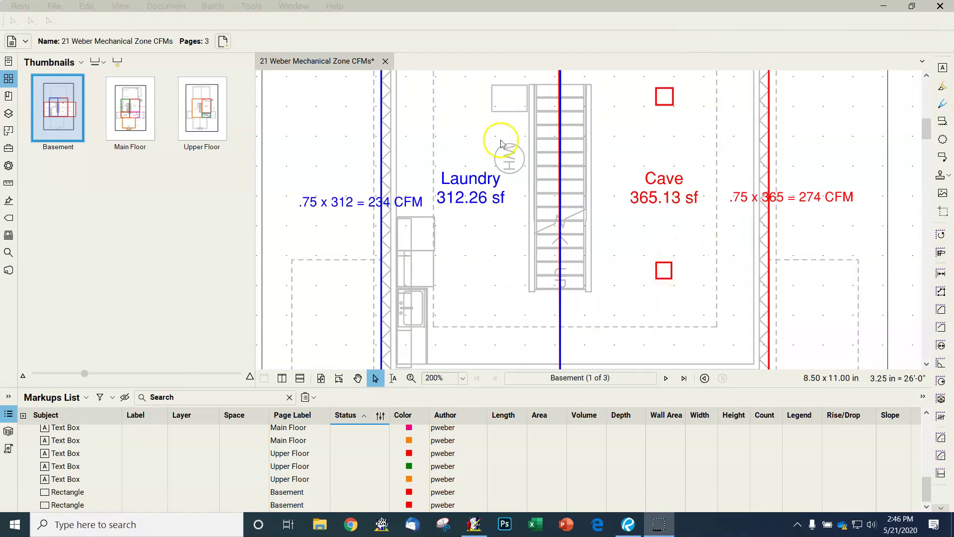
- Move the register square below the Cave label into the Laundry zone, below the Laundry area label
left_click(668, 280)
left_click(668, 271)
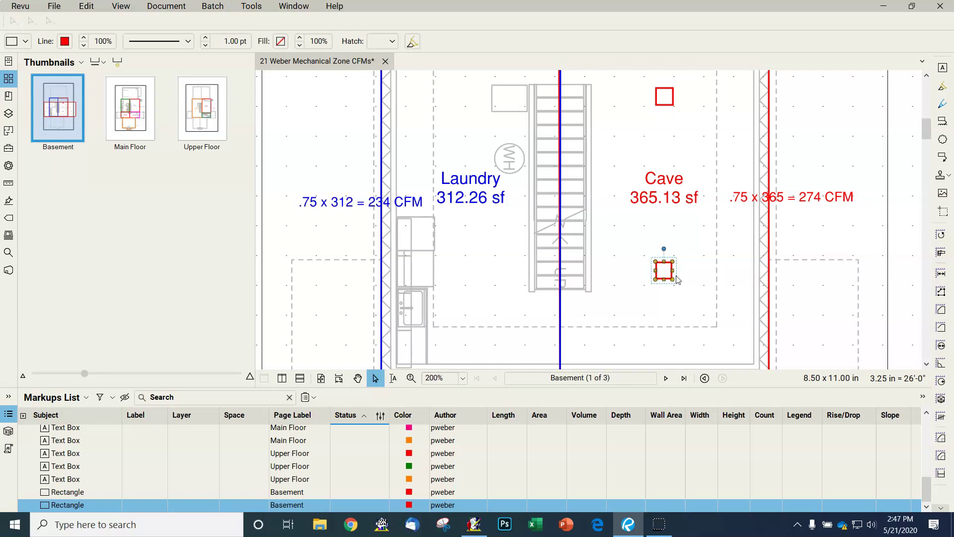
left_click_drag(672, 276, 493, 264)
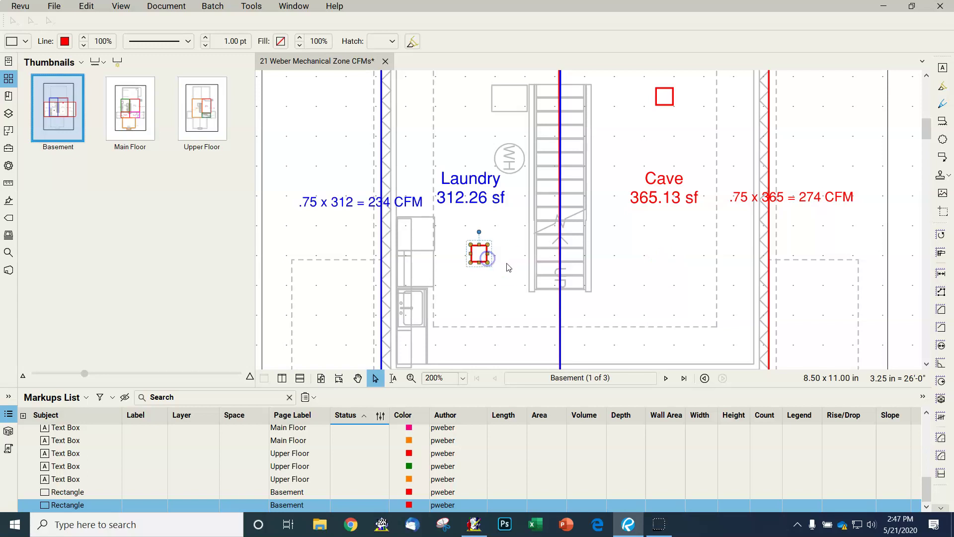
- Paste a copy of the register square and place it below the Cave label, level with the Laundry register
left_click(625, 245)
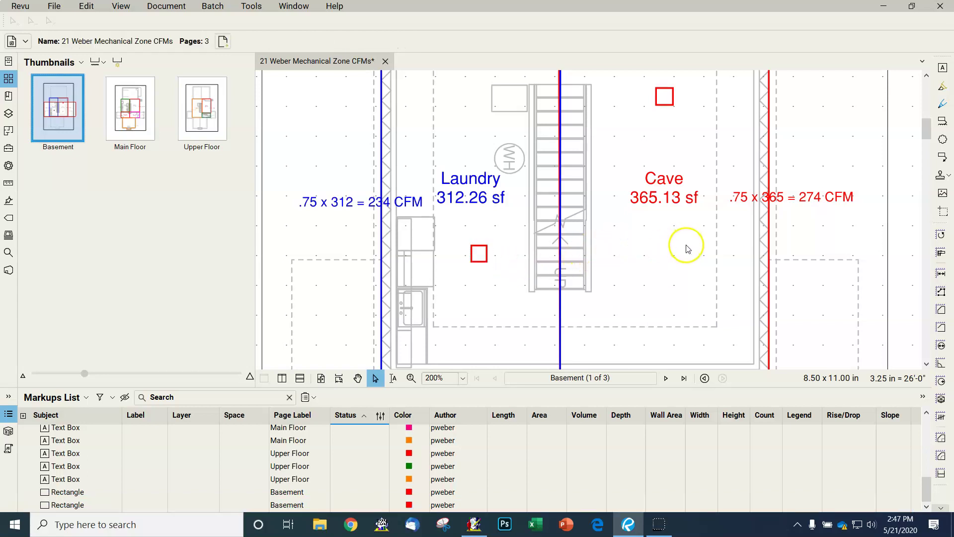
key("ctrl+v")
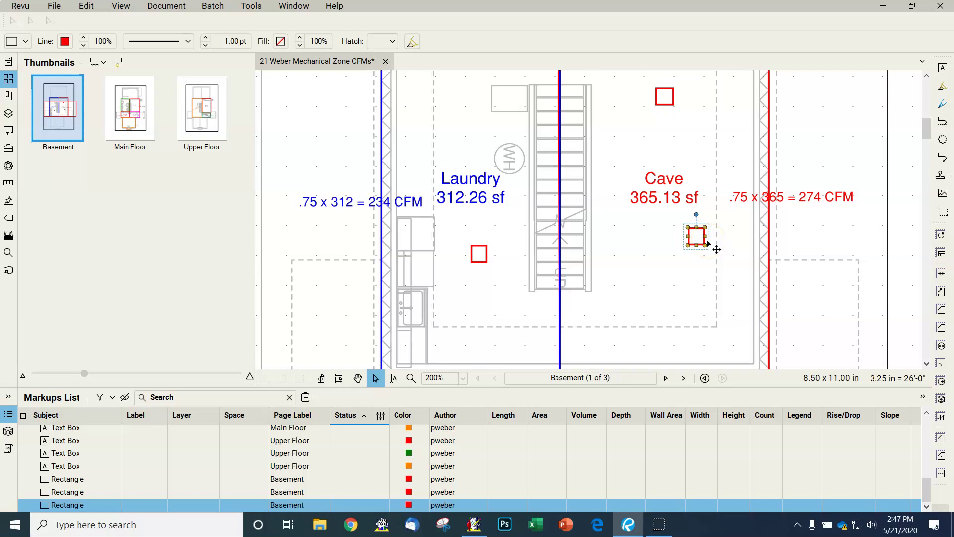
left_click_drag(706, 242, 679, 259)
- Paste a copy of the register square and place it above the Laundry label on the Basement page
left_click(693, 257)
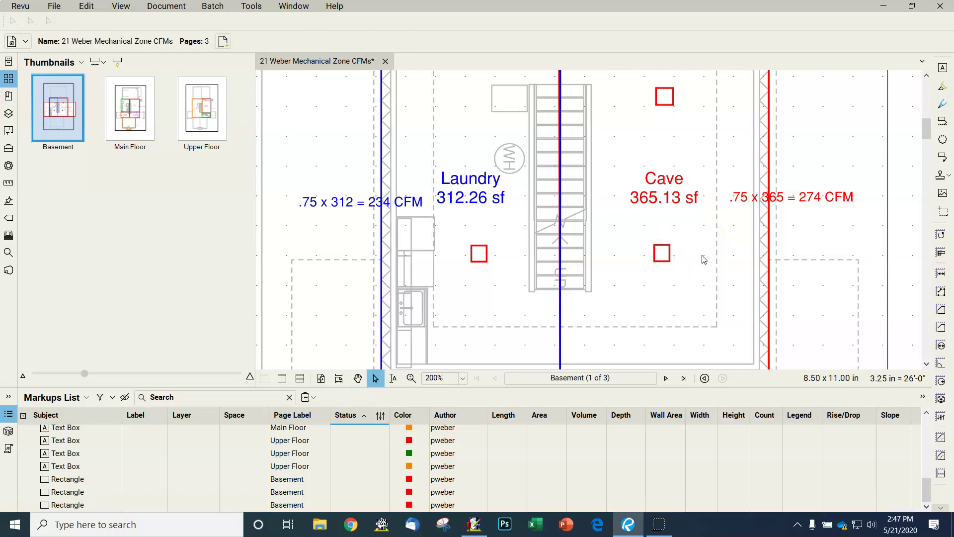
key("ctrl+v")
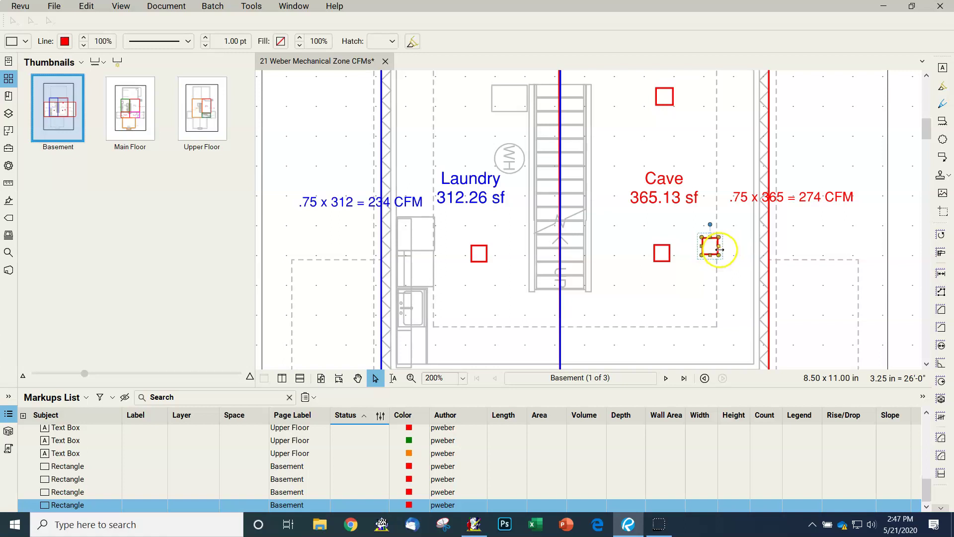
left_click_drag(722, 252, 463, 106)
- Move the register square below the Laundry label sideways until it sits beside the cabinets along the outer wall
left_click(489, 254)
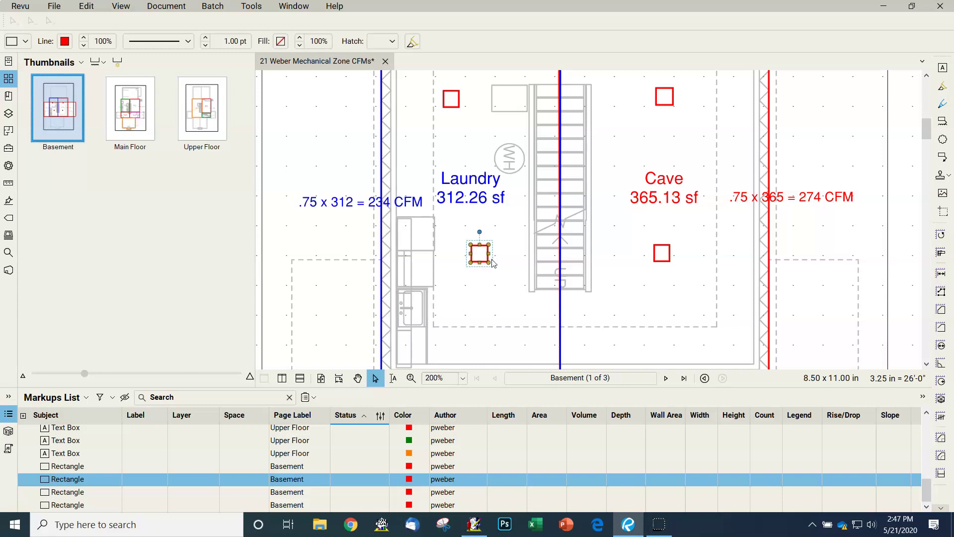
left_click(463, 379)
left_click(443, 240)
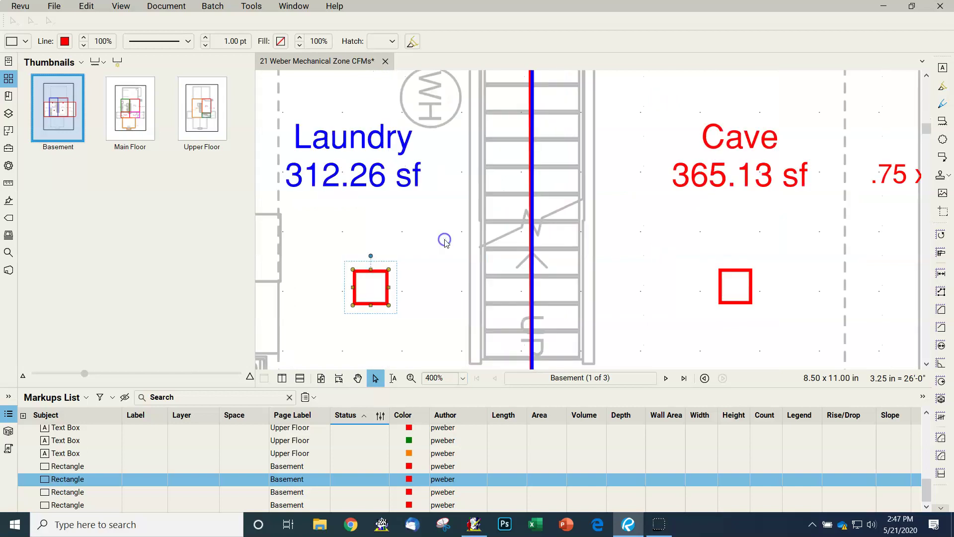
left_click_drag(395, 298, 327, 291)
- Change the line colour of the register square above the Laundry label to blue
scroll(428, 279, "down", 2)
scroll(433, 282, "up", 2)
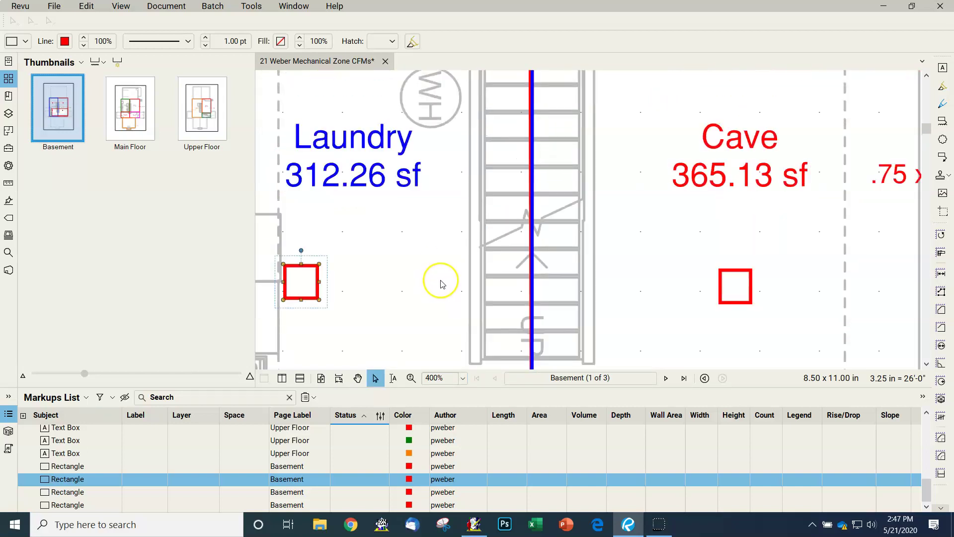
scroll(452, 280, "down", 1)
left_click_drag(452, 280, 458, 275)
scroll(458, 275, "up", 2)
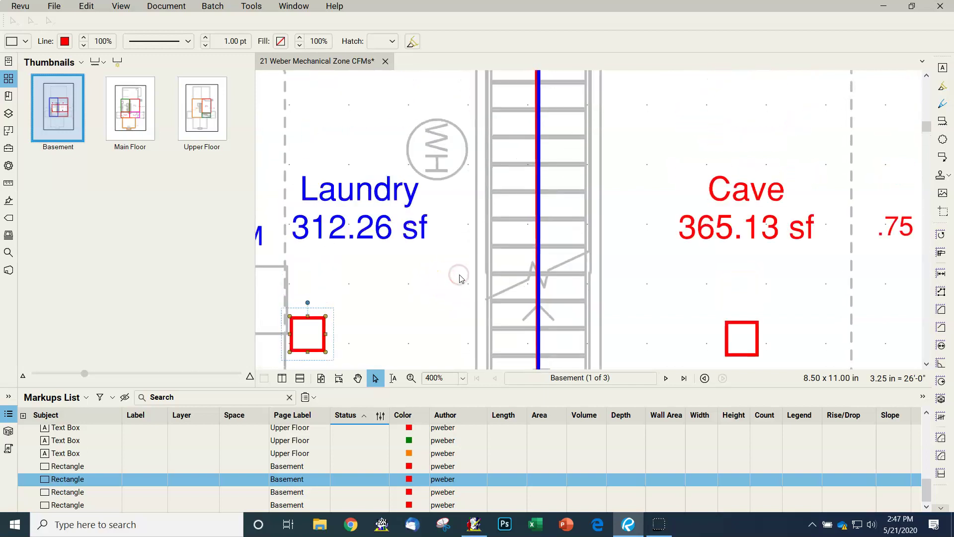
scroll(463, 273, "left", 5)
left_click_drag(463, 273, 465, 271)
scroll(464, 271, "up", 3)
scroll(465, 272, "down", 2)
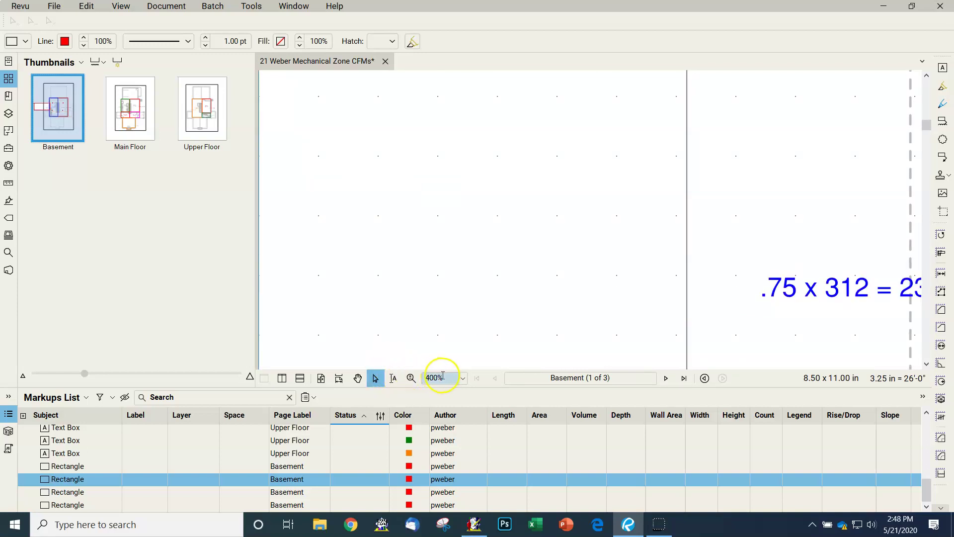
left_click(462, 378)
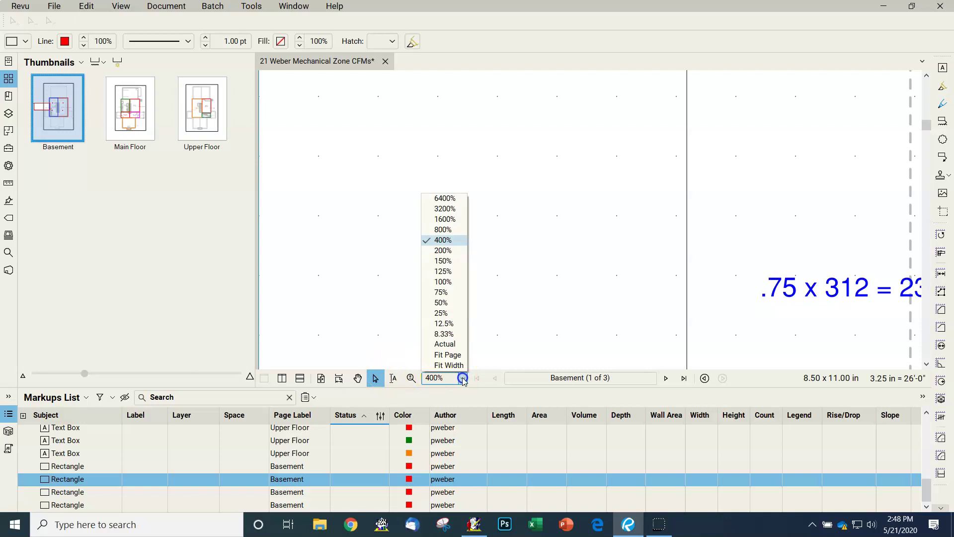
left_click(444, 262)
scroll(503, 220, "down", 1)
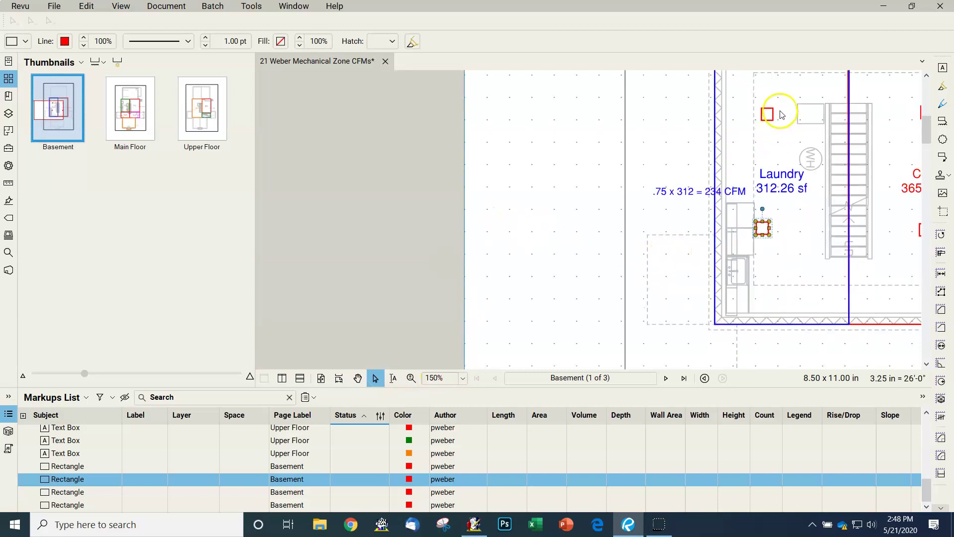
left_click(780, 122)
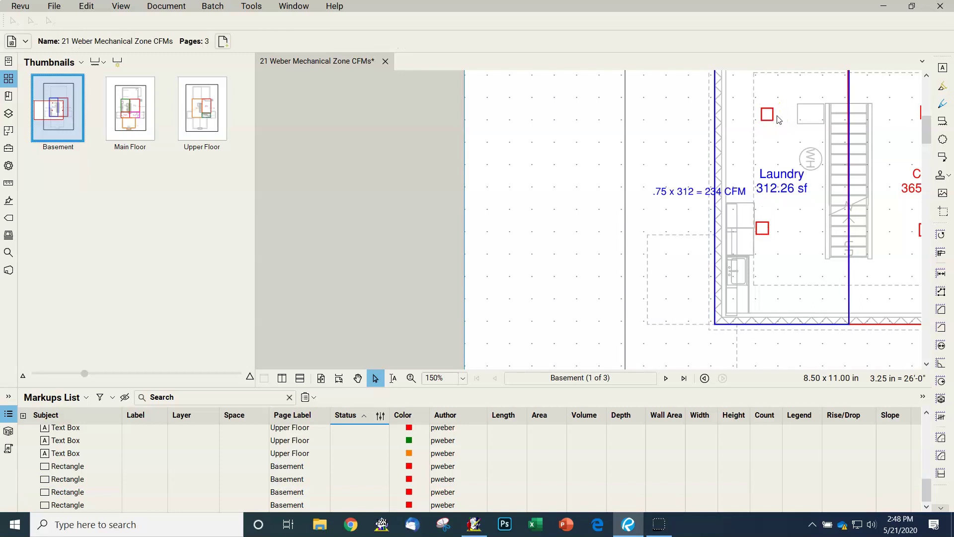
left_click(772, 120)
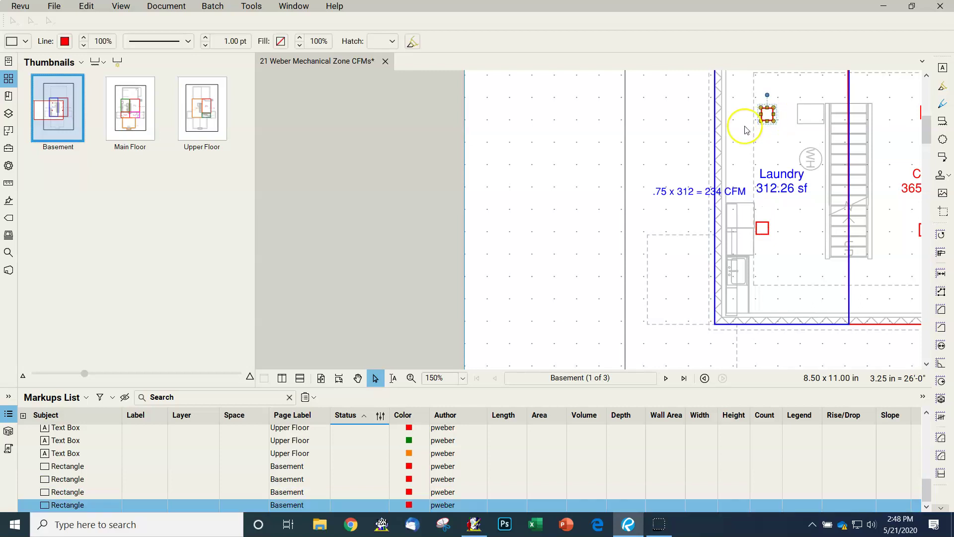
left_click(65, 42)
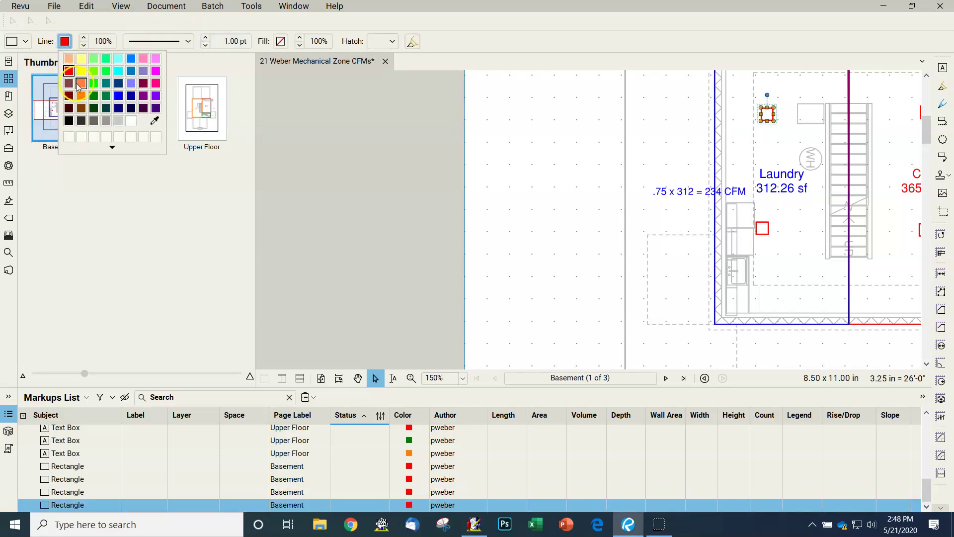
left_click(118, 95)
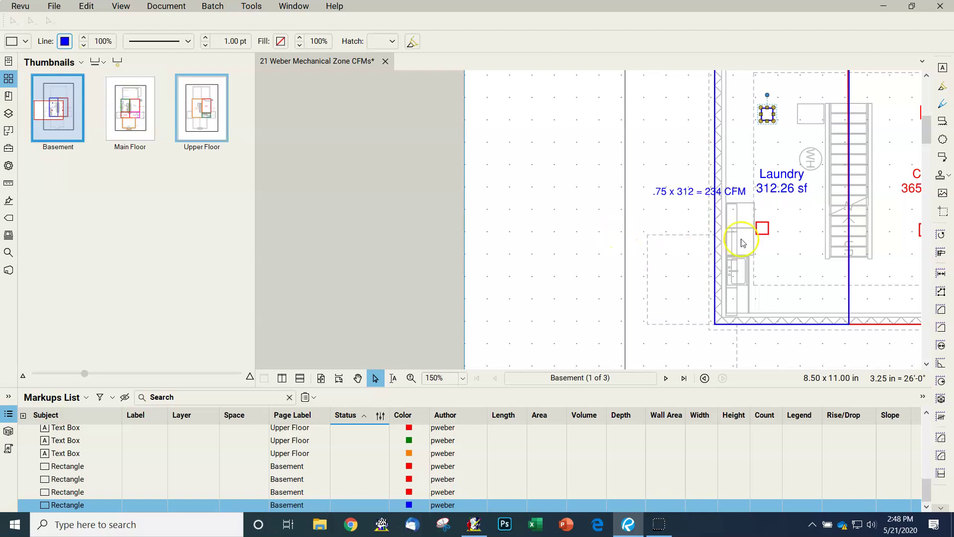
- Recolour the outline of the register square below the Laundry label blue
left_click(782, 233)
left_click(770, 228)
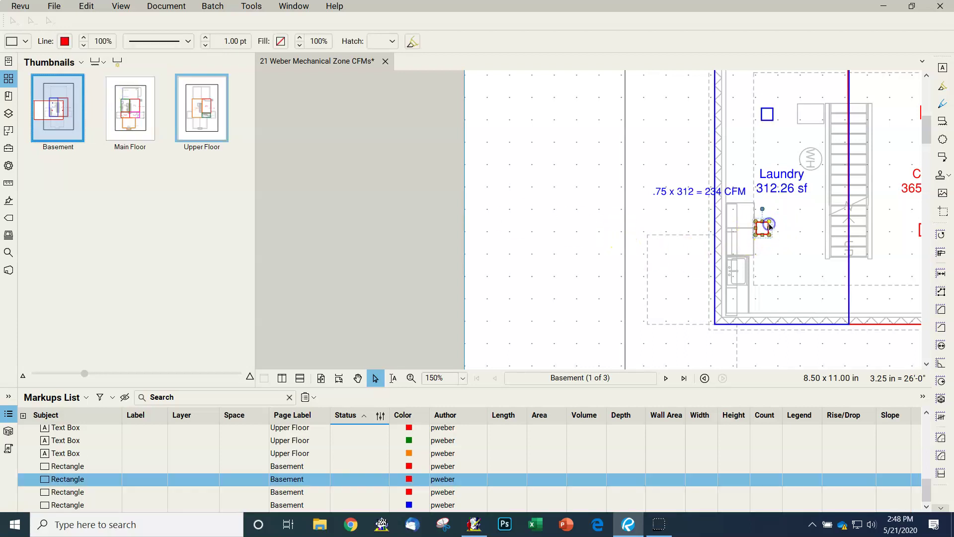
left_click(70, 45)
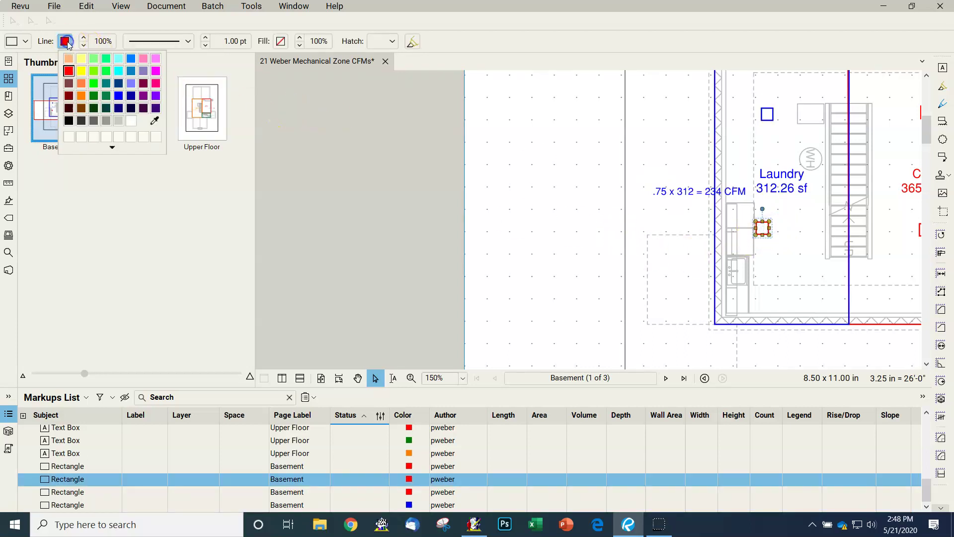
left_click(118, 96)
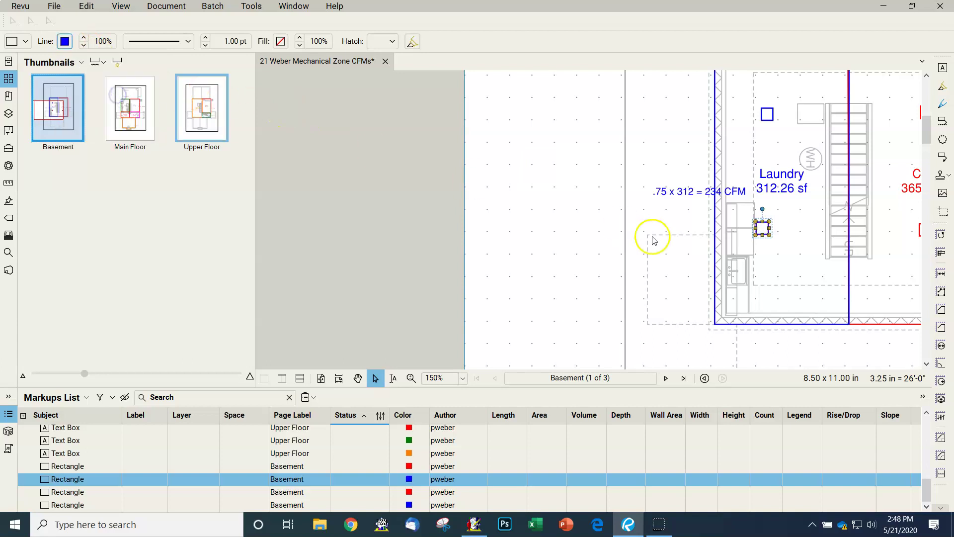
left_click(735, 240)
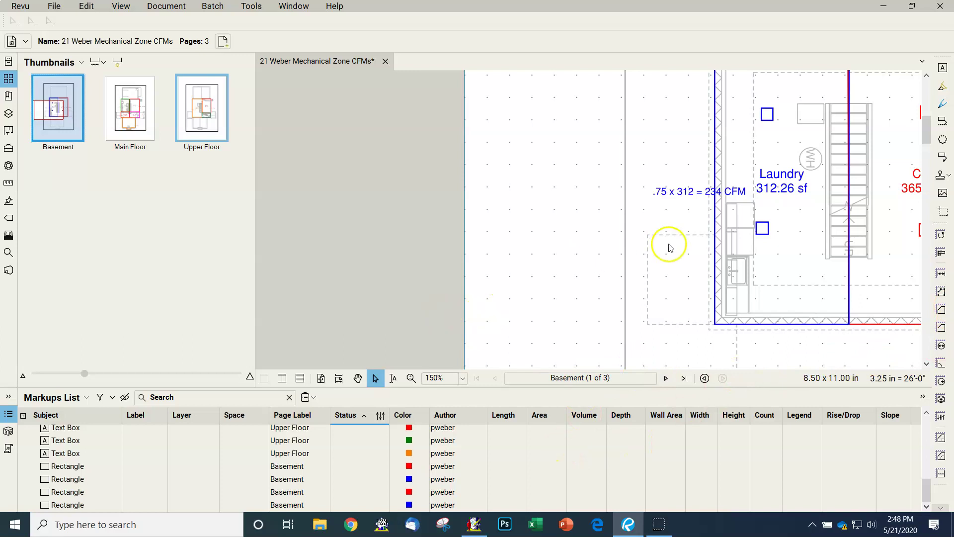
- On the Upper Floor page, paste a copy of the register square and place it below the Master area label
left_click(357, 379)
mouse_move(517, 294)
left_mouse_down()
mouse_move(487, 279)
mouse_move(254, 274)
left_mouse_up()
left_click_drag(730, 314, 755, 55)
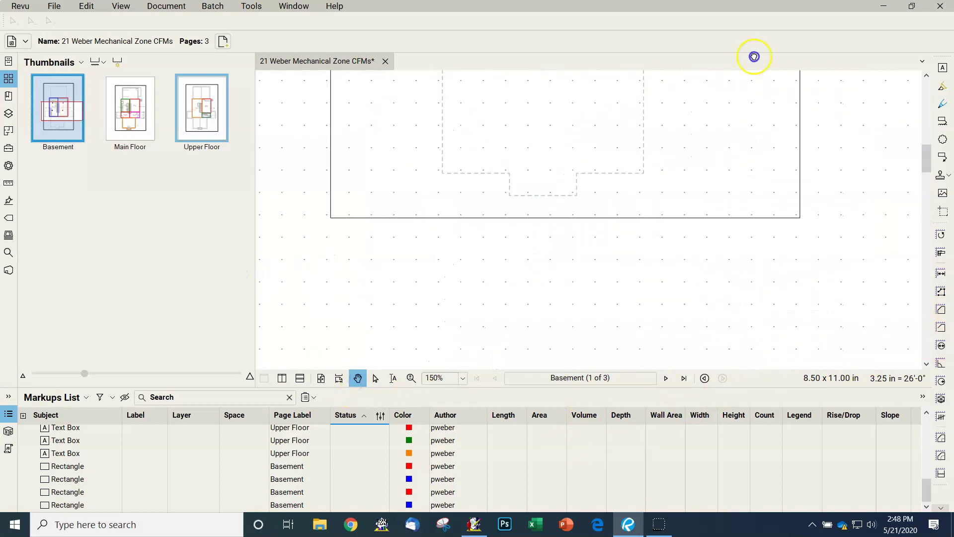
left_click_drag(707, 298, 713, 15)
left_click_drag(685, 267, 686, 78)
mouse_move(642, 368)
left_mouse_down()
mouse_move(633, 170)
mouse_move(622, 231)
mouse_move(622, 29)
left_mouse_up()
left_click_drag(633, 320, 628, 9)
left_click_drag(622, 345, 635, 30)
left_click_drag(654, 180, 597, 191)
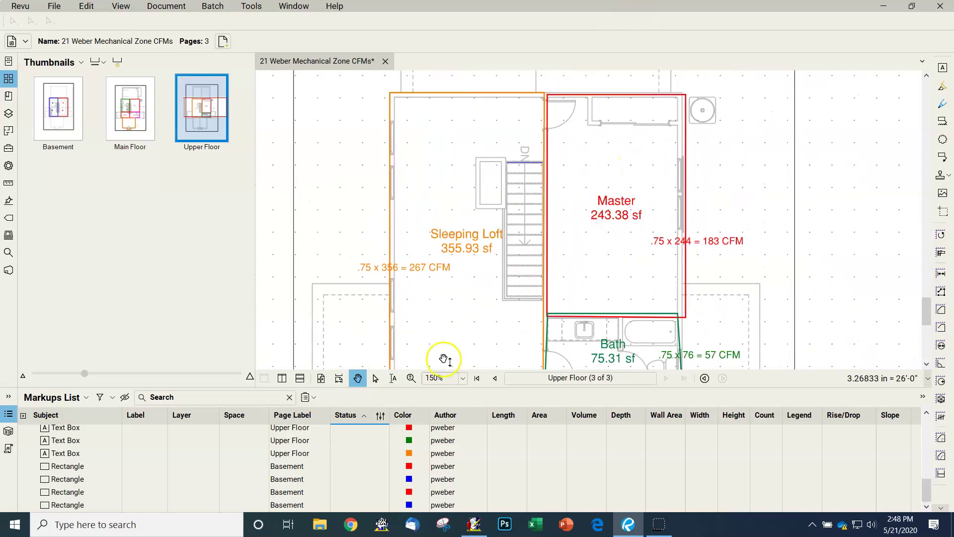
left_click(376, 380)
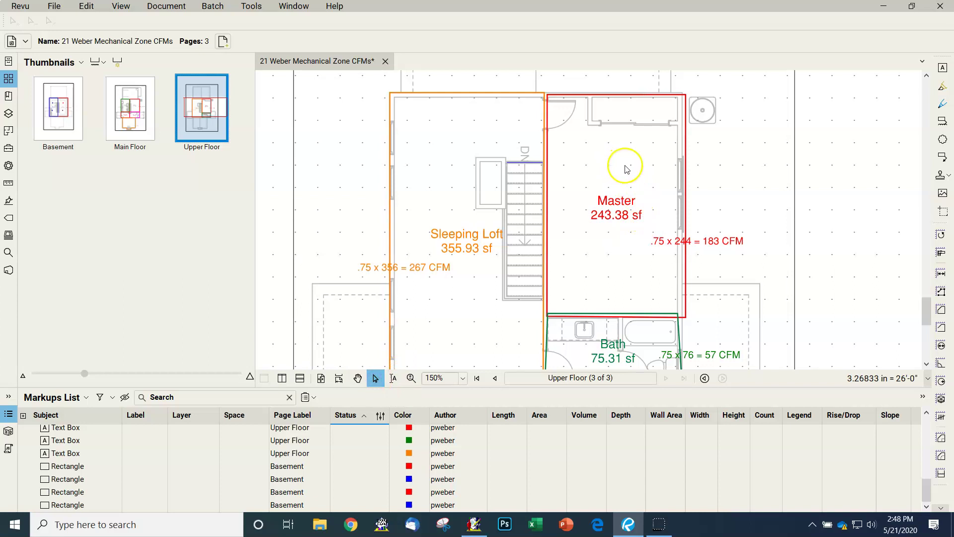
key("ctrl+v")
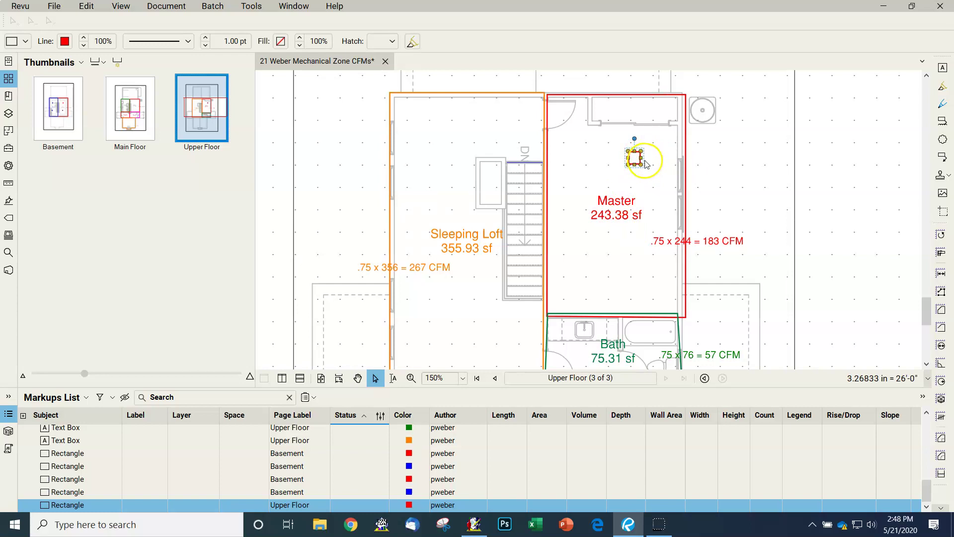
left_click(464, 380)
left_click(440, 251)
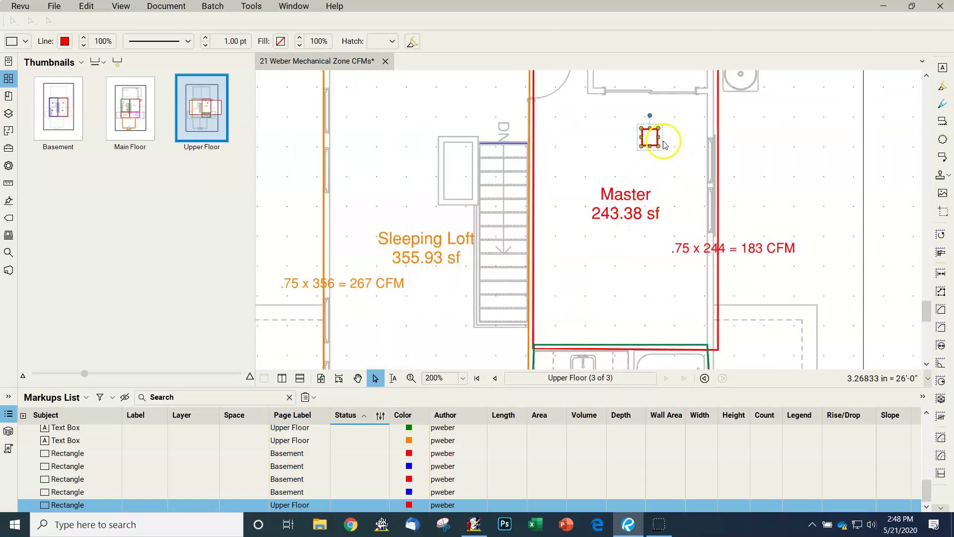
left_click_drag(663, 144, 636, 282)
left_click(665, 284)
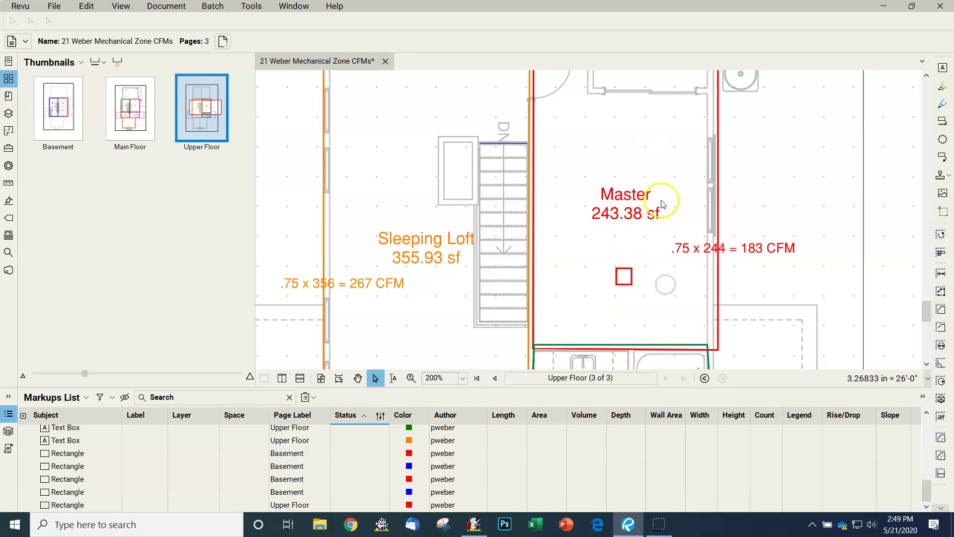
- Paste another register square and place it above the Master label, in line with the lower one
key("ctrl+v")
left_click_drag(694, 175, 637, 141)
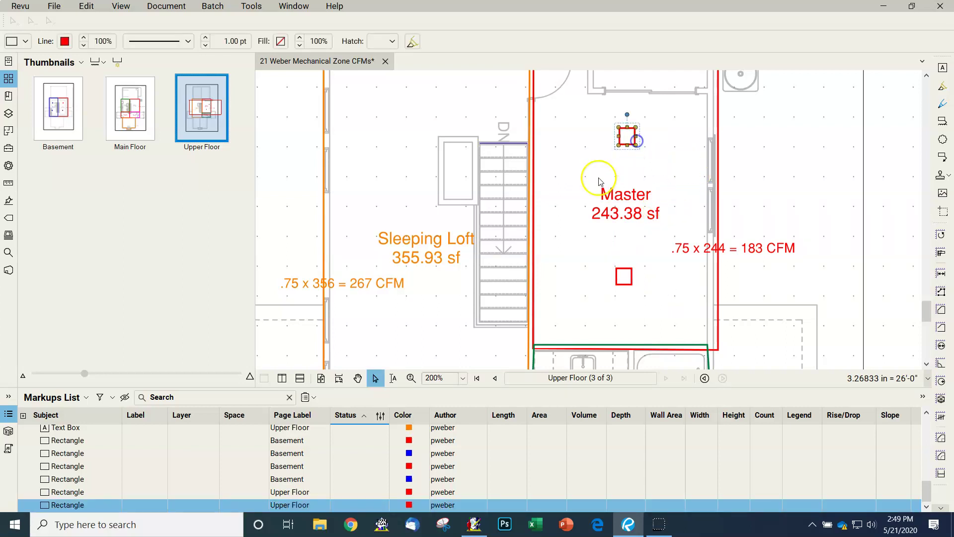
left_click(423, 171)
- Paste two register squares into the Sleeping Loft zone, placing one above and one below its area label
key("ctrl+v")
left_click_drag(750, 169, 430, 106)
left_click(436, 299)
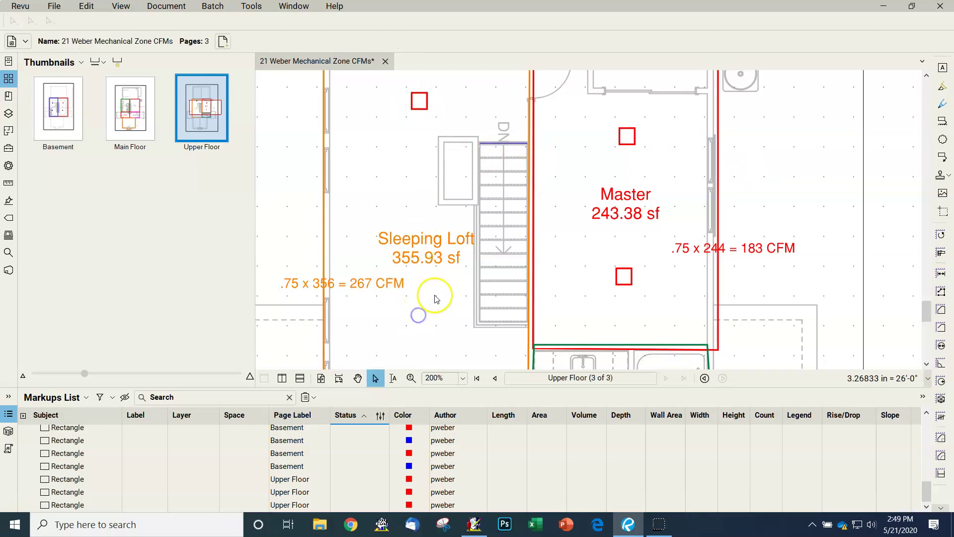
scroll(439, 288, "down", 2)
key("ctrl+v")
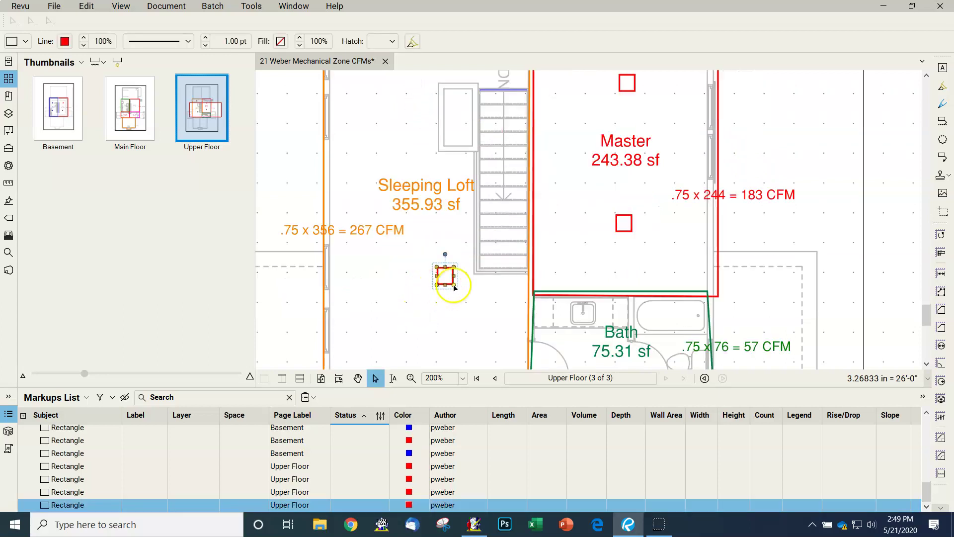
left_click_drag(458, 282, 426, 314)
- Paste a copy of the register square and place it in the Bath zone between the area label and the toilet
left_click(467, 305)
key("ctrl+v")
scroll(499, 306, "down", 3)
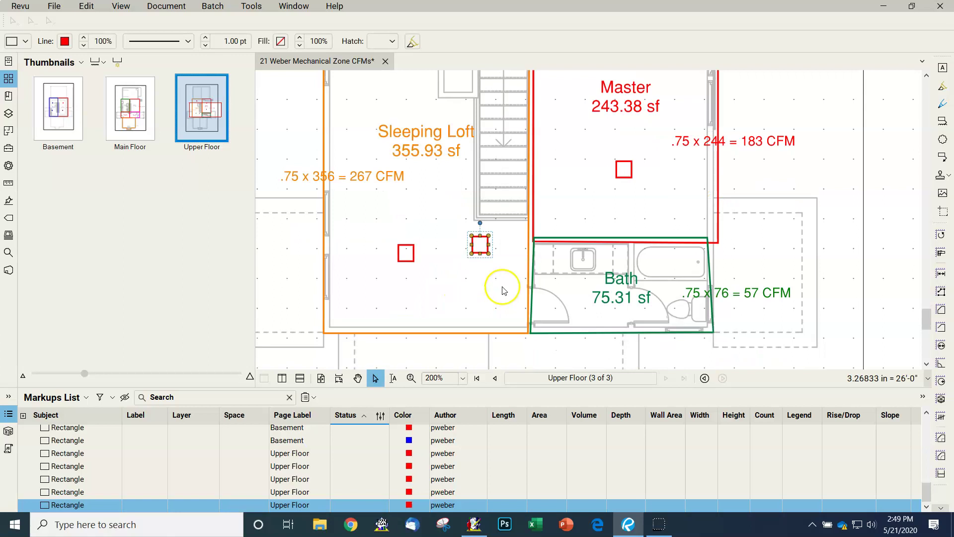
left_click_drag(491, 252, 676, 294)
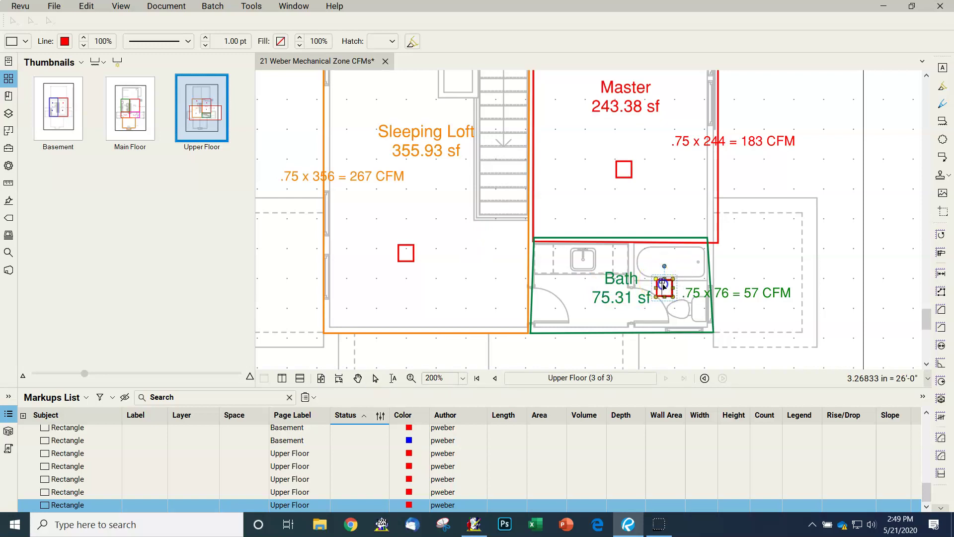
- Shrink the Bath register square slightly and set its line colour to dark green
left_click_drag(660, 283, 674, 285)
left_click(63, 41)
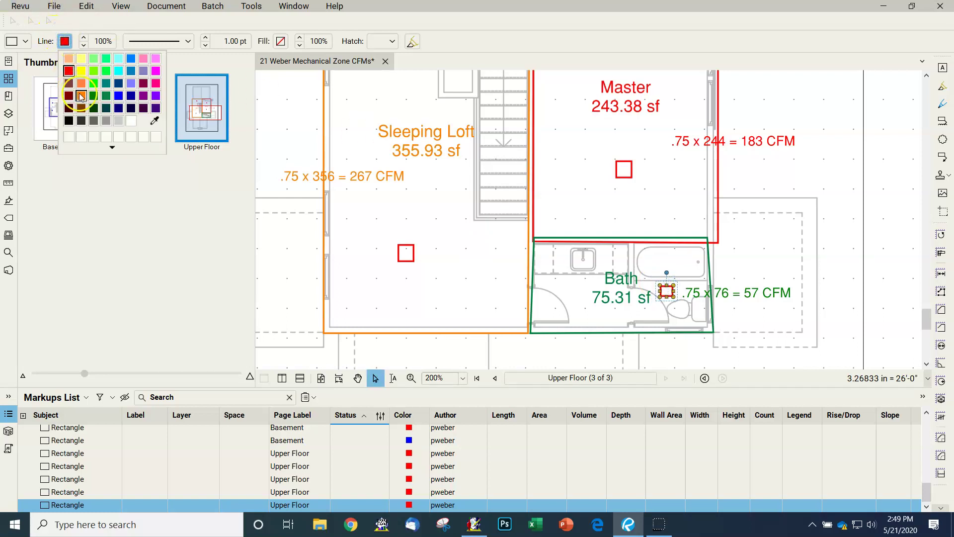
left_click(99, 99)
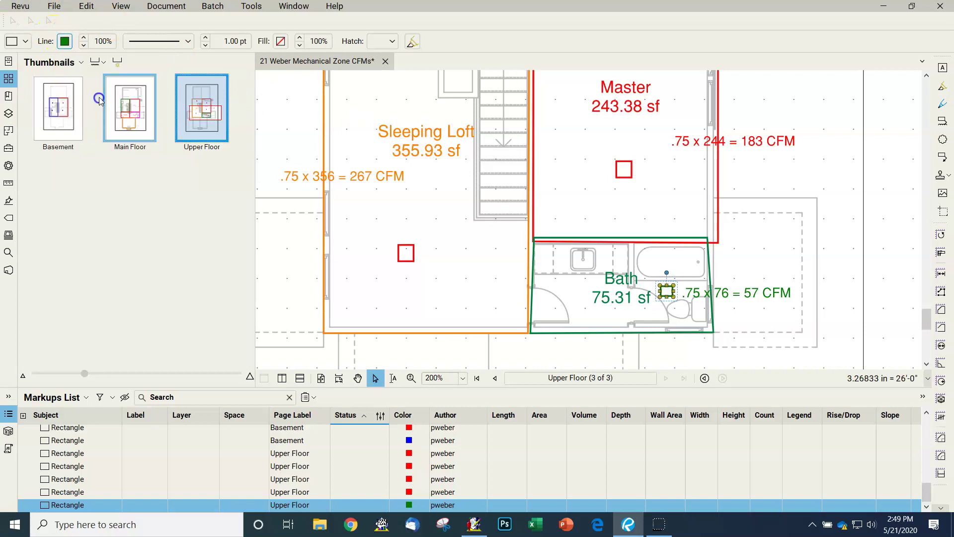
- Change the line colour of the register square below the Sleeping Loft label to orange
left_click(415, 261)
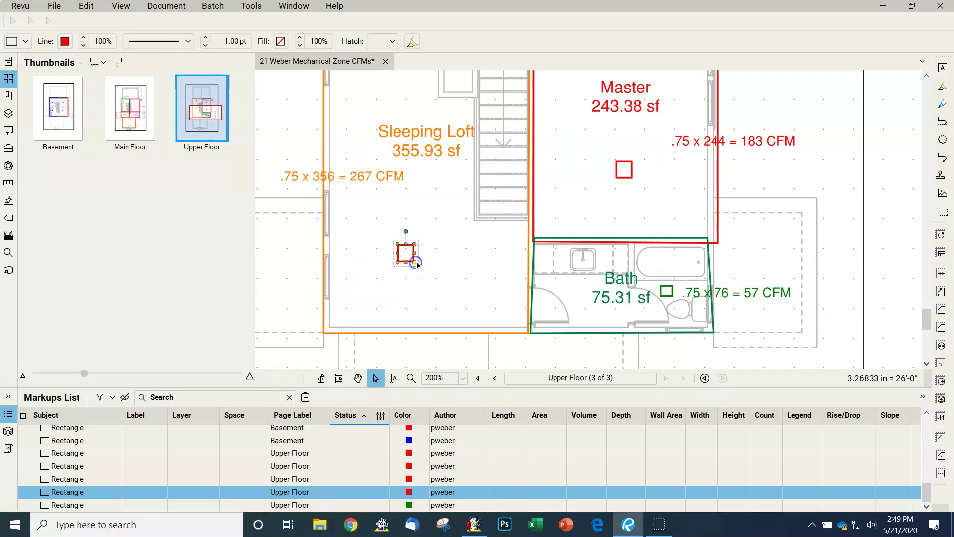
left_click(65, 41)
left_click(83, 84)
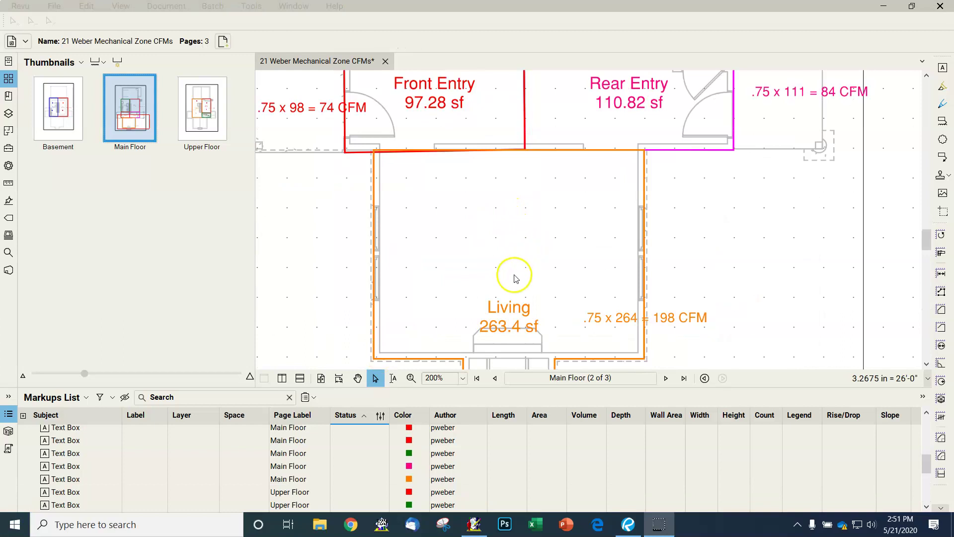
- Copy the Master zone's lower register square, paste it into the Main Floor Living zone, and narrow it to an upright rectangle
scroll(535, 292, "down", 10)
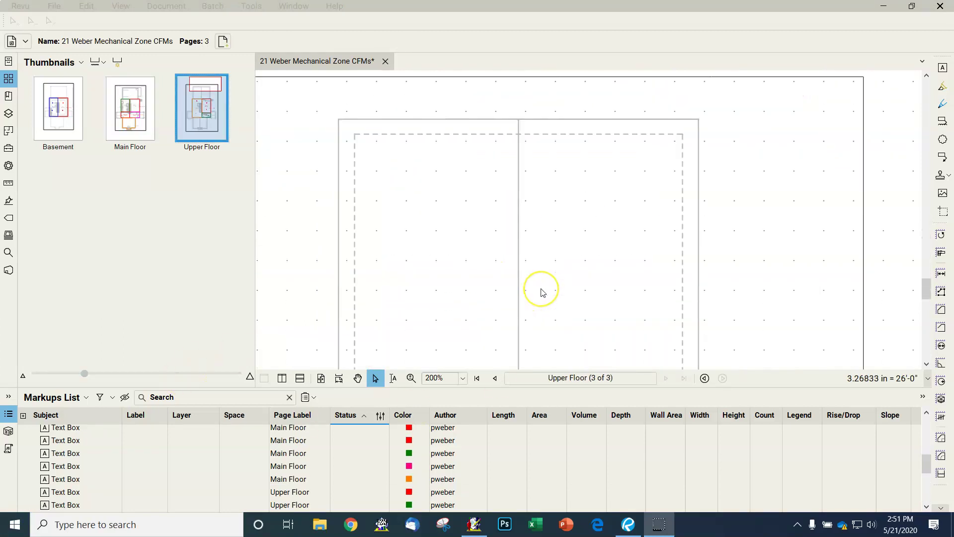
scroll(542, 292, "down", 4)
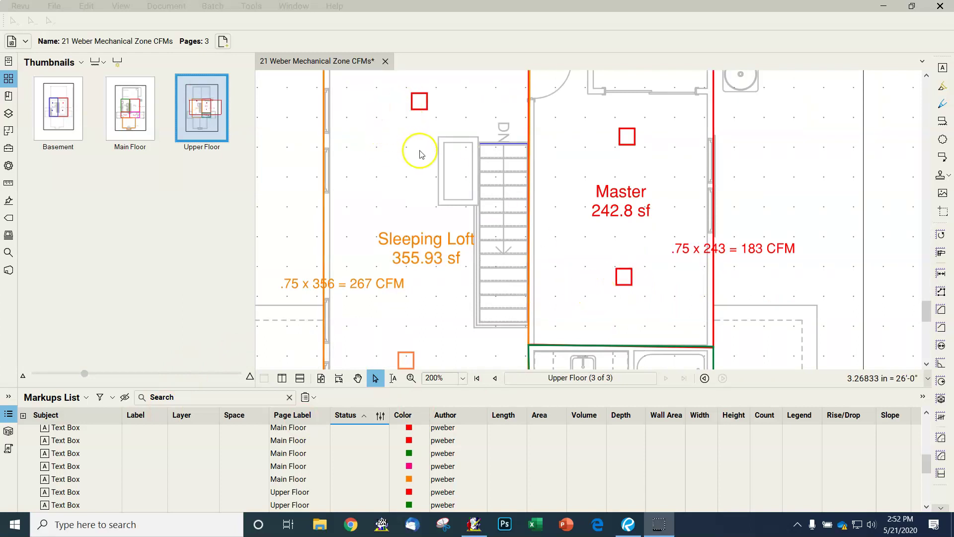
left_click(625, 282)
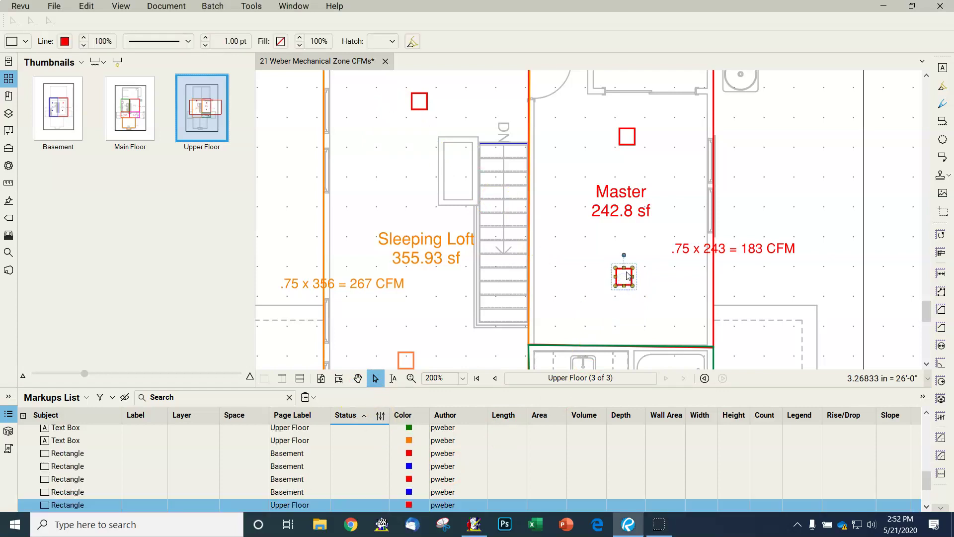
scroll(628, 277, "up", 10)
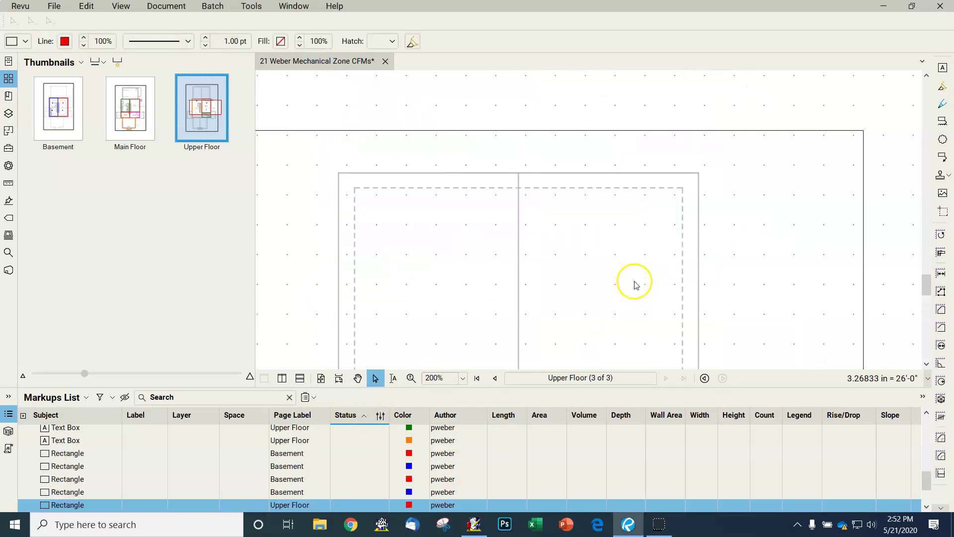
scroll(637, 285, "up", 5)
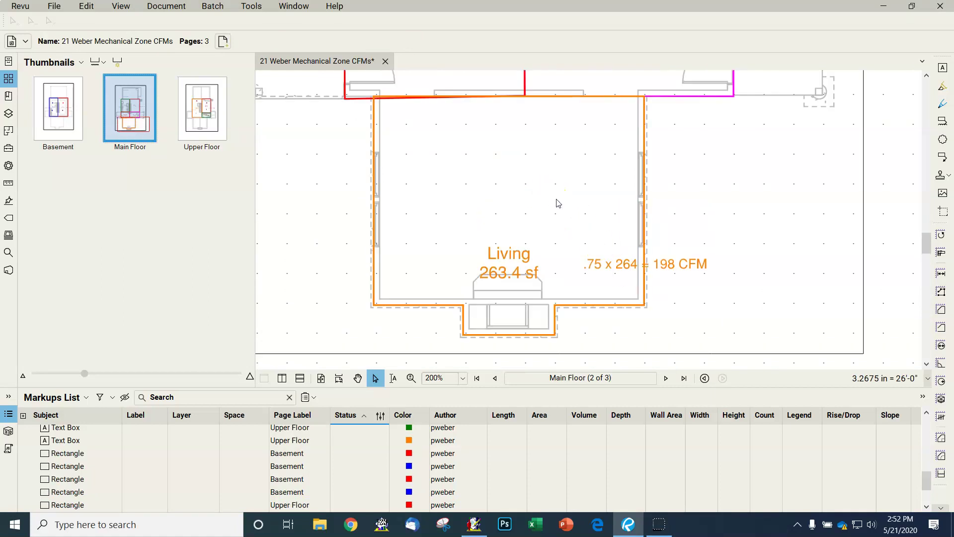
key("ctrl+v")
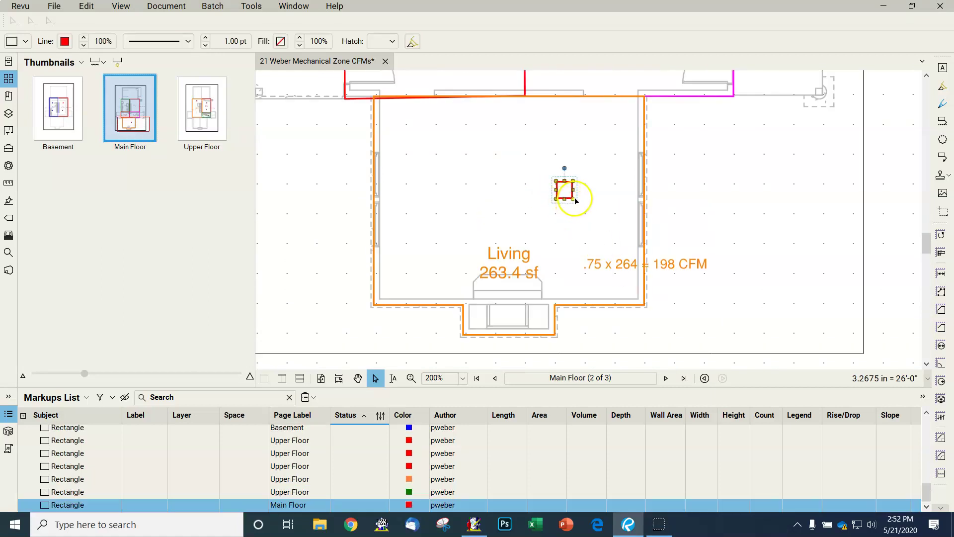
left_click_drag(573, 190, 562, 189)
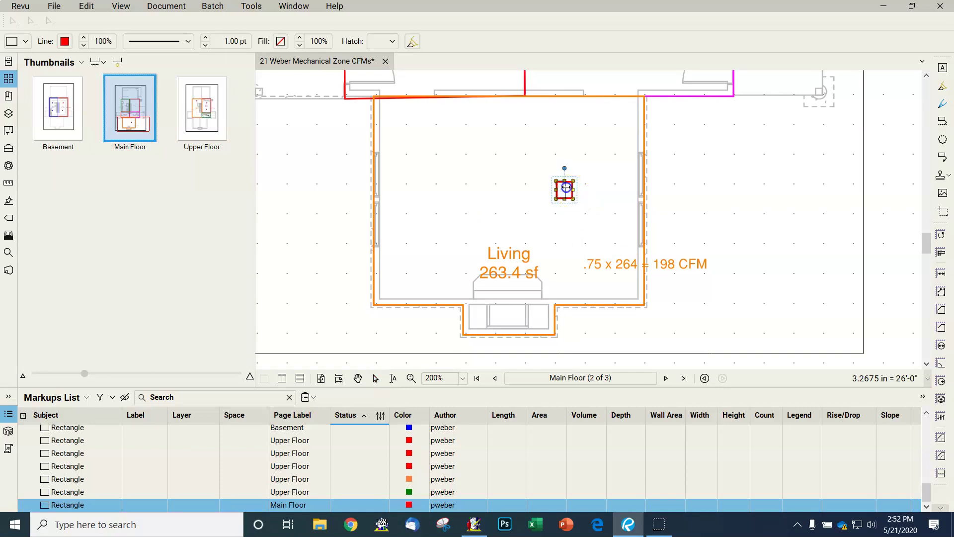
left_click_drag(564, 187, 596, 215)
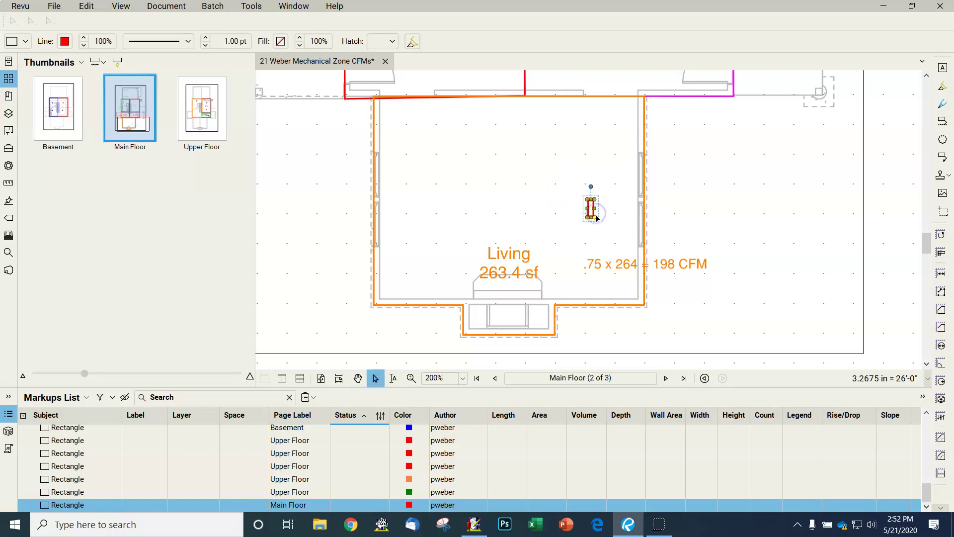
key("ctrl+v")
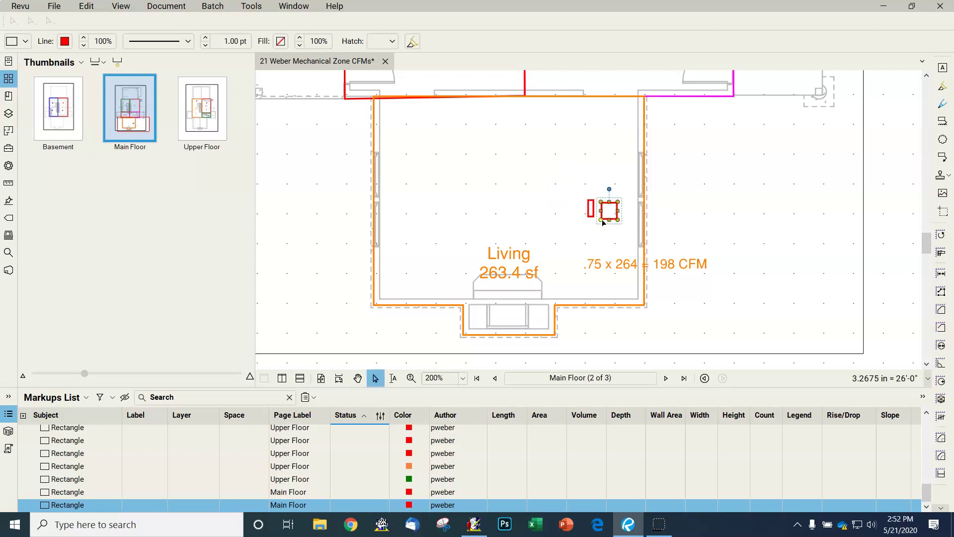
left_click(604, 214)
left_click_drag(617, 219, 622, 219)
key("Delete")
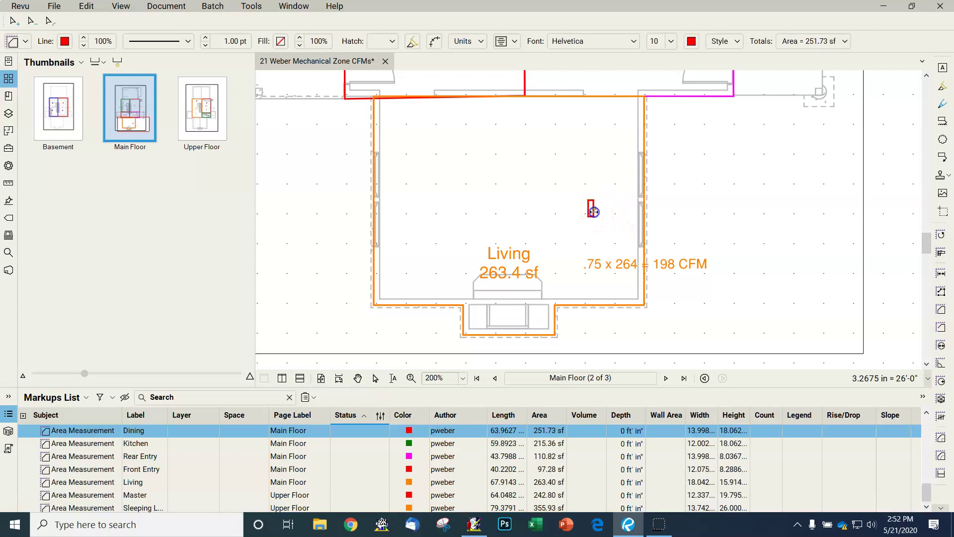
- Place the narrow register beside the Living zone's right wall and a pasted copy of it opposite, beside the left wall
left_click(592, 209)
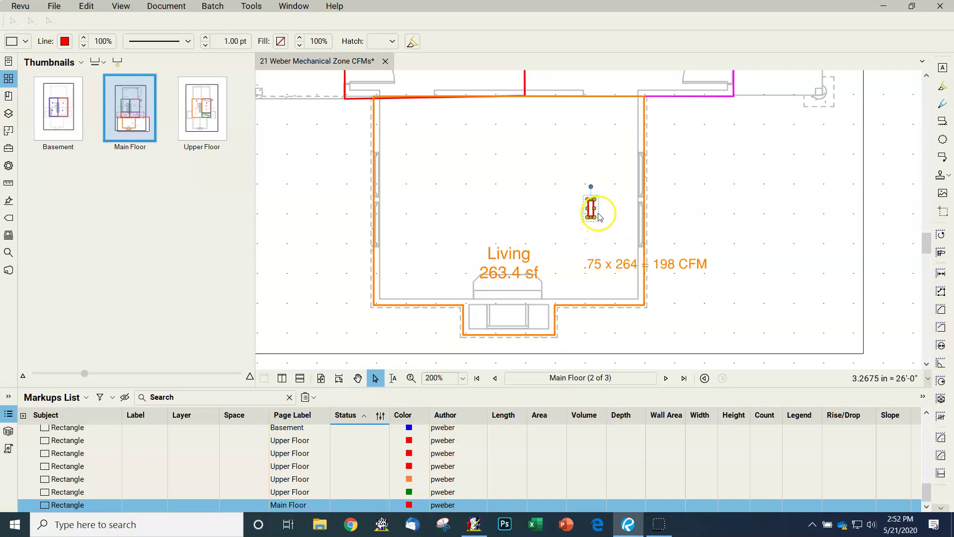
left_click_drag(598, 214, 634, 206)
left_click(551, 226)
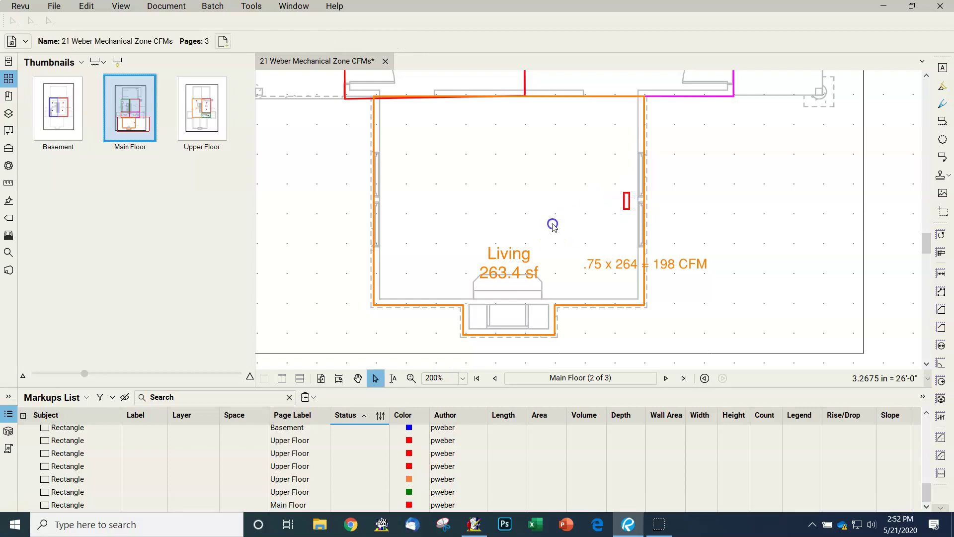
key("ctrl+v")
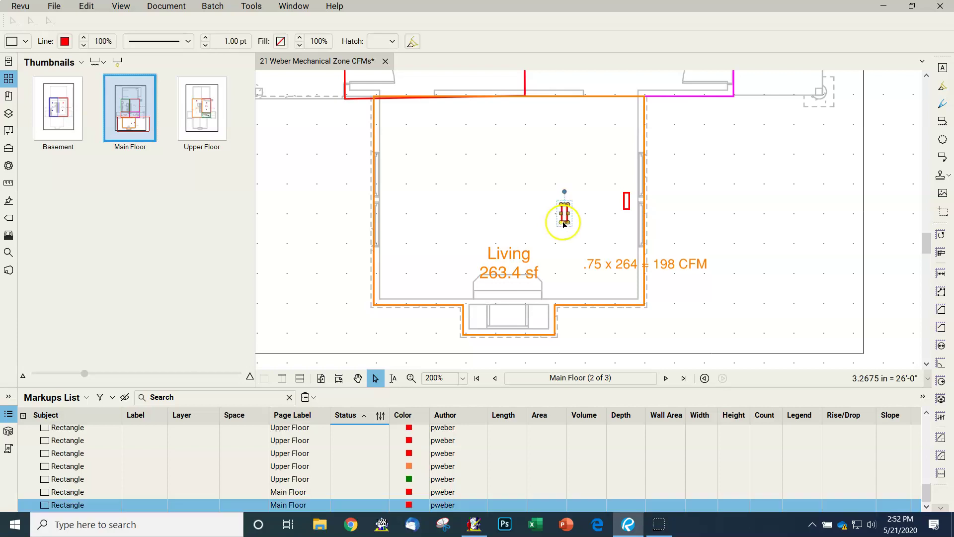
left_click_drag(570, 217, 399, 207)
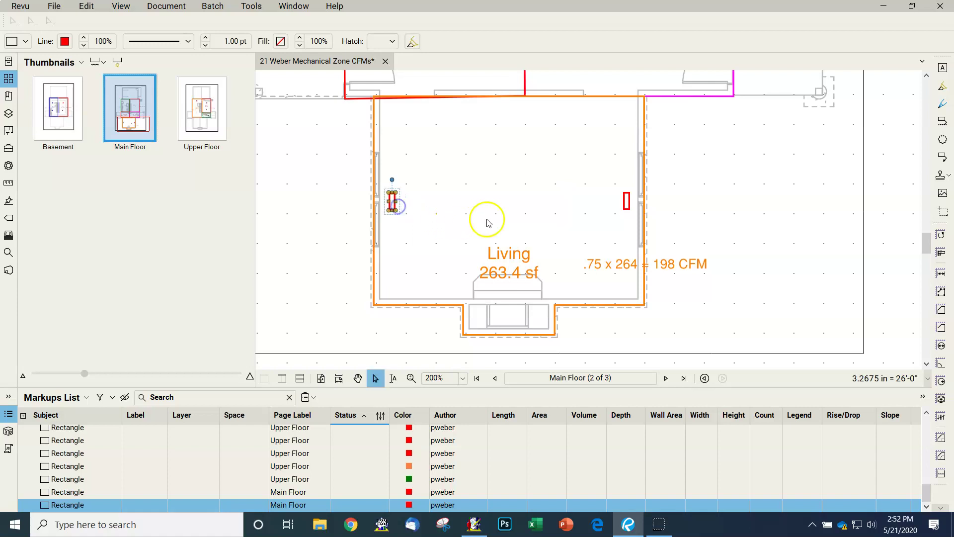
- Paste a narrow register into the Front Entry zone, rotate it horizontal, and place it at the upper wall near the stairs
scroll(486, 219, "up", 5)
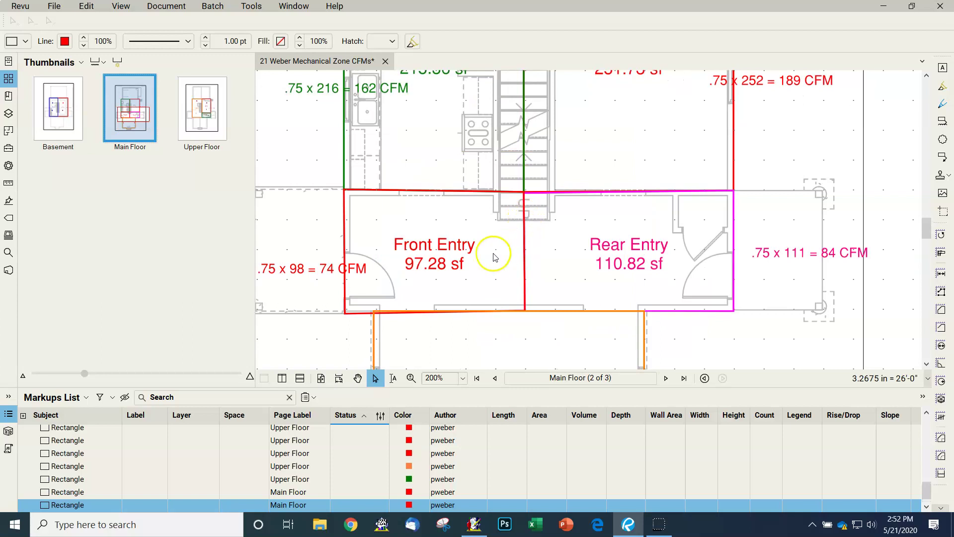
key("ctrl+v")
left_click_drag(496, 222, 457, 246)
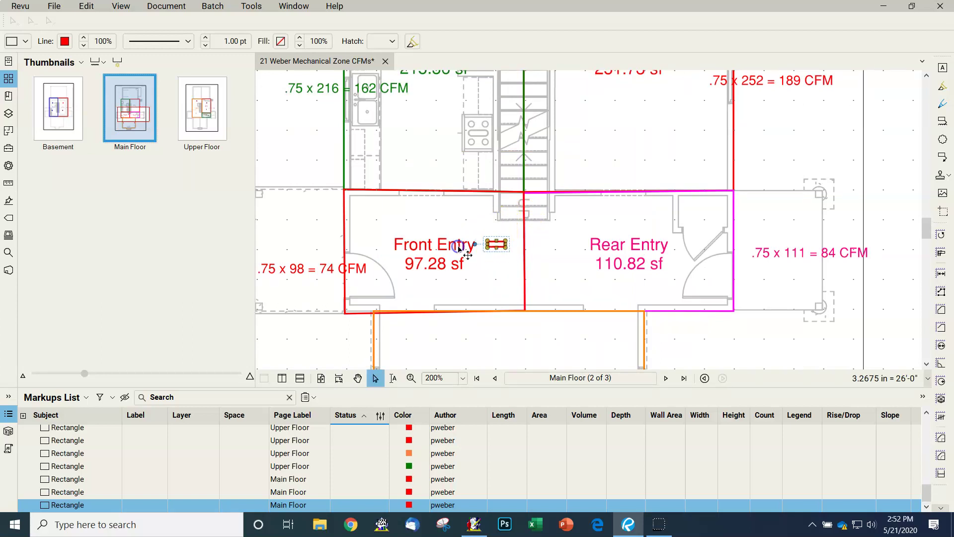
left_click(502, 249)
left_click_drag(502, 253, 481, 209)
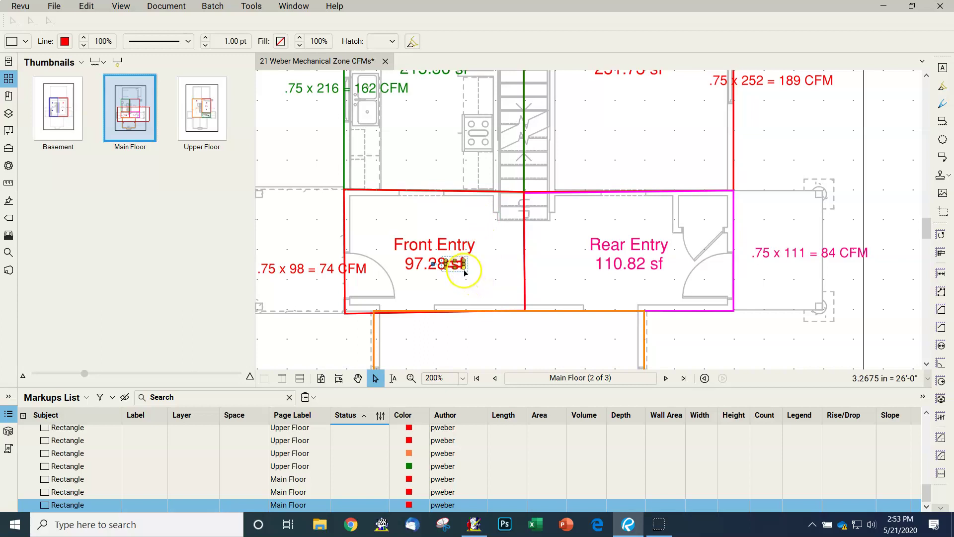
left_click_drag(463, 269, 482, 211)
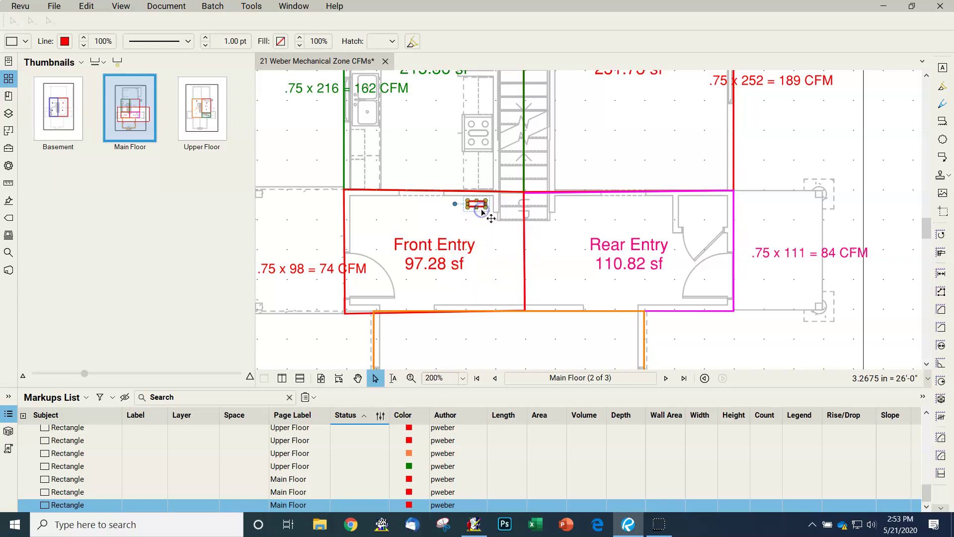
- Paste another narrow register, rotate it horizontal, and place it at the Rear Entry's upper wall beside the closet
left_click(485, 243)
key("ctrl+v")
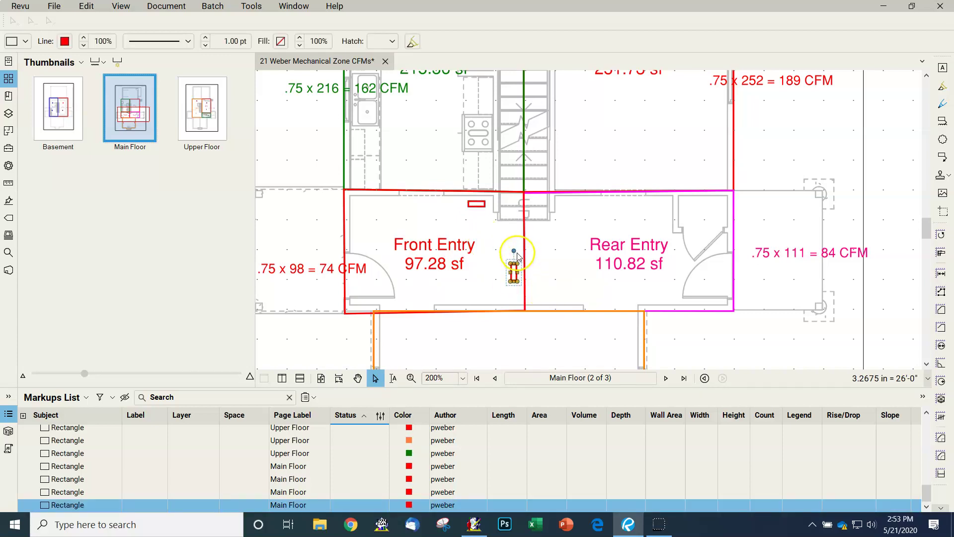
left_click_drag(514, 251, 487, 272)
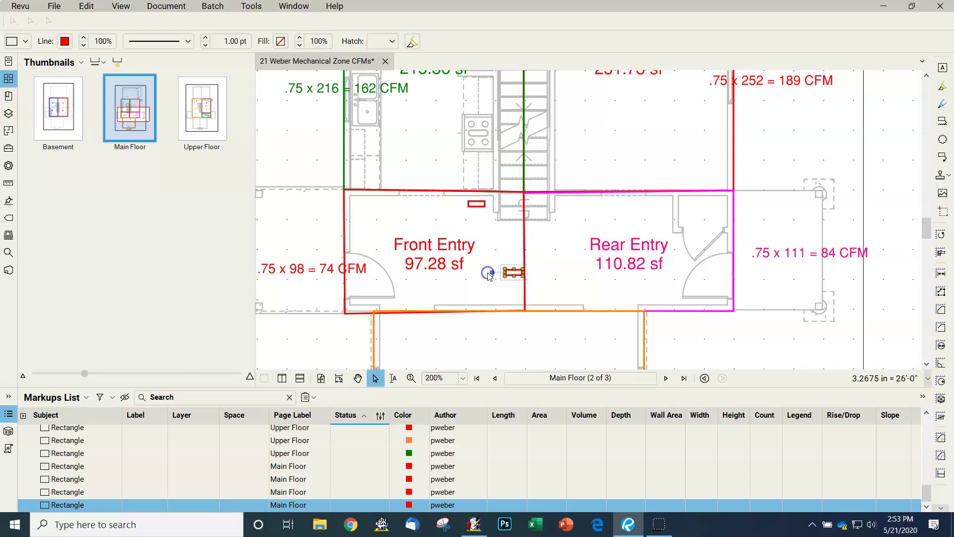
left_click(511, 283)
left_click_drag(510, 278, 658, 209)
left_click(659, 151)
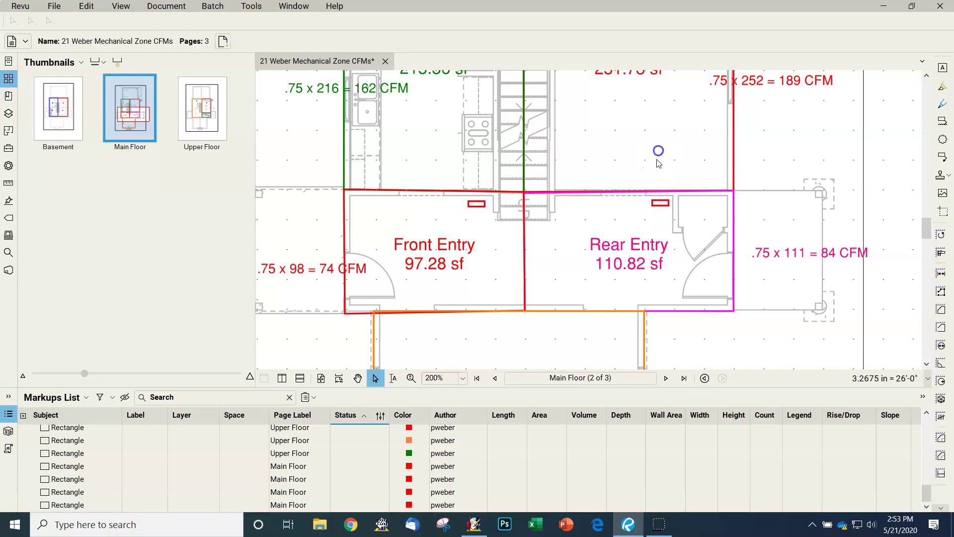
- Paste a copy of the upright narrow register and place it beside the Dining zone's right wall
scroll(679, 236, "up", 3)
key("ctrl+v")
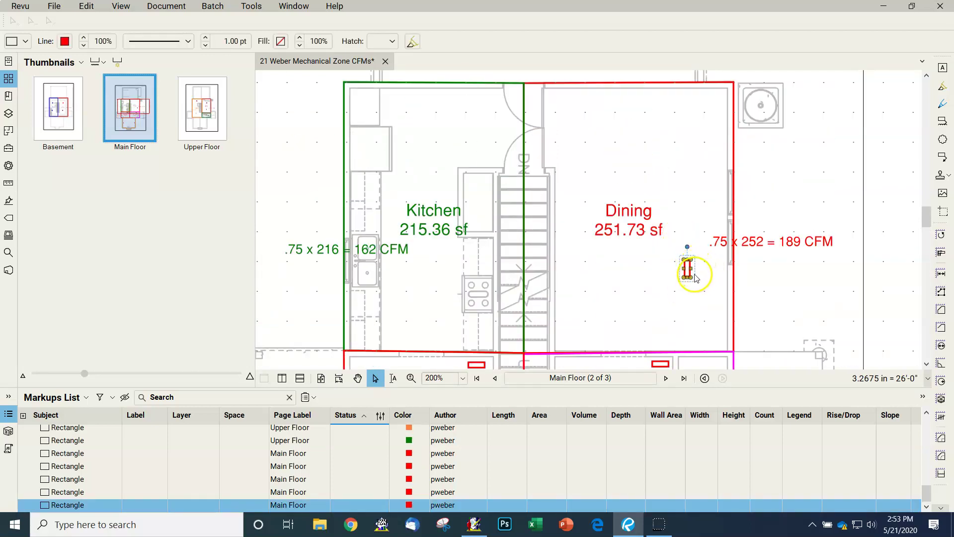
left_click_drag(695, 277, 724, 223)
- Paste a second narrow register above the Dining area label and rotate it horizontal
left_click(651, 164)
key("ctrl+v")
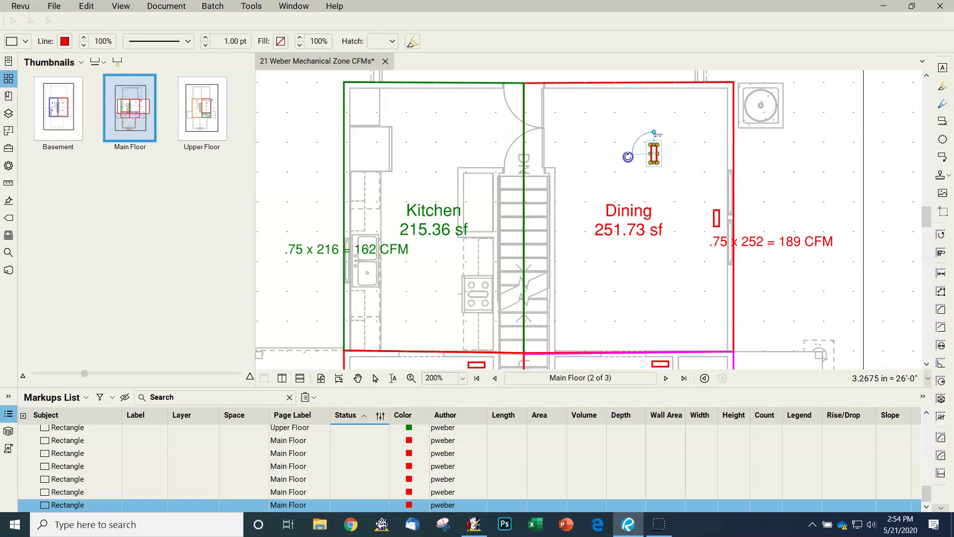
left_click_drag(628, 157, 626, 153)
left_click(702, 134)
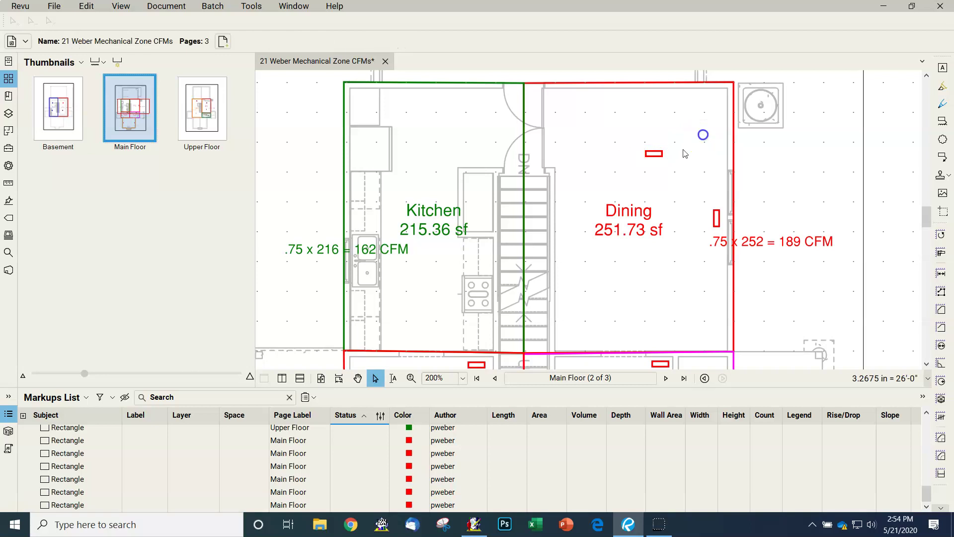
- Move the horizontal Dining register to the zone's upper wall, near the double doors
left_click(654, 155)
left_click_drag(661, 154, 679, 141)
key("Delete")
left_click(652, 154)
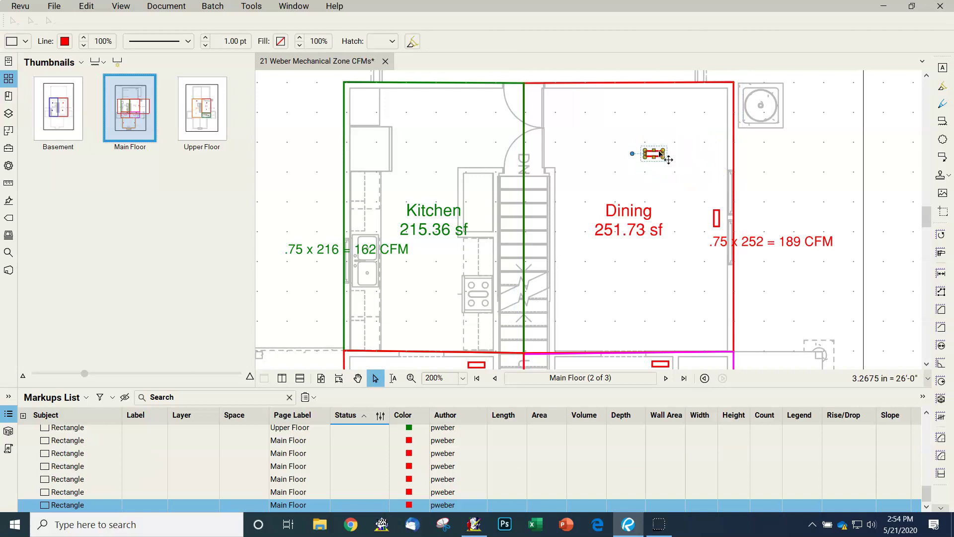
left_click_drag(661, 153, 605, 97)
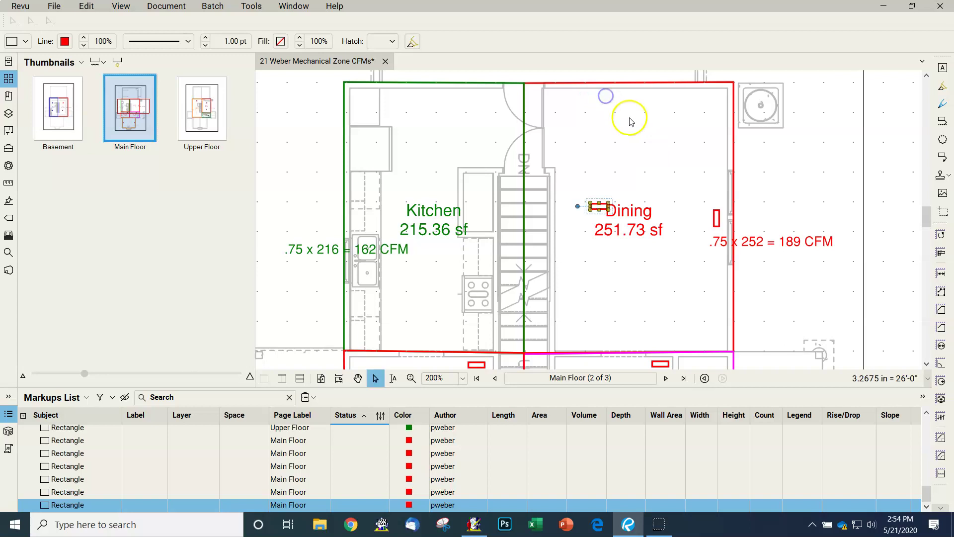
mouse_move(606, 203)
left_mouse_down()
mouse_move(600, 132)
mouse_move(606, 214)
left_mouse_up()
left_click(604, 212)
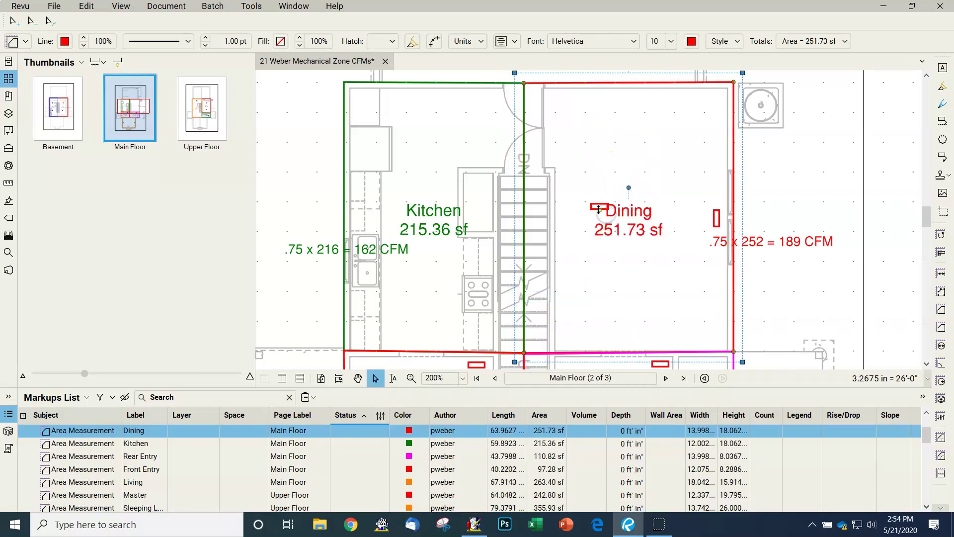
mouse_move(605, 216)
left_mouse_down()
mouse_move(596, 190)
mouse_move(605, 218)
left_mouse_up()
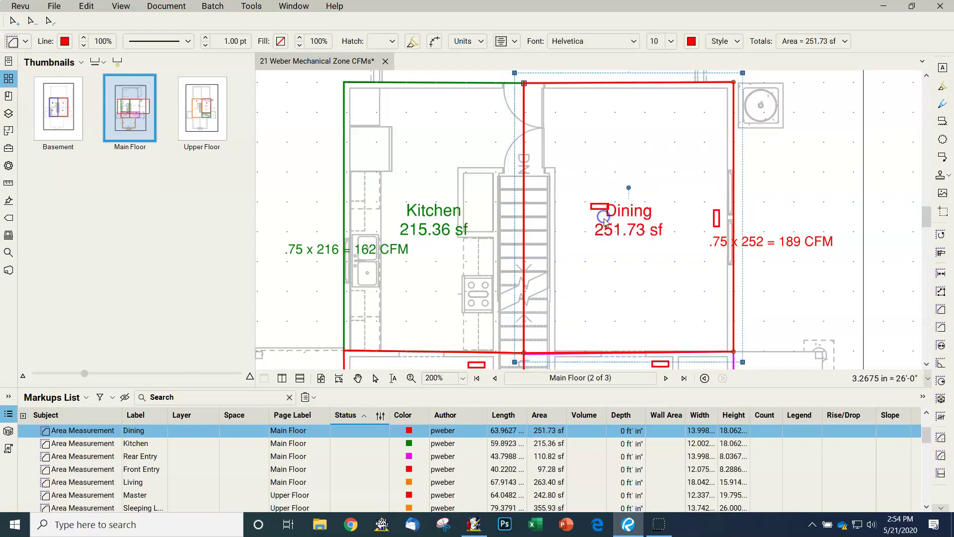
left_click(599, 208)
left_click_drag(596, 214, 592, 105)
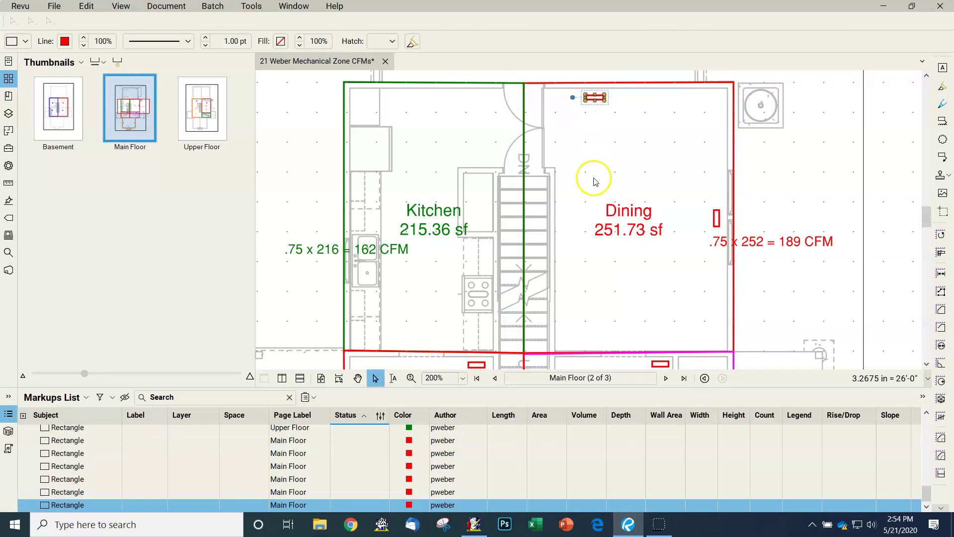
- Paste a copy of the horizontal register and place it at the Kitchen zone's upper wall
key("ctrl+v")
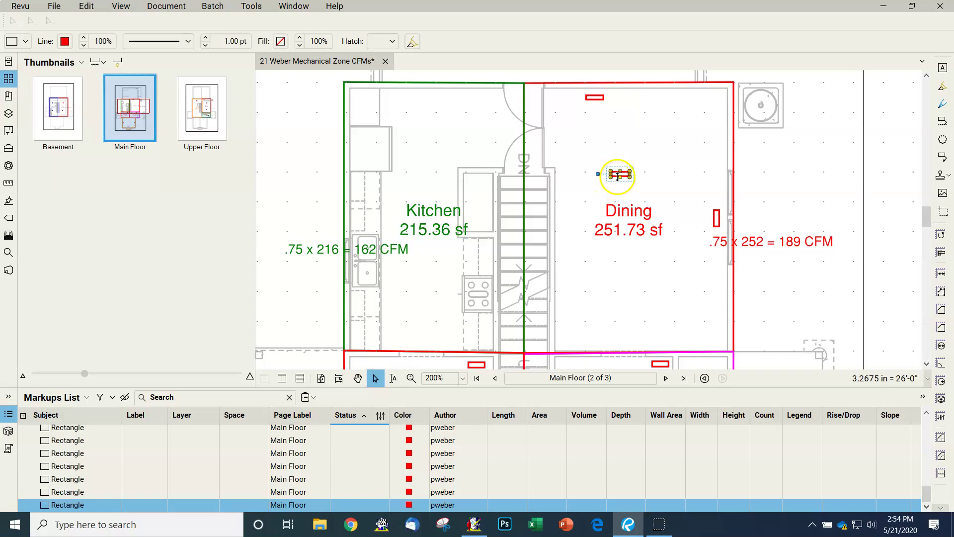
left_click_drag(625, 179, 441, 104)
left_click(426, 140)
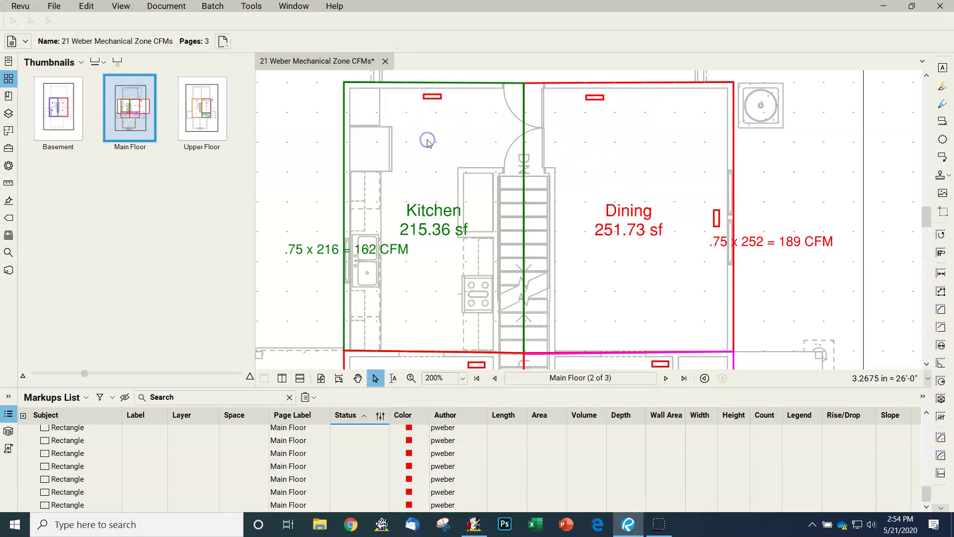
- Draw a small ellipse on the Kitchen counter below the sink, near the zone's lower-left corner
left_click(254, 6)
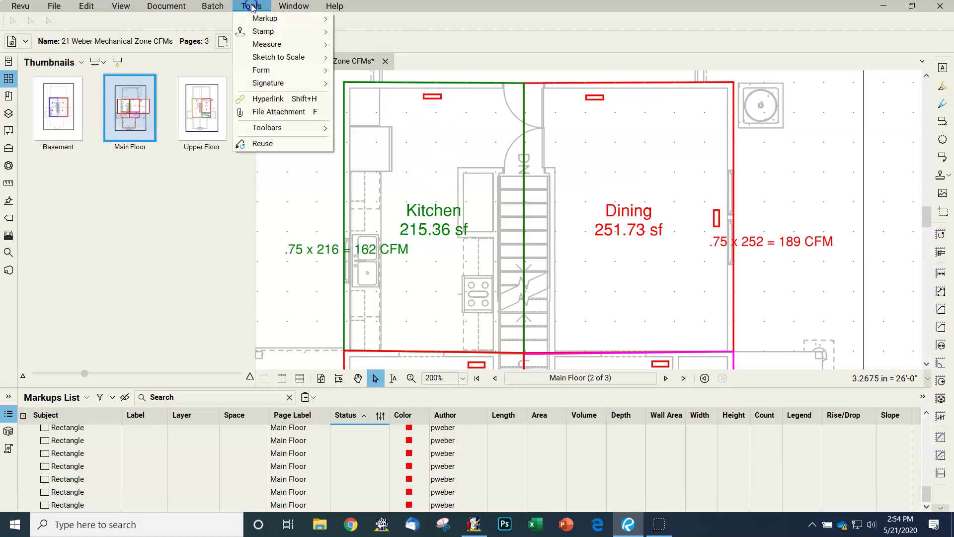
mouse_move(271, 19)
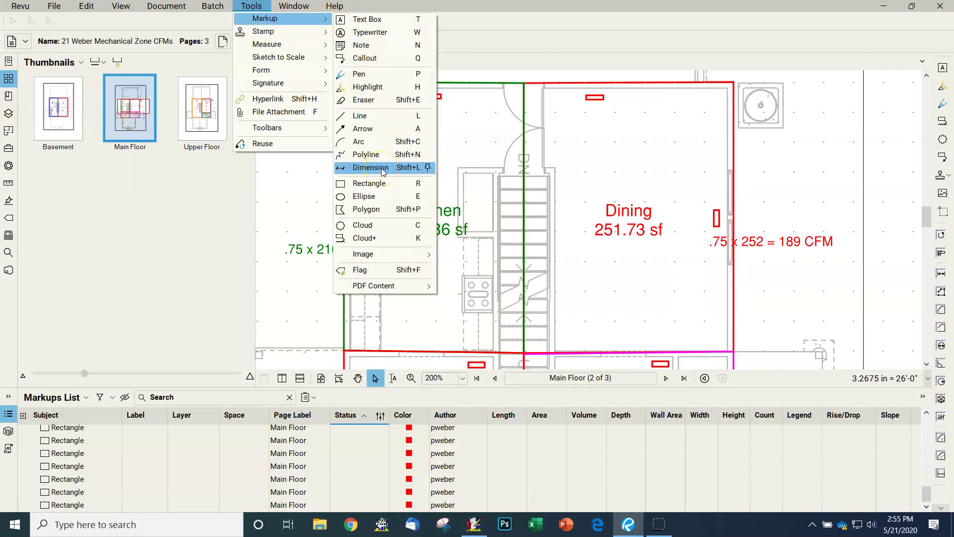
left_click(364, 197)
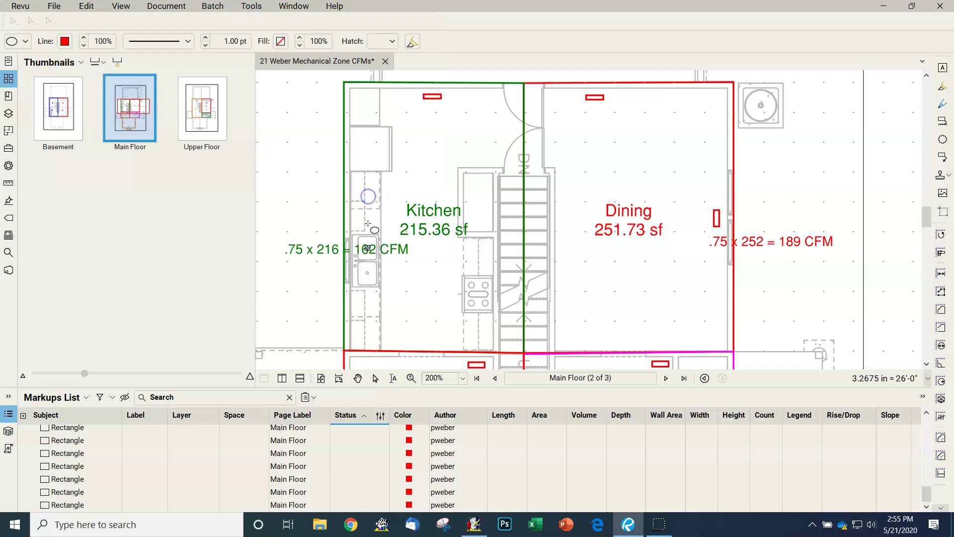
left_click(368, 336)
left_click_drag(366, 326, 359, 330)
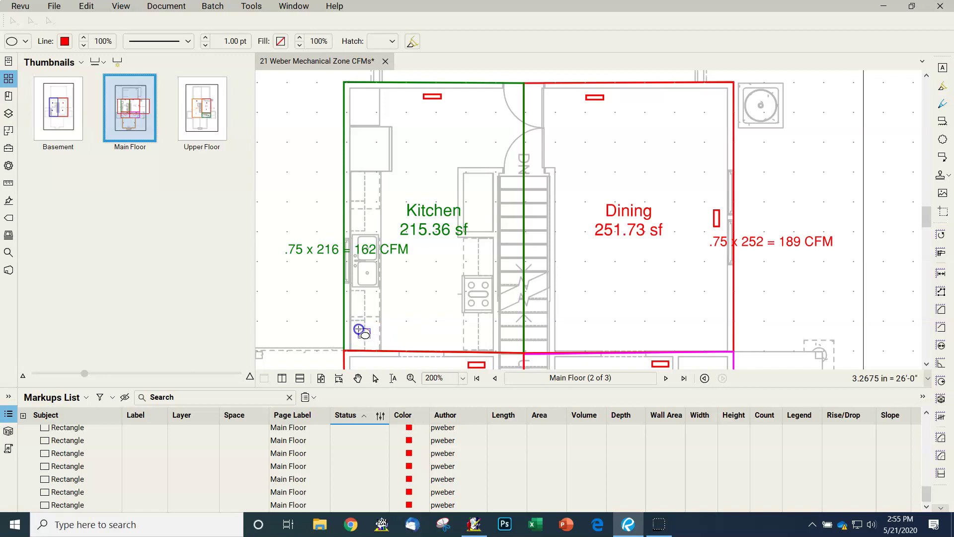
left_click_drag(358, 327, 370, 339)
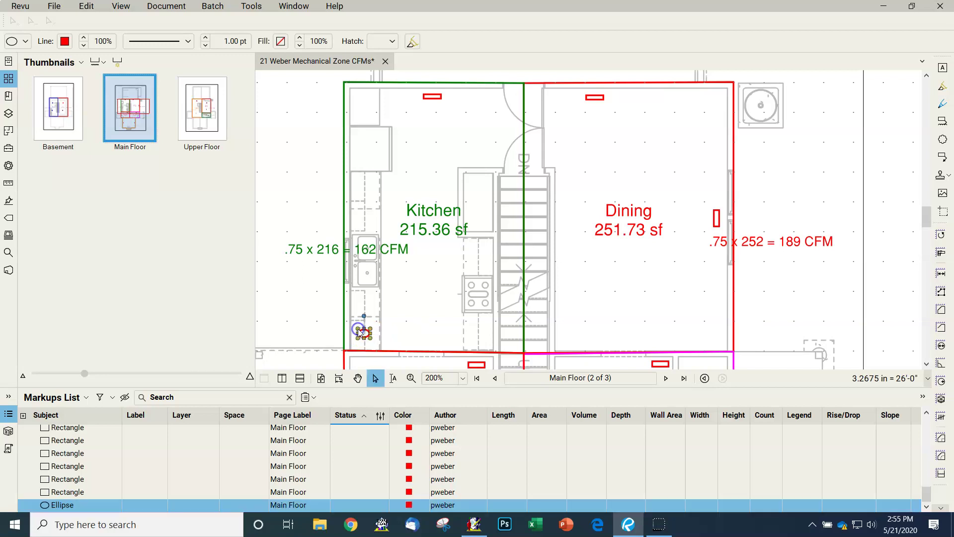
left_click(437, 324)
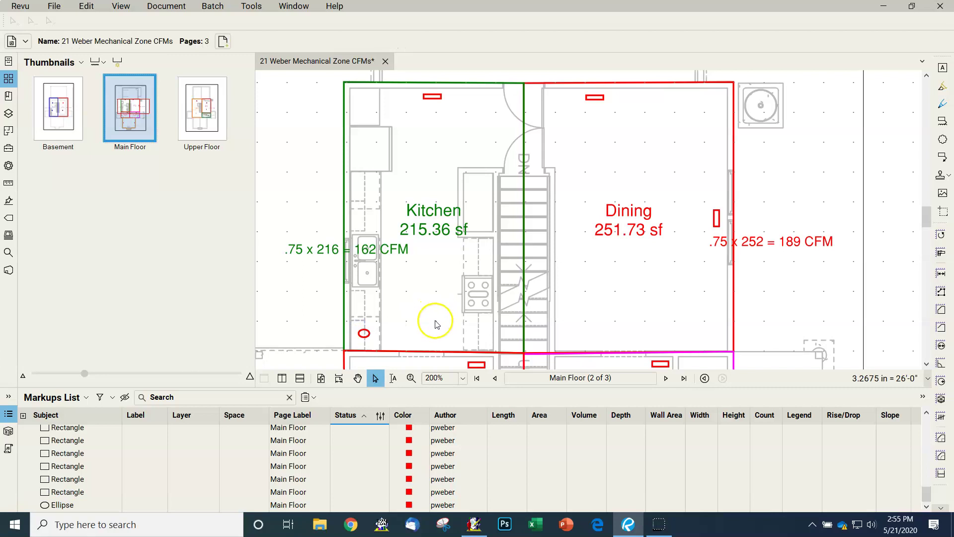
- Recolour the Kitchen's small ellipse dark green and the horizontal register at its upper wall green
left_click(371, 335)
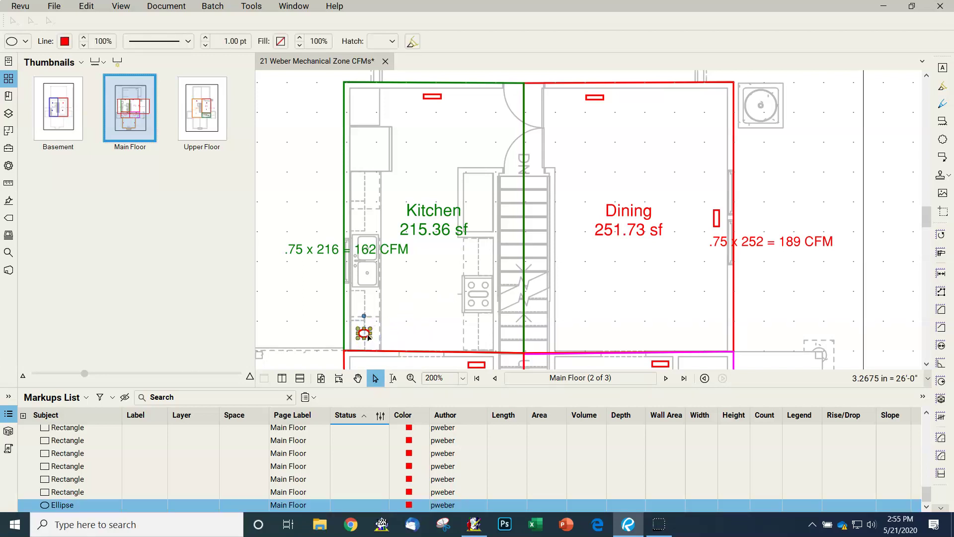
left_click(65, 41)
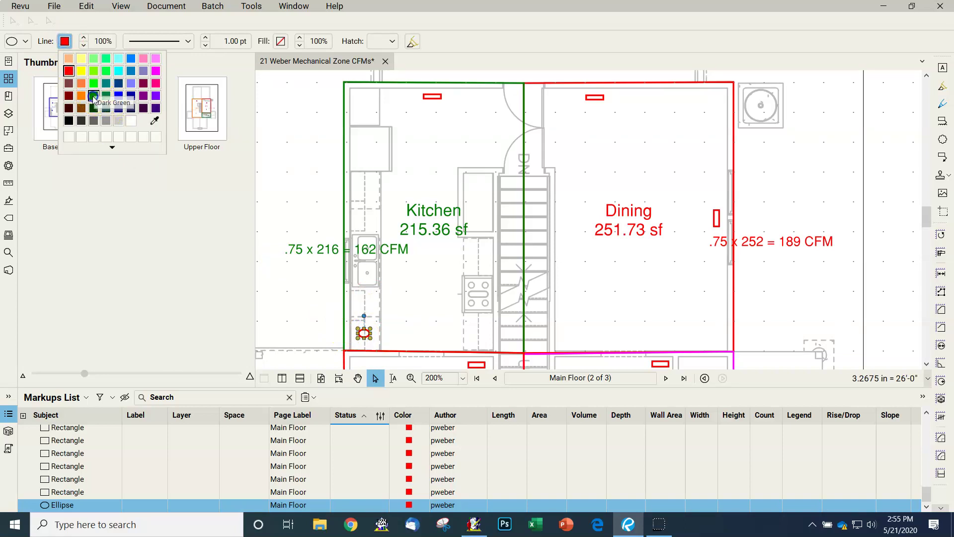
left_click(94, 96)
left_click_drag(435, 97, 442, 101)
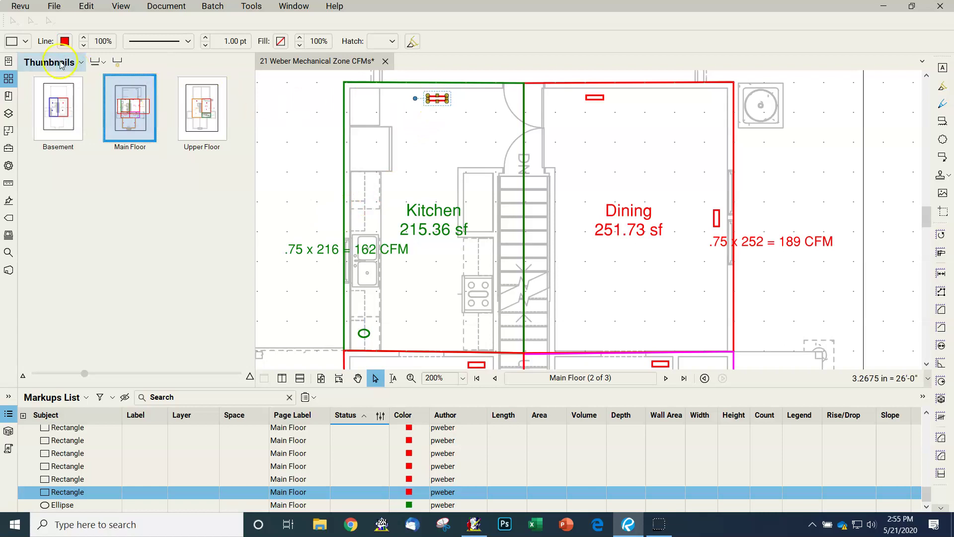
left_click(65, 40)
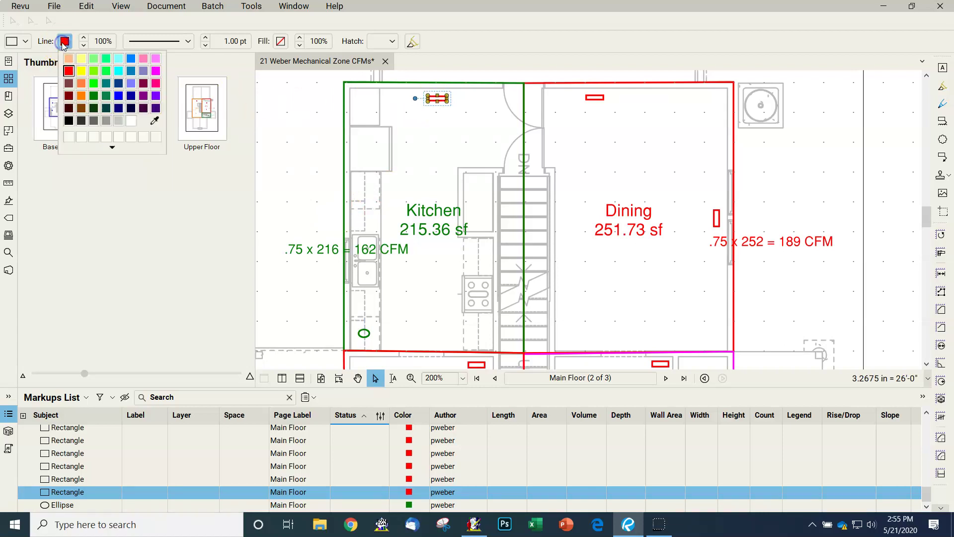
left_click(106, 97)
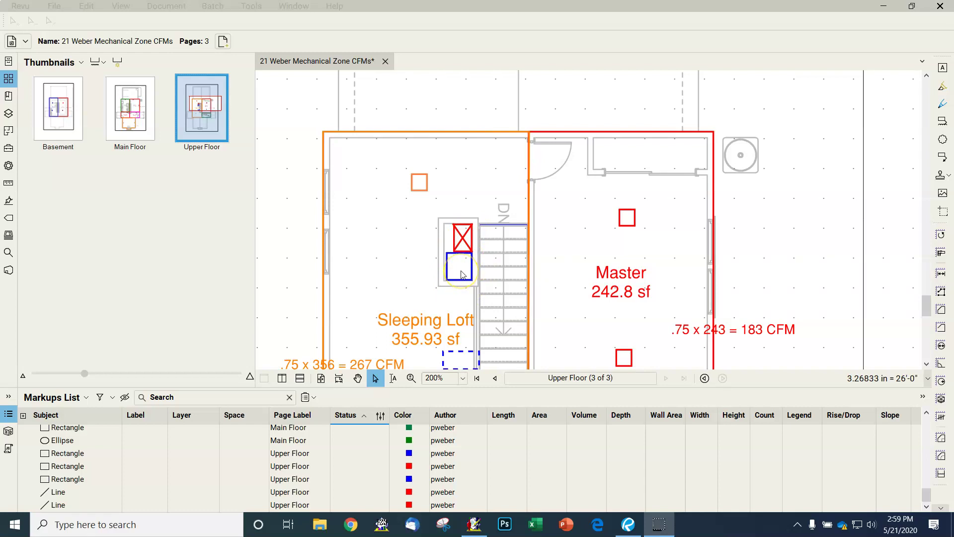
- Draw a blue diagonal line across the blue square in the Upper Floor chase beside the stairs
left_click(250, 7)
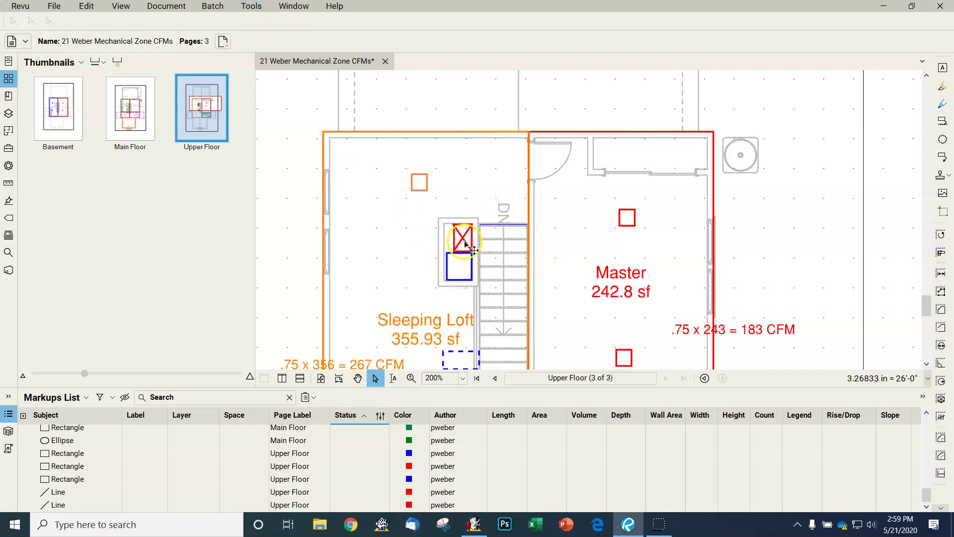
key("l")
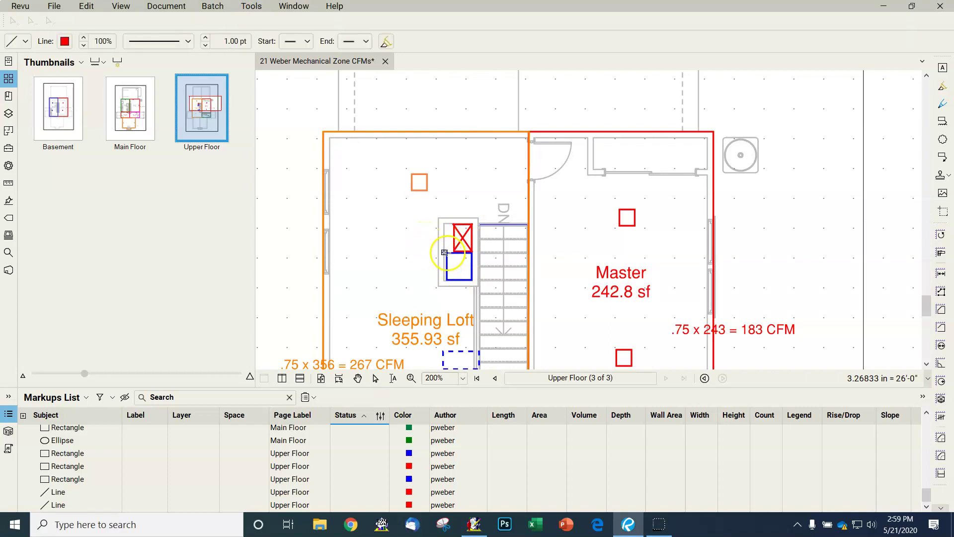
left_click_drag(457, 262, 467, 280)
left_click(65, 41)
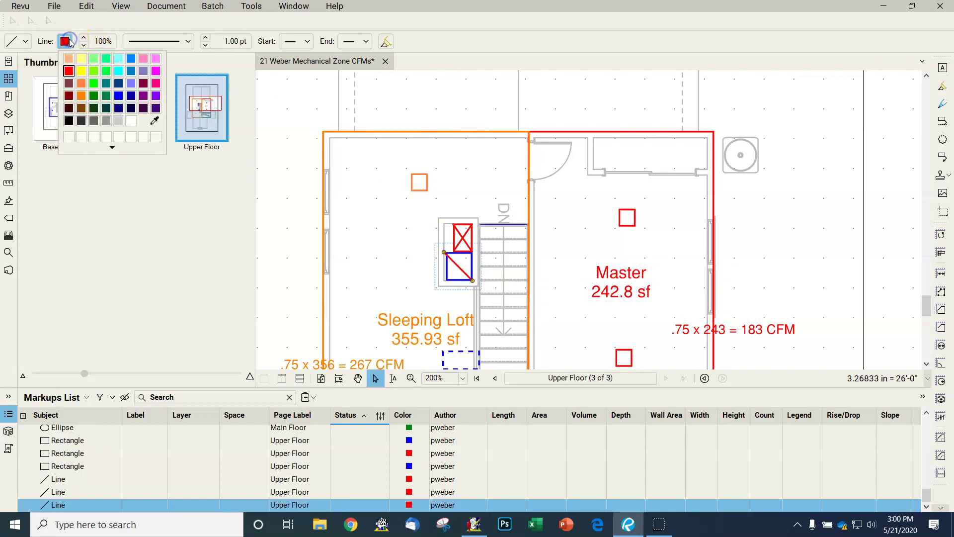
left_click(118, 96)
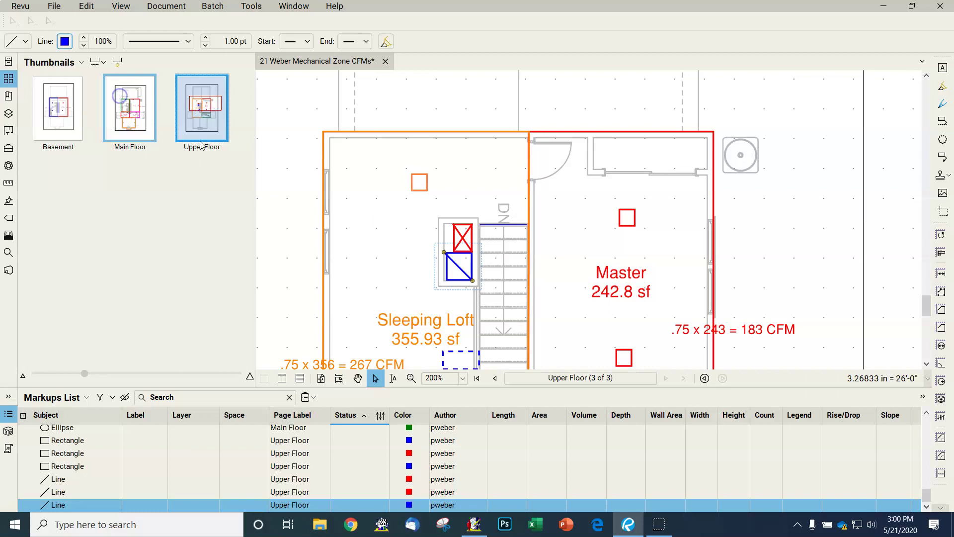
left_click(436, 225)
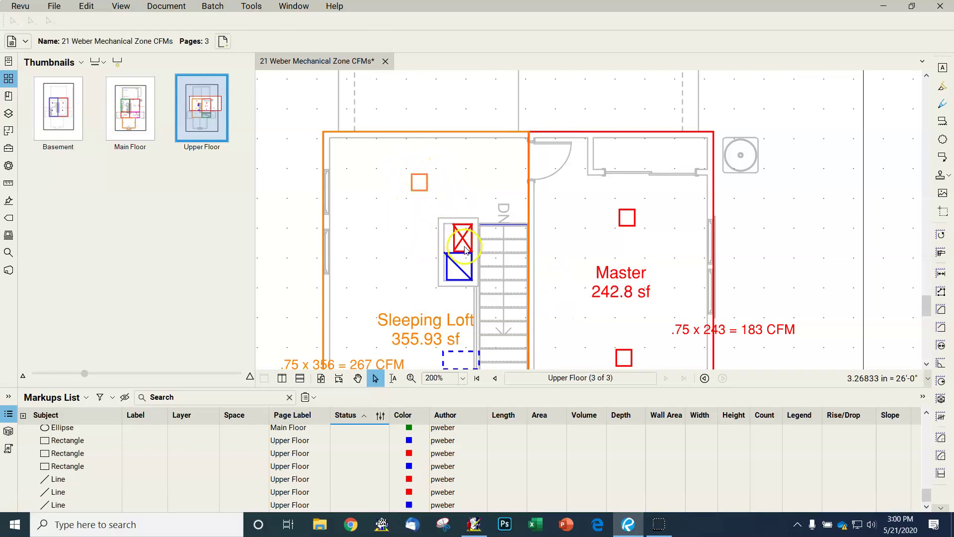
- Draw a vertical line on the Upper Floor from the blue square in the chase to the dashed blue rectangle below
scroll(497, 260, "up", 15)
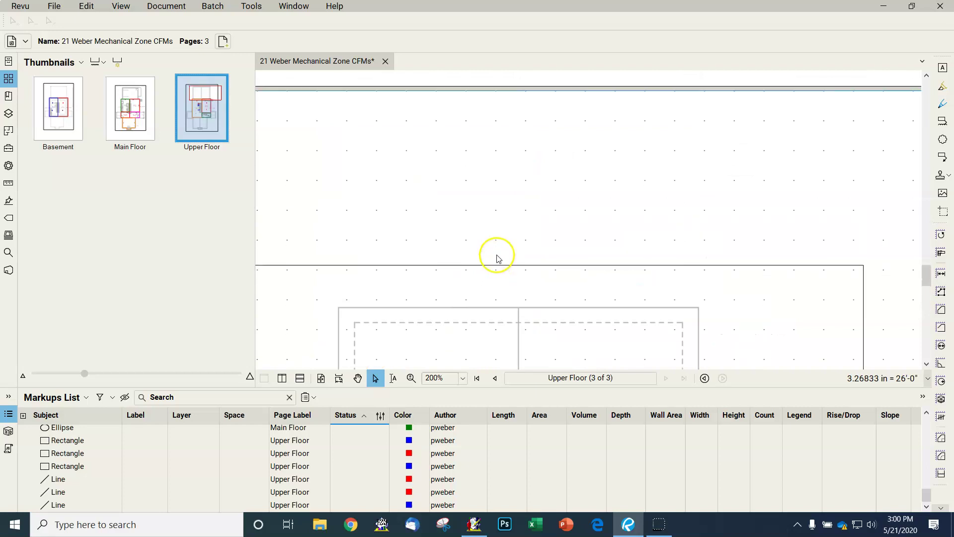
scroll(502, 254, "up", 8)
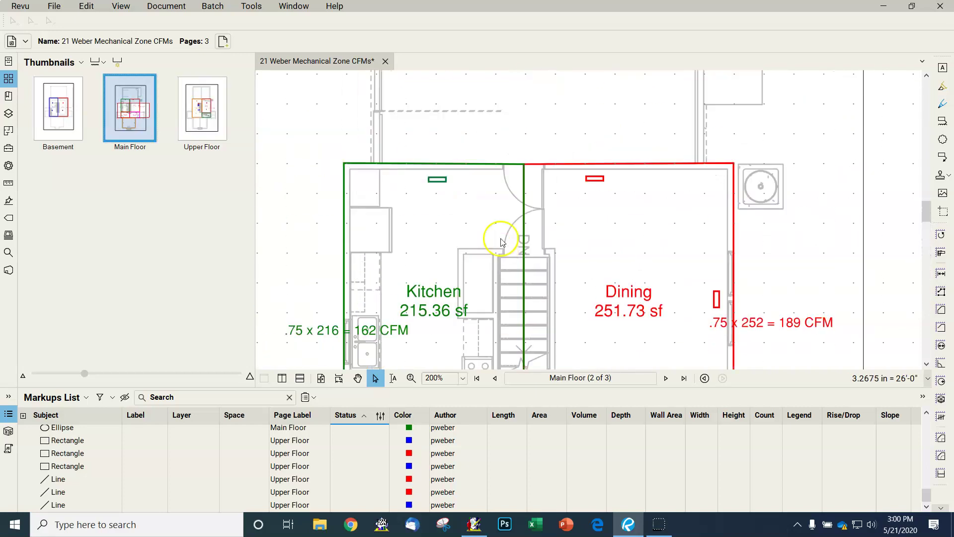
scroll(476, 264, "down", 12)
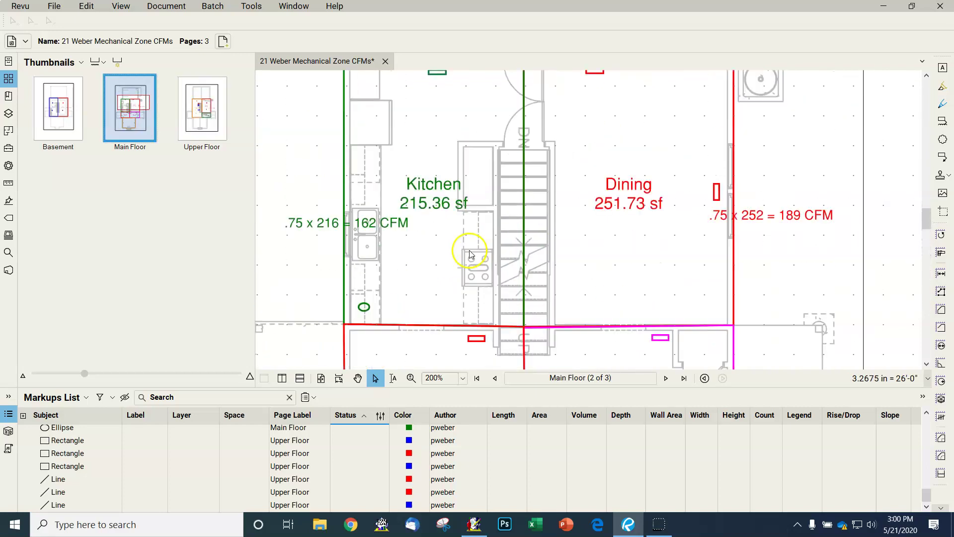
scroll(494, 248, "down", 10)
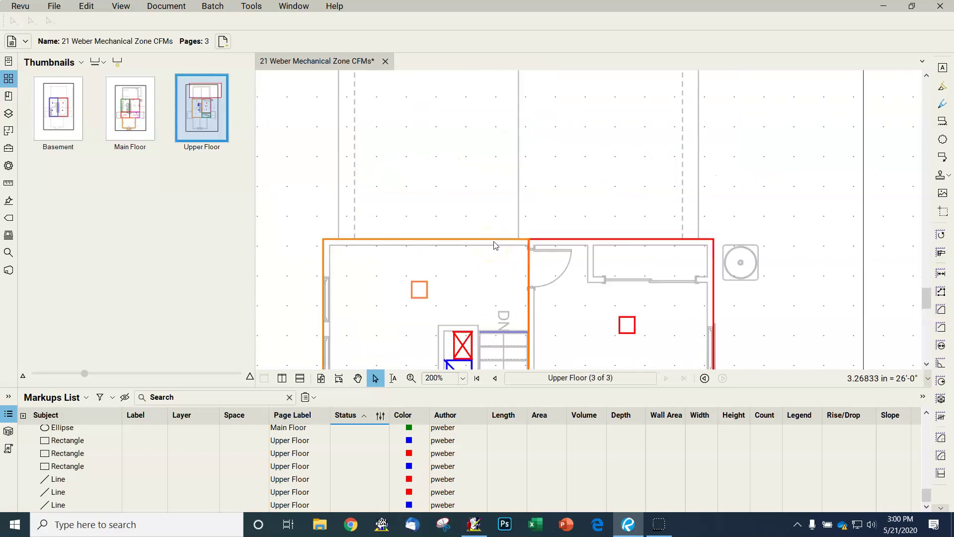
scroll(499, 246, "down", 2)
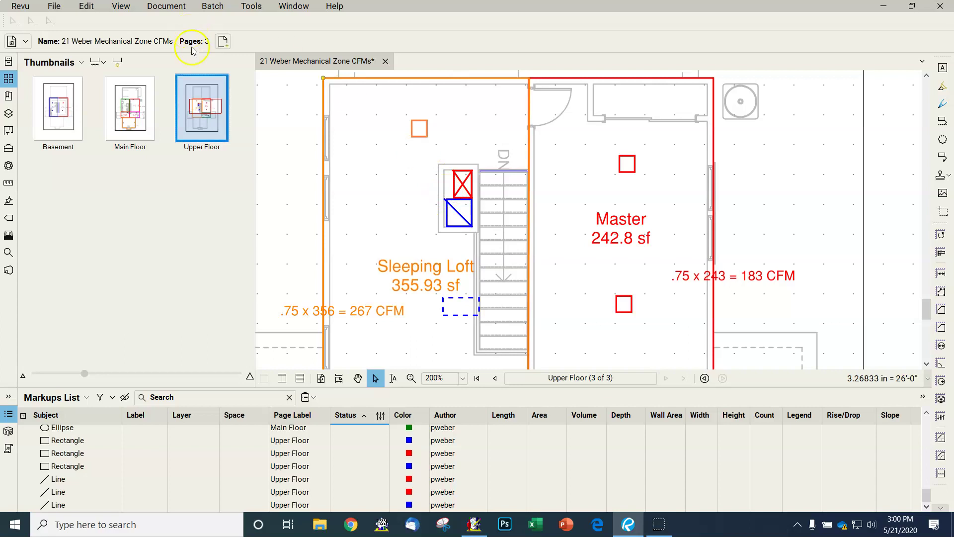
key("l")
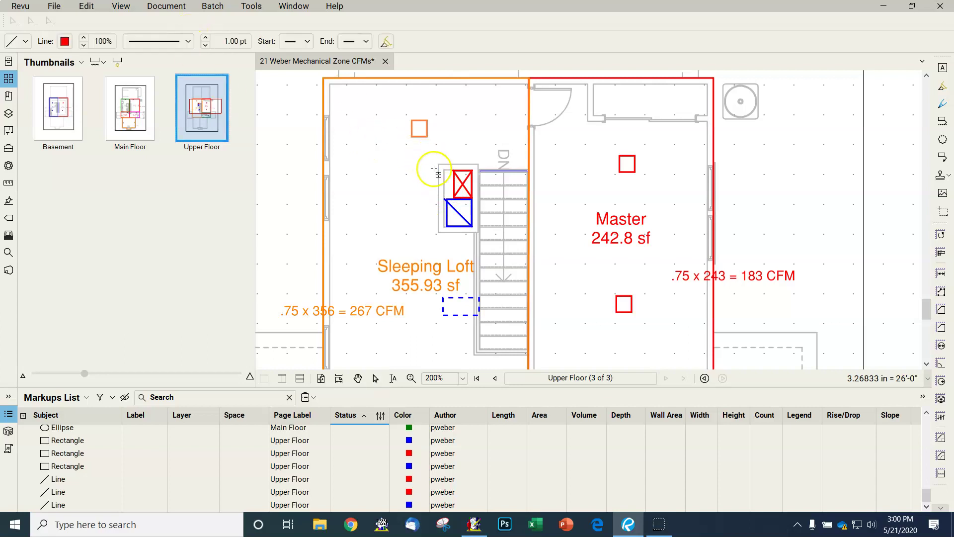
left_click(459, 221)
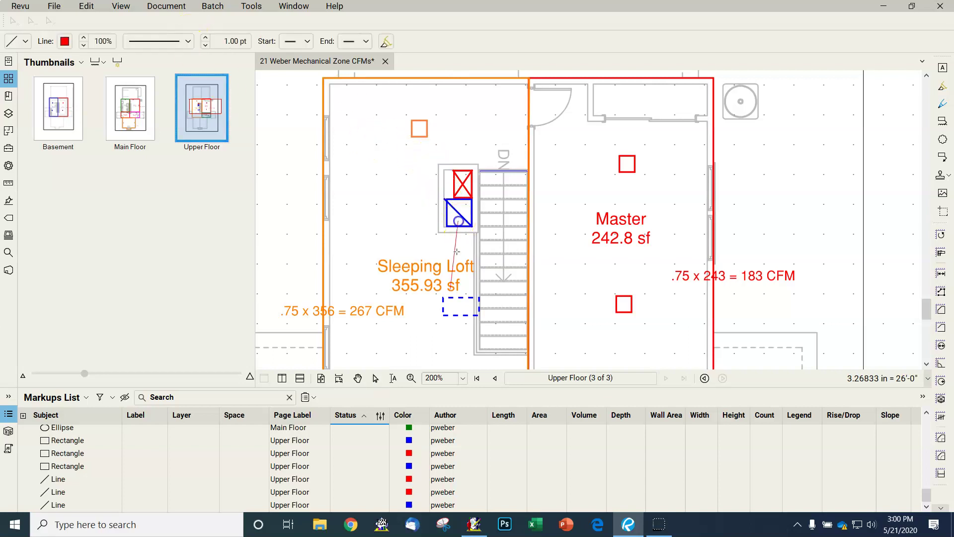
left_click(460, 302)
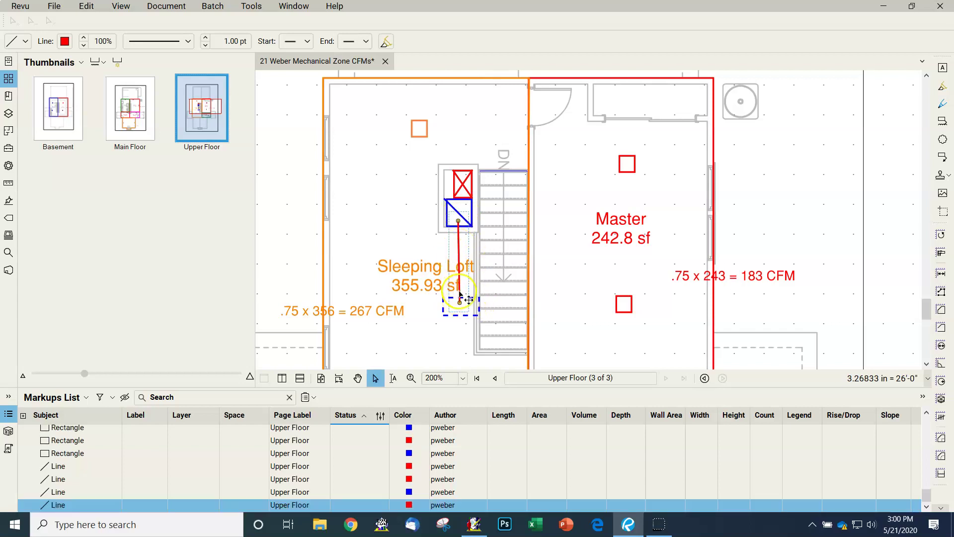
- Colour the line between the chase and the dashed rectangle blue and set its line style to Dashed 2
left_click(64, 42)
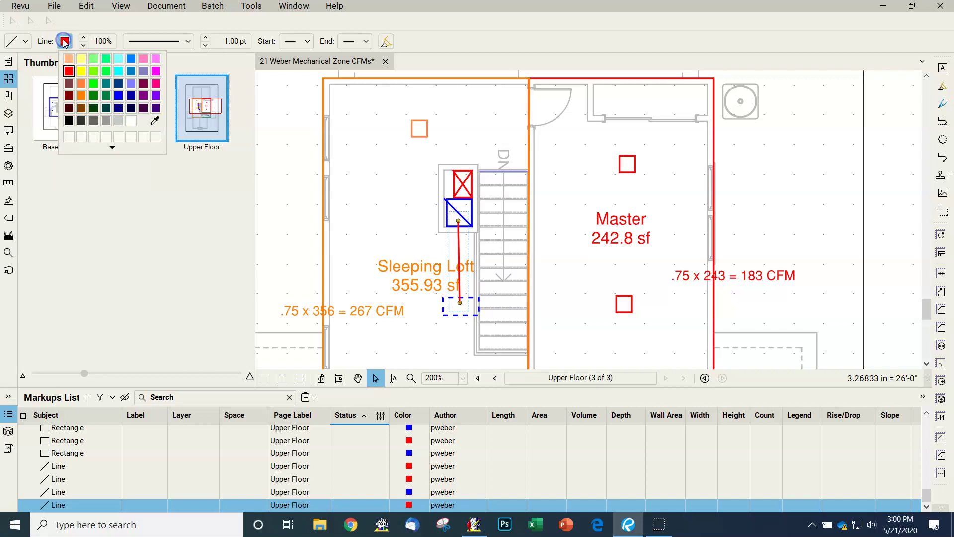
left_click(119, 96)
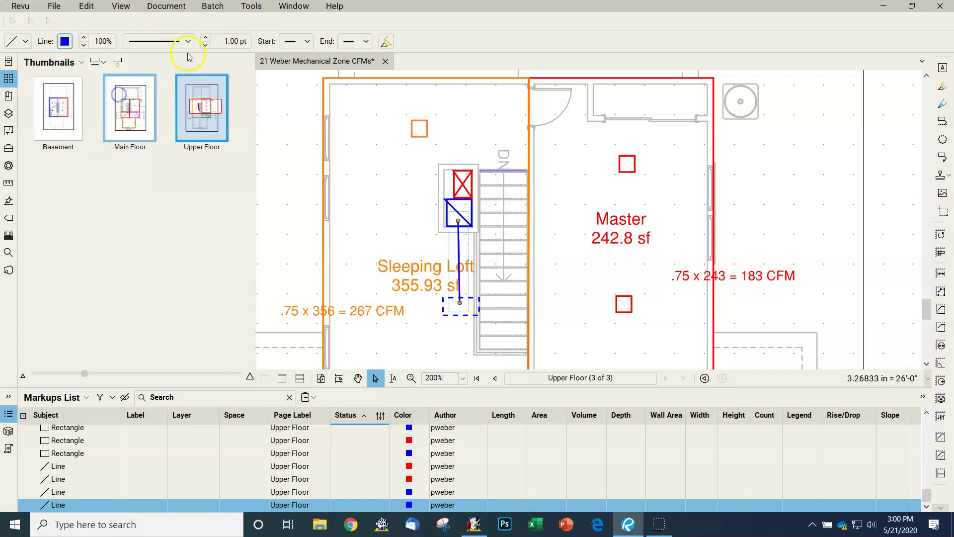
left_click(188, 41)
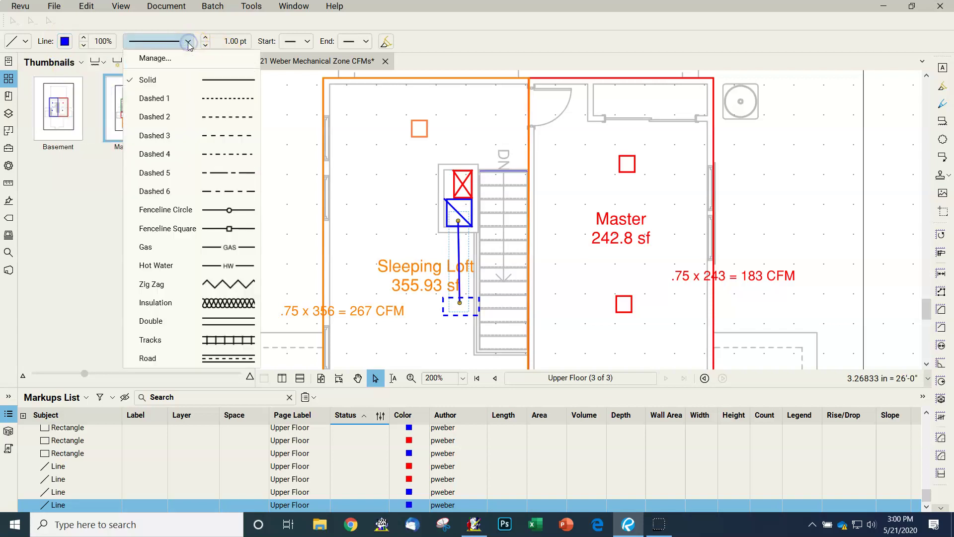
left_click(209, 117)
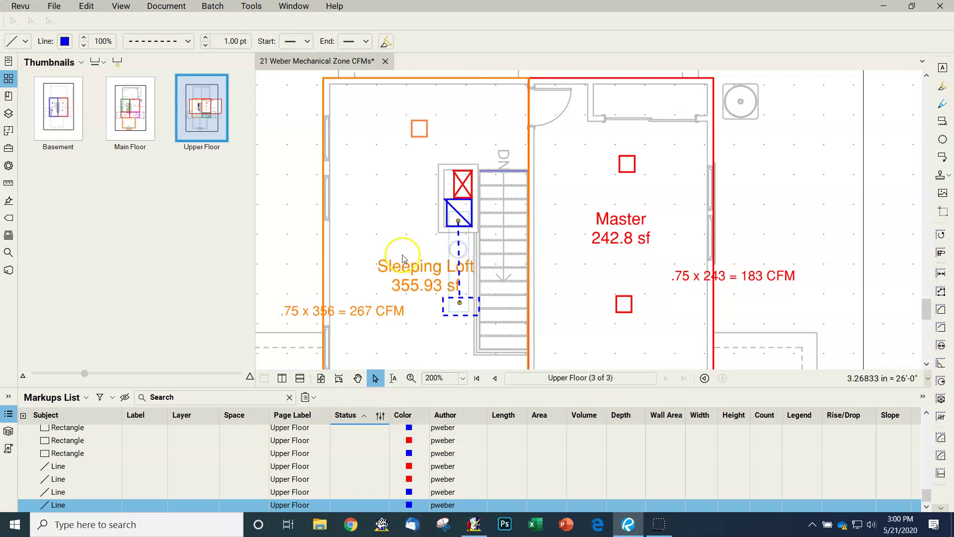
- Copy the upper blue square register from the Basement's Laundry zone and paste it on the Main Floor outside the Kitchen's left wall
scroll(404, 266, "up", 1)
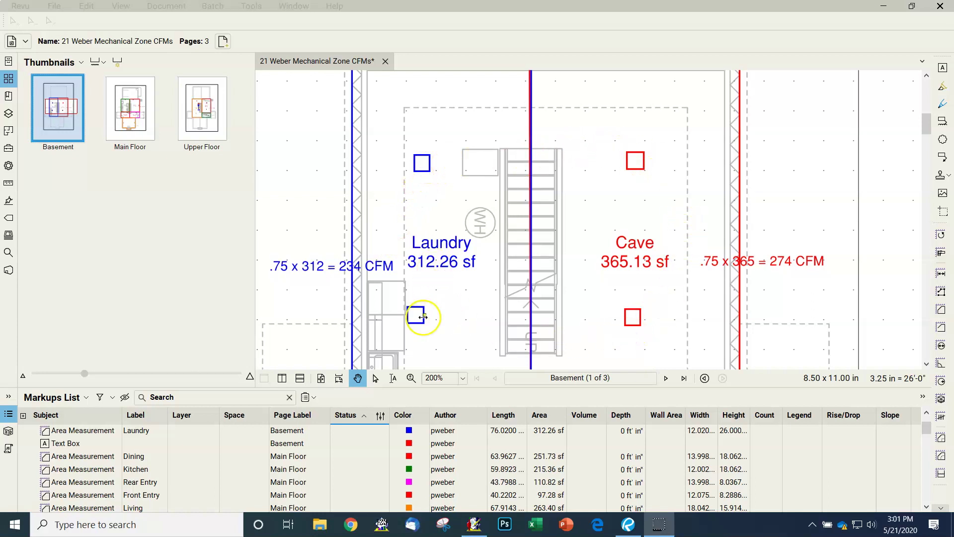
left_click(424, 166)
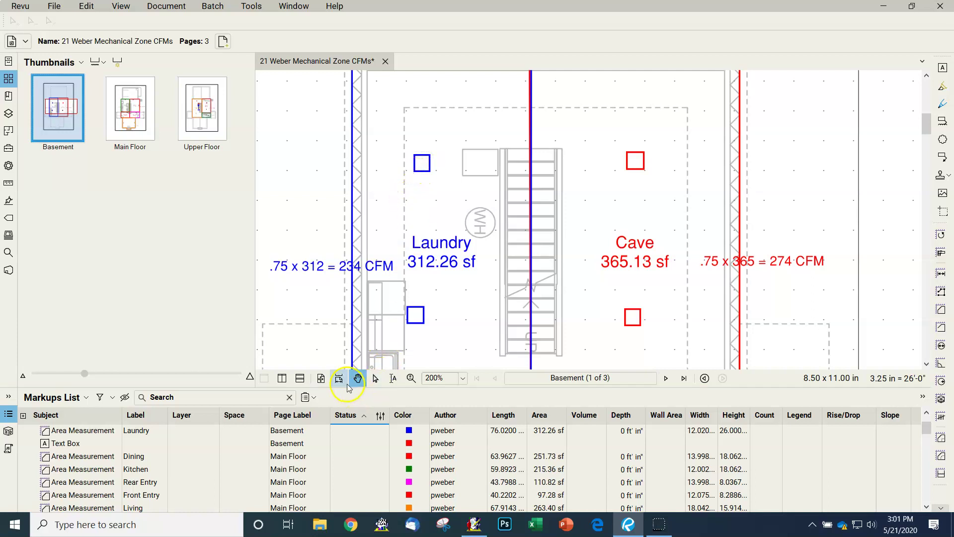
left_click(375, 379)
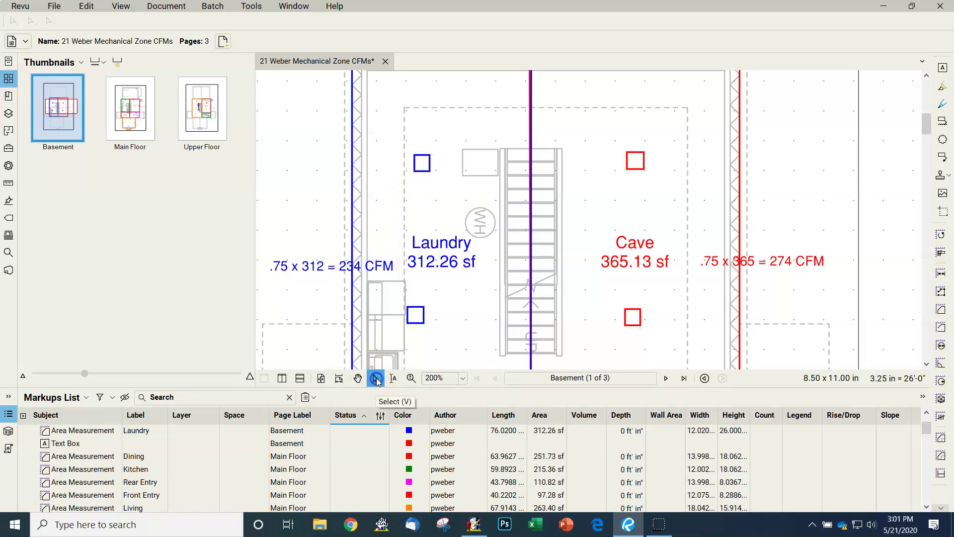
left_click(423, 169)
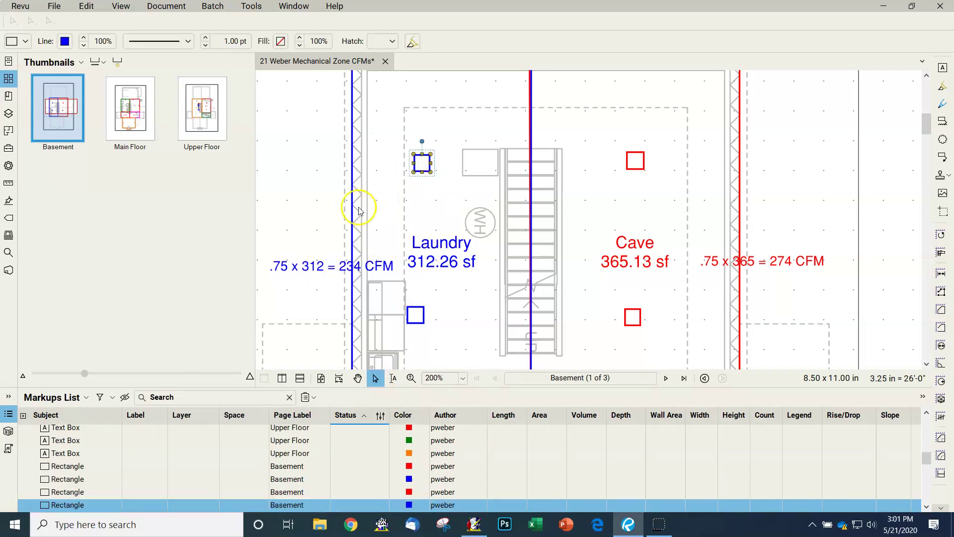
left_click(301, 211)
scroll(465, 192, "down", 15)
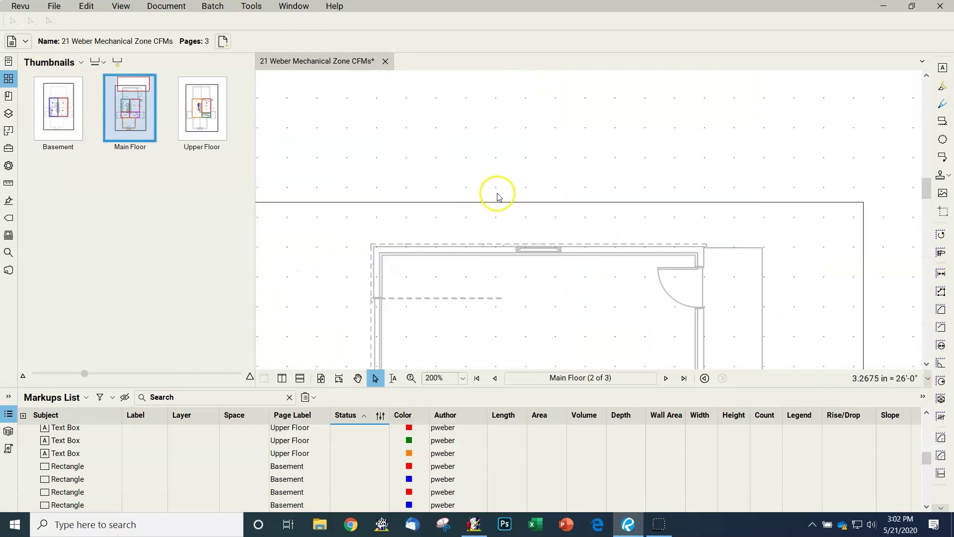
scroll(499, 197, "down", 10)
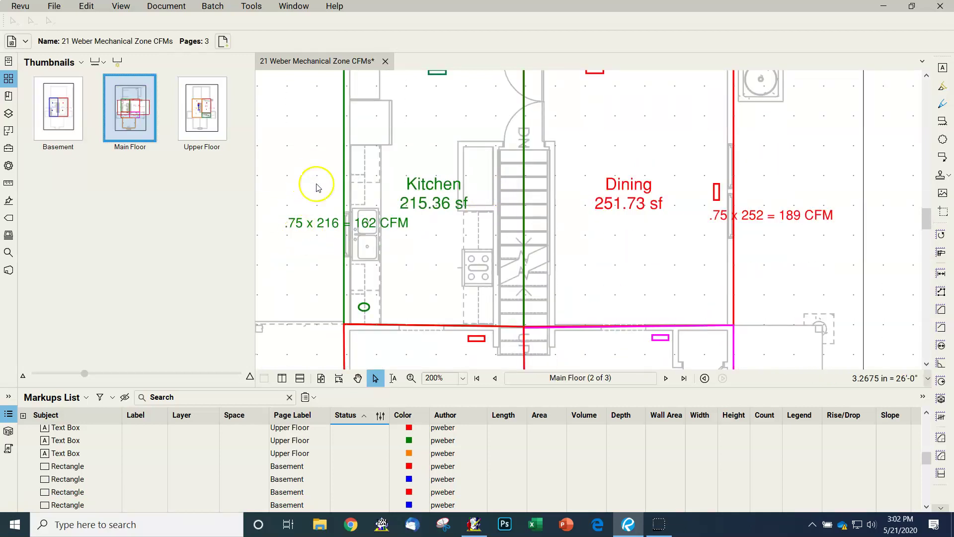
key("ctrl+v")
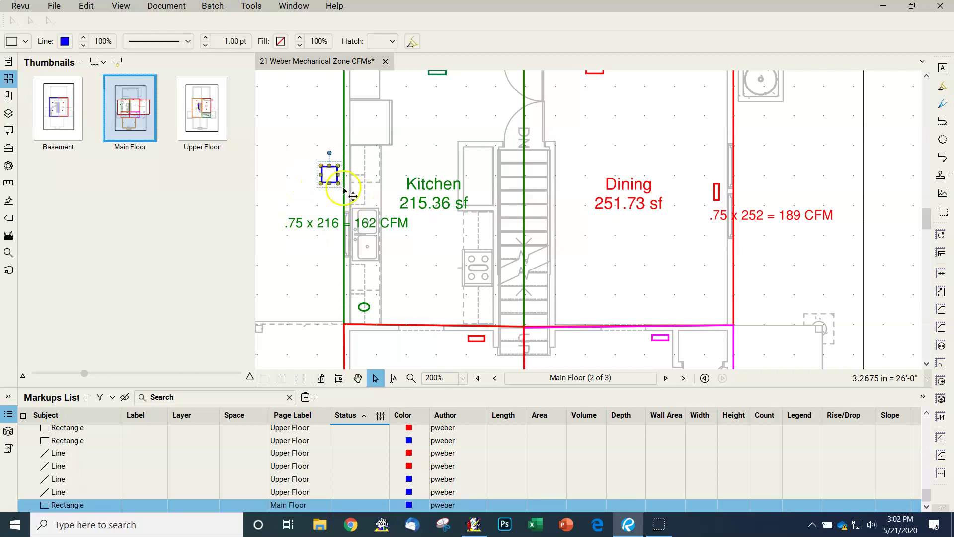
- Move the blue square on the Main Floor from outside the Kitchen into the upper-left area of the Front Entry zone
key("Escape")
left_click(331, 182)
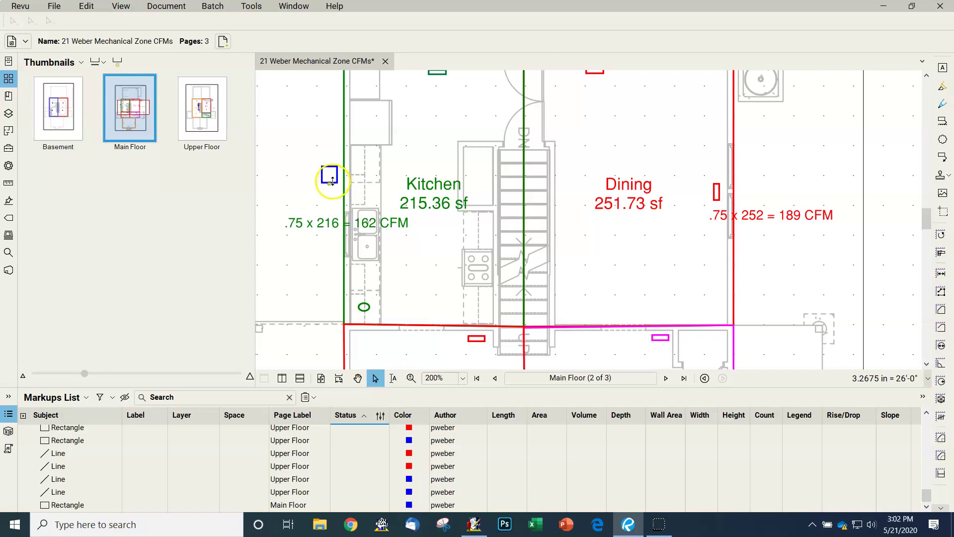
left_click_drag(335, 185, 400, 341)
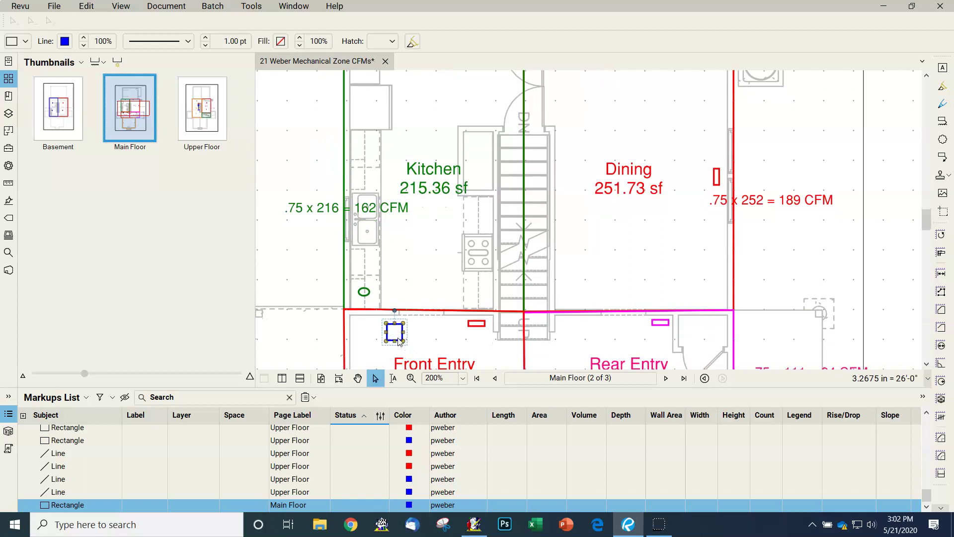
- Set the Front Entry square's line style to Dashed 1 and its line colour to gray
left_click(188, 43)
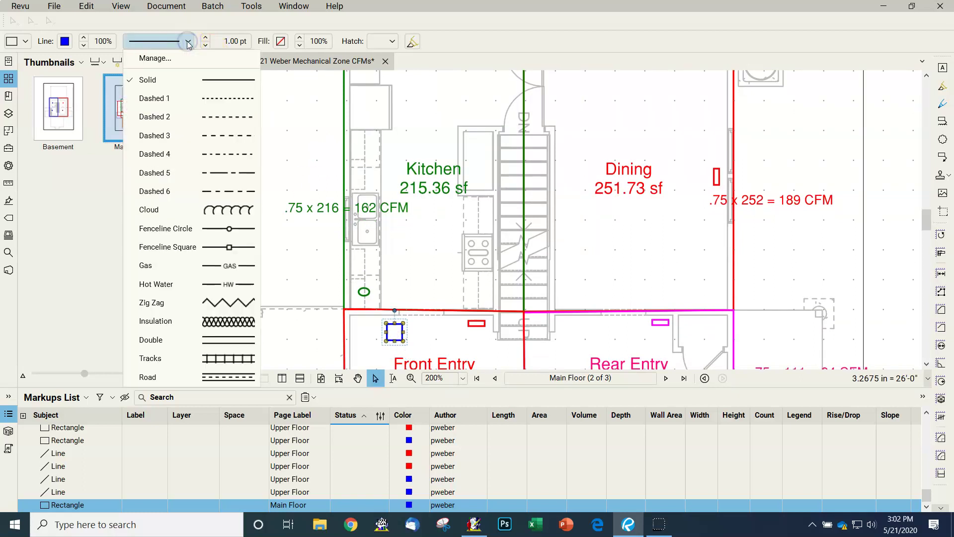
left_click(226, 100)
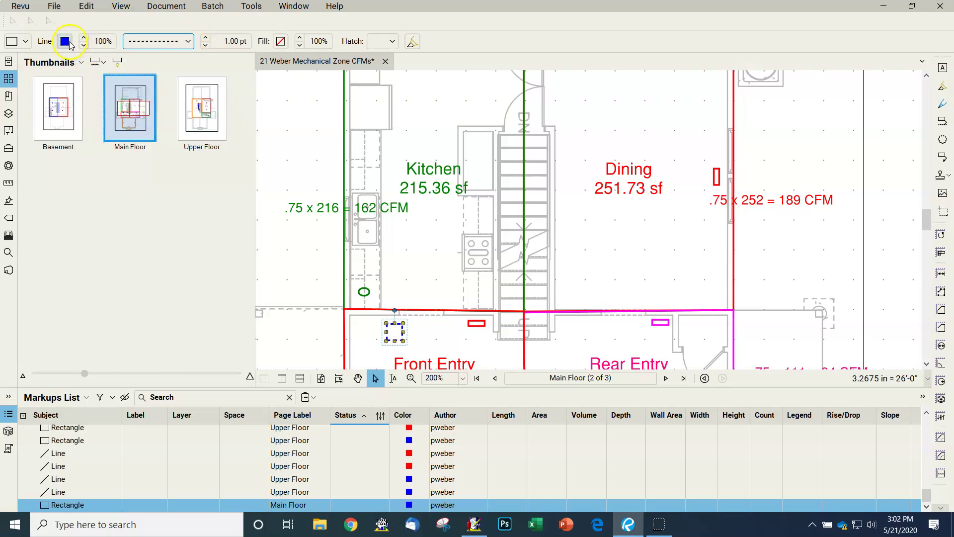
left_click(65, 41)
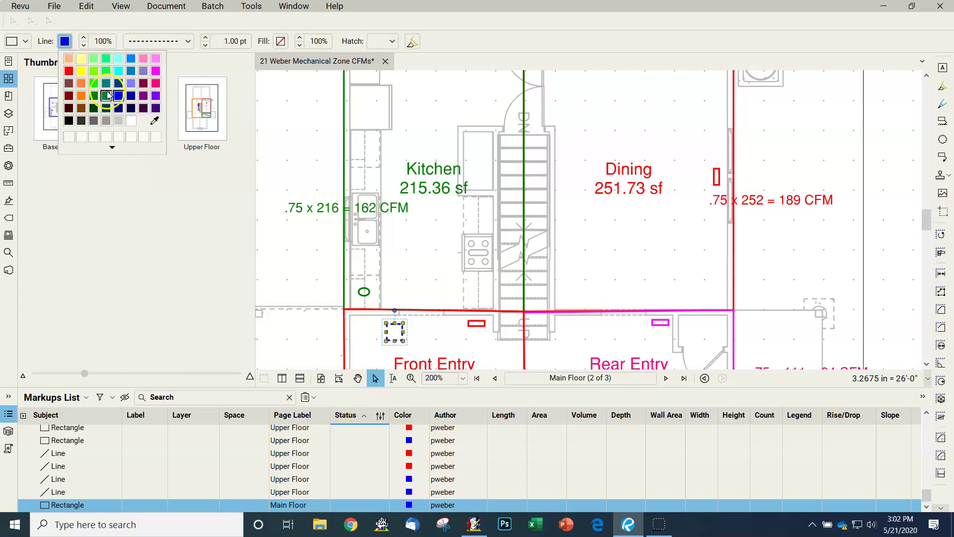
left_click(106, 121)
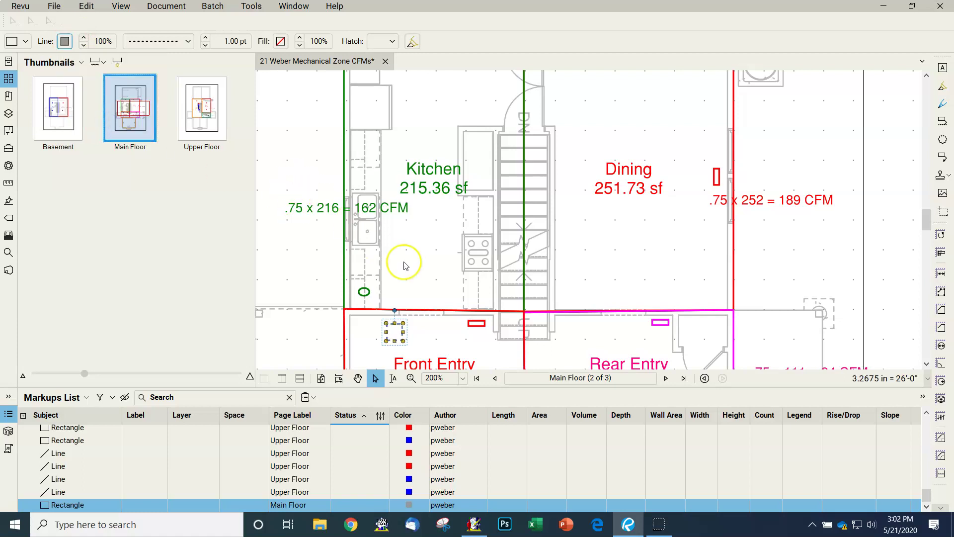
left_click(430, 273)
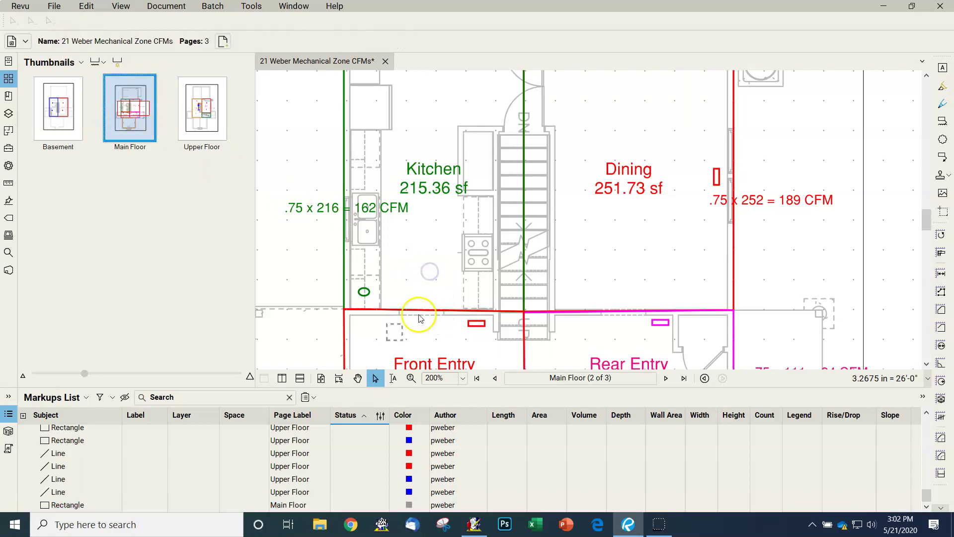
- Move the gray dashed square from the Front Entry to the lower middle of the Dining zone
left_click(402, 342)
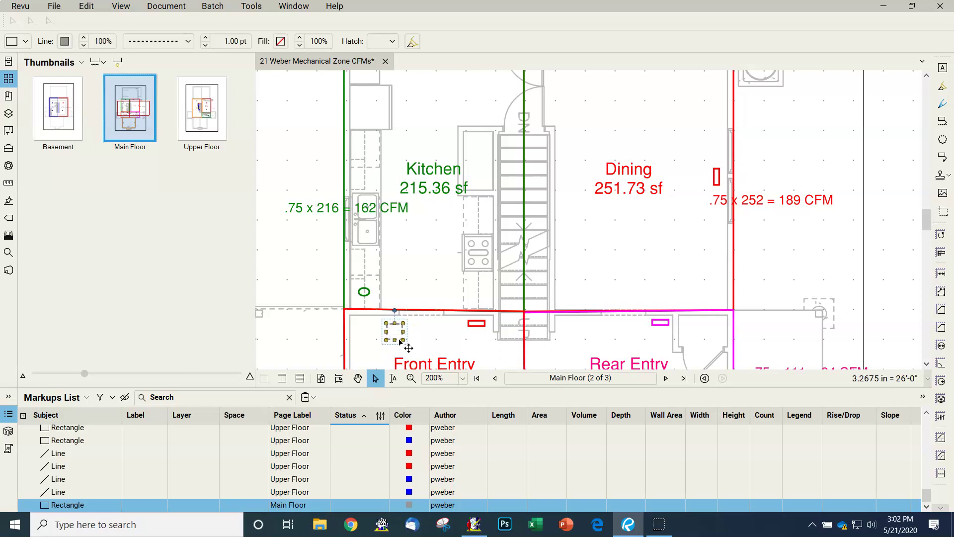
left_click(416, 285)
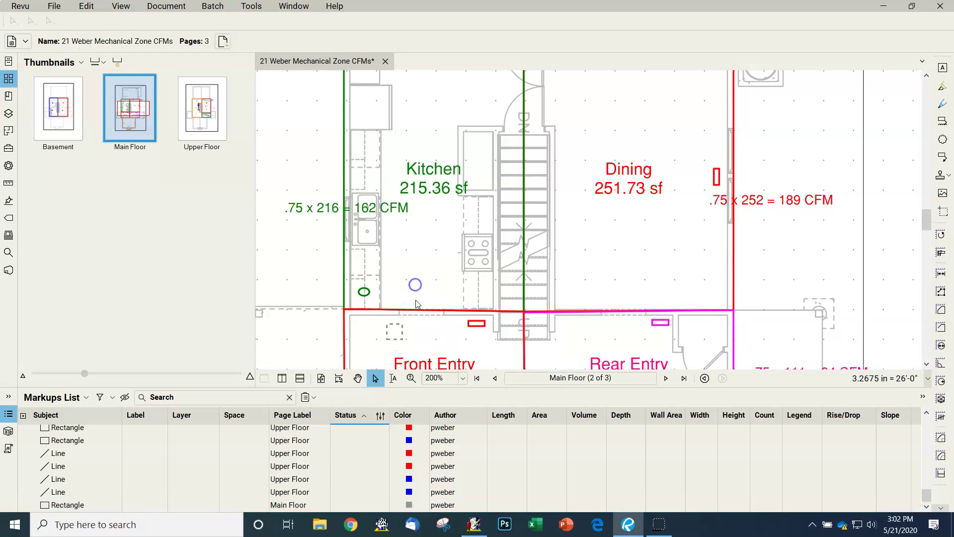
right_click(398, 336)
left_click_drag(399, 342, 629, 300)
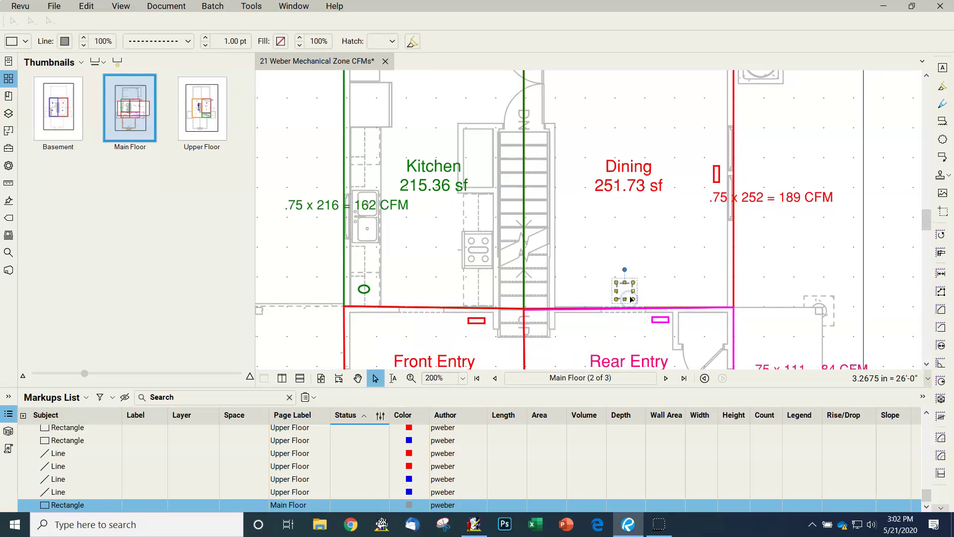
left_click(583, 284)
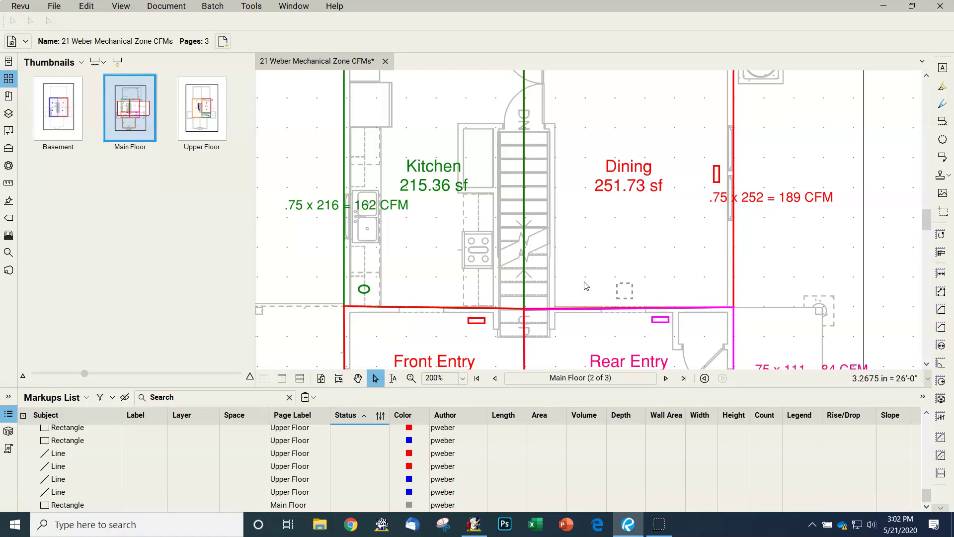
- Copy the gray dashed square in the Dining zone and place the copy in the upper-left area of the Front Entry
left_click(621, 295)
left_click(631, 283)
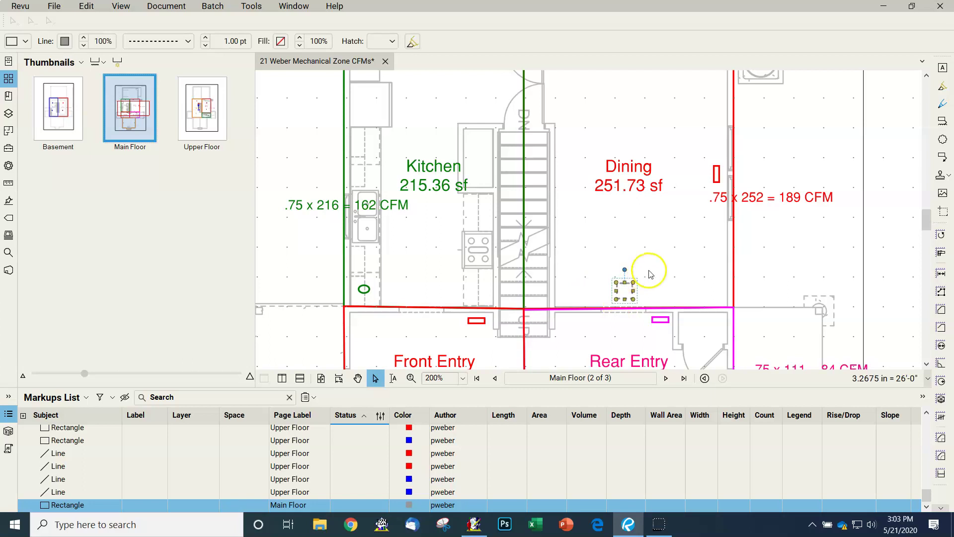
left_click(650, 274)
left_click(582, 294)
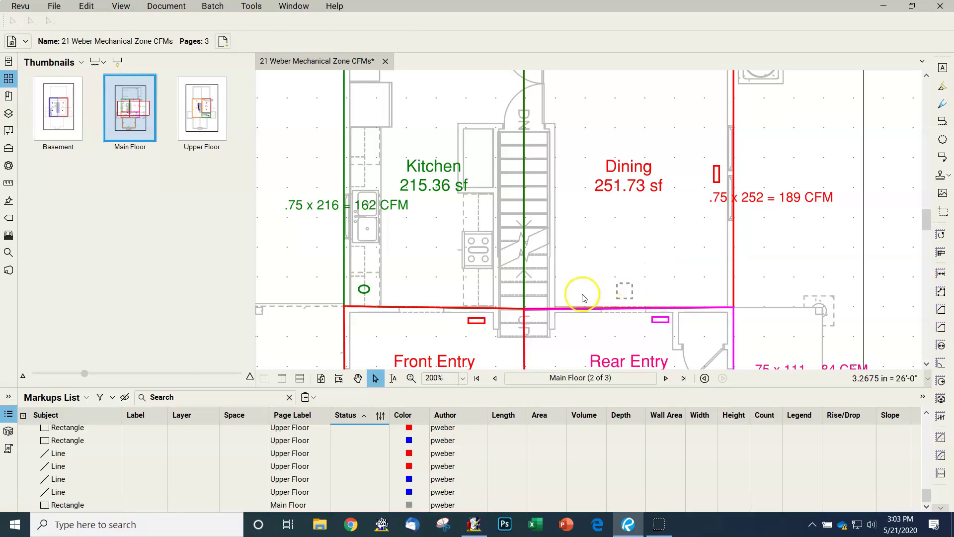
key("ctrl+v")
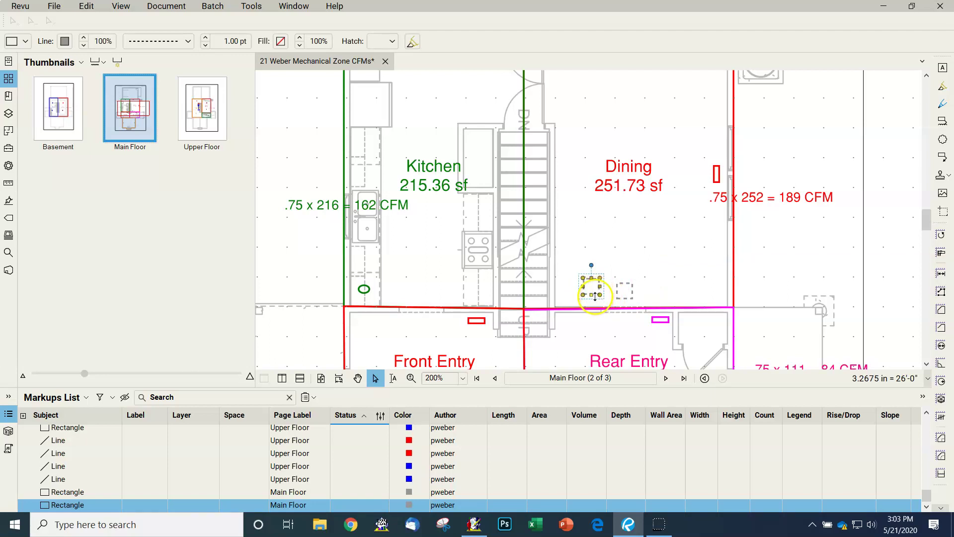
left_click_drag(597, 297, 393, 343)
left_click(592, 245)
- Paste two more gray dashed squares, placing one above the Dining label and one above the Kitchen label
key("ctrl+v")
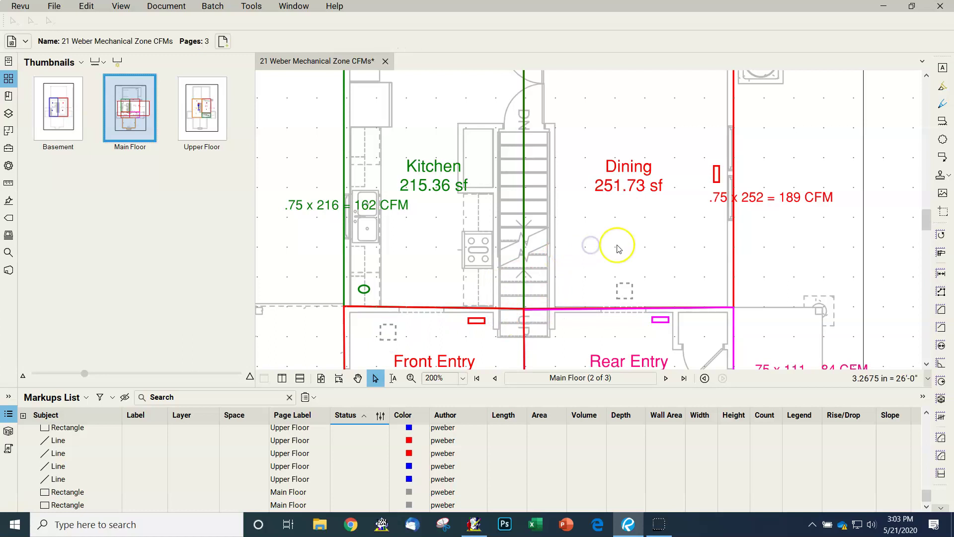
scroll(661, 257, "up", 3)
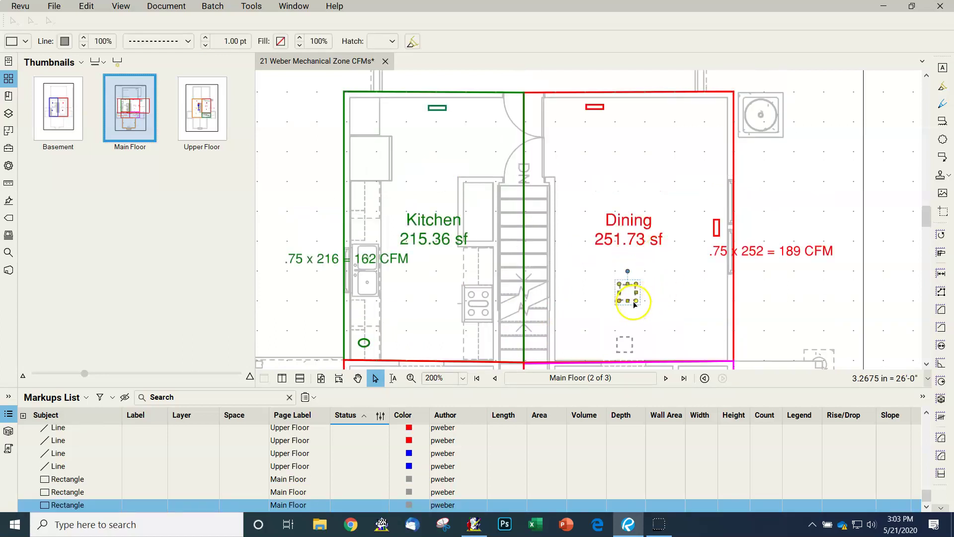
left_click_drag(635, 304, 638, 171)
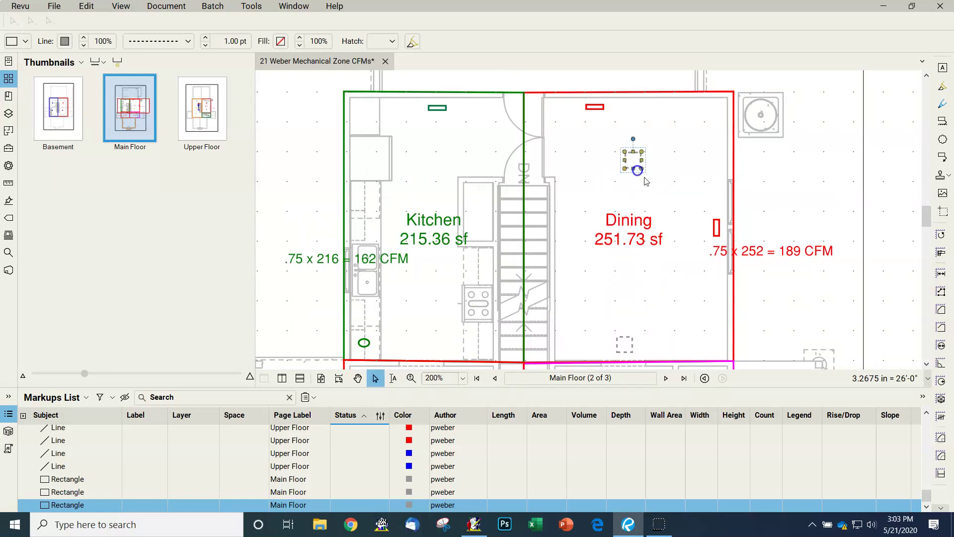
left_click(666, 188)
key("ctrl+v")
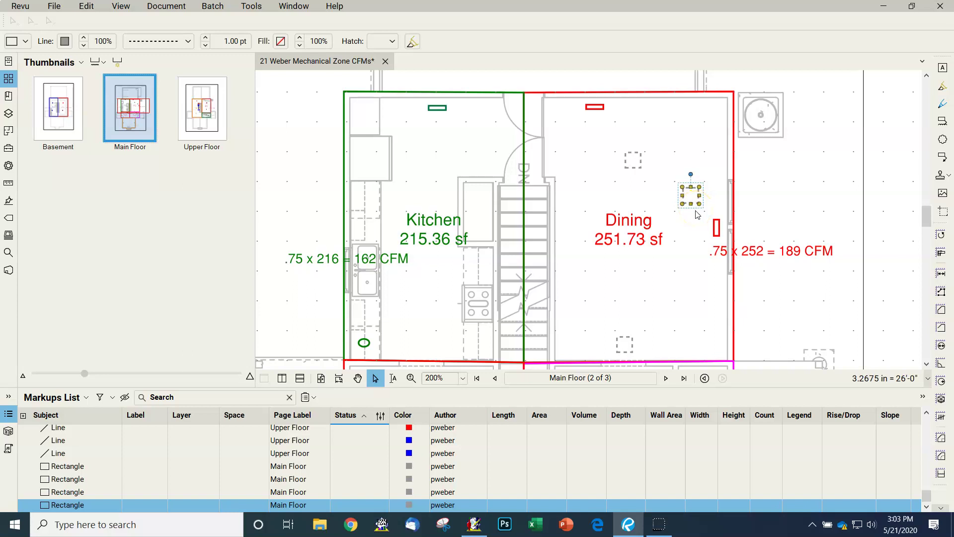
left_click_drag(697, 205, 423, 160)
- Compare the Basement's supply register positions with the gray dashed squares on the Main Floor
scroll(532, 221, "up", 5)
scroll(532, 221, "up", 10)
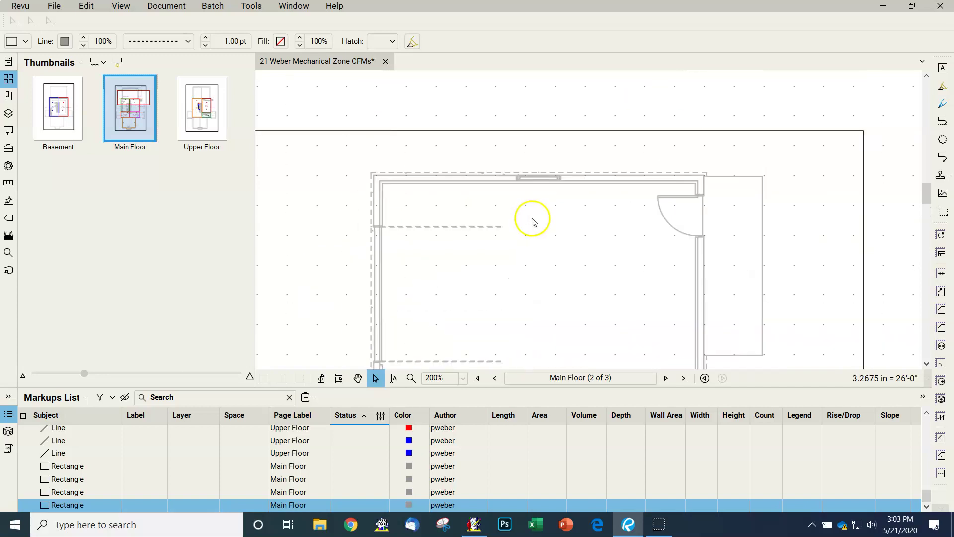
scroll(548, 215, "up", 8)
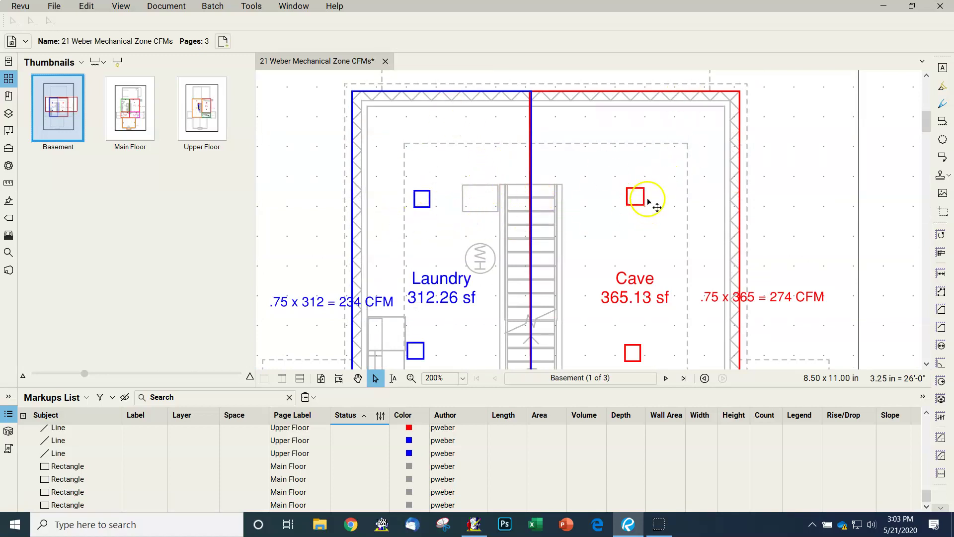
scroll(616, 194, "down", 2)
scroll(616, 194, "down", 15)
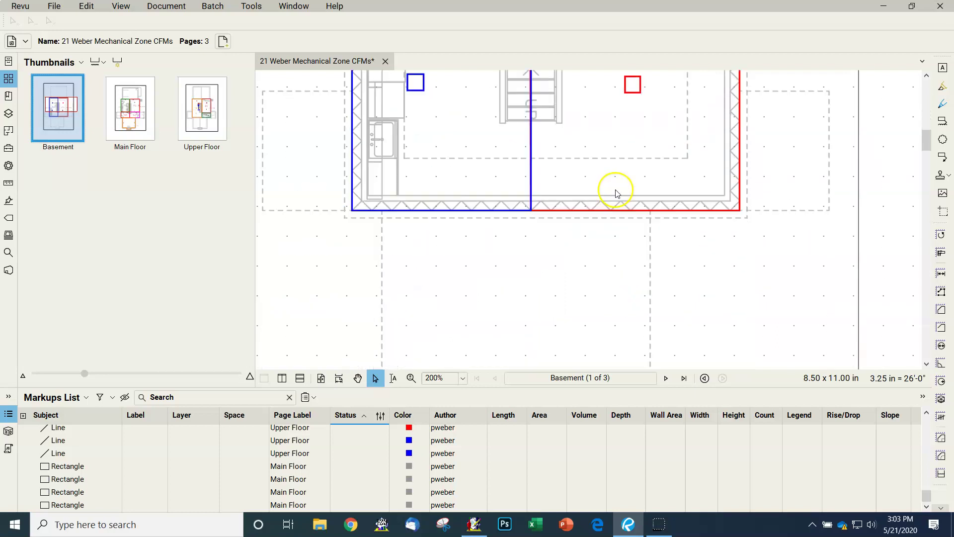
scroll(631, 191, "down", 10)
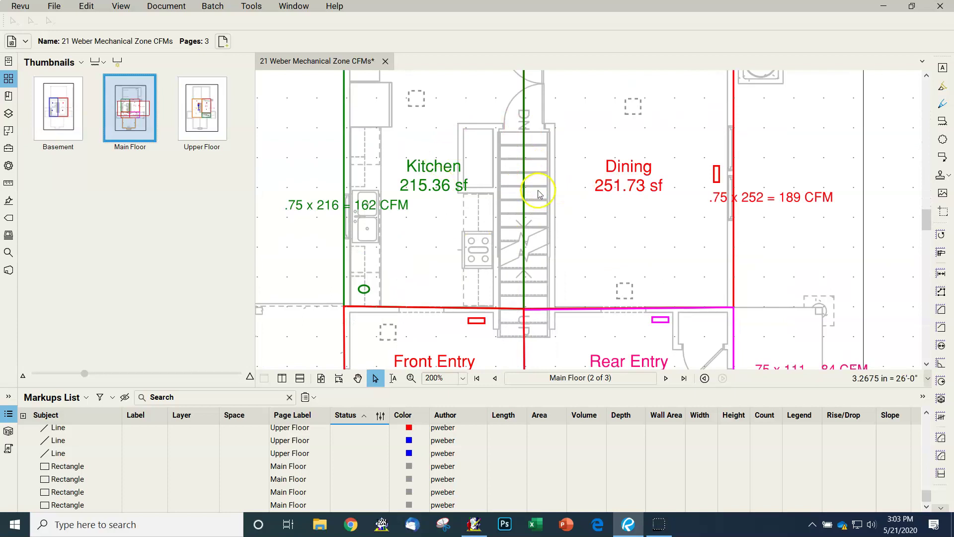
scroll(607, 267, "down", 2)
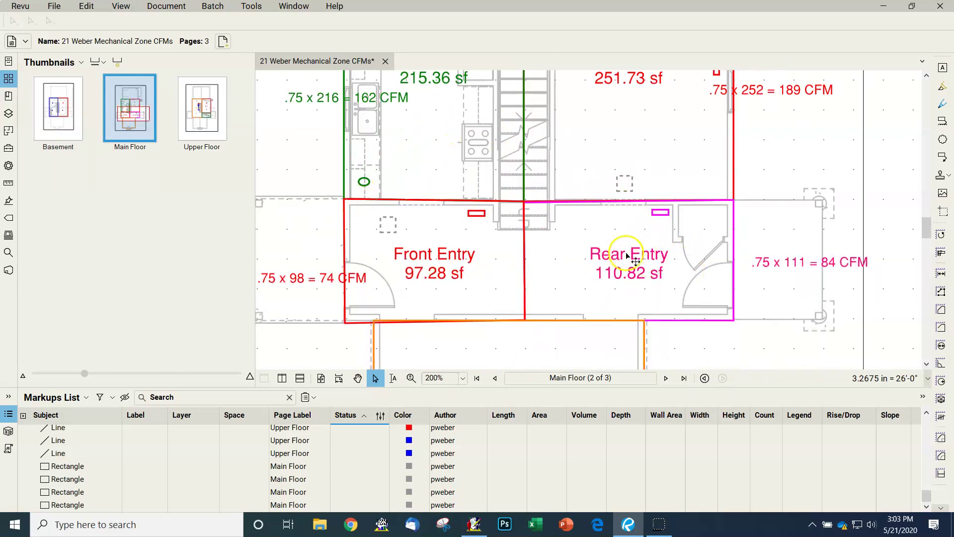
scroll(618, 252, "down", 3)
scroll(550, 264, "up", 5)
scroll(502, 199, "up", 4)
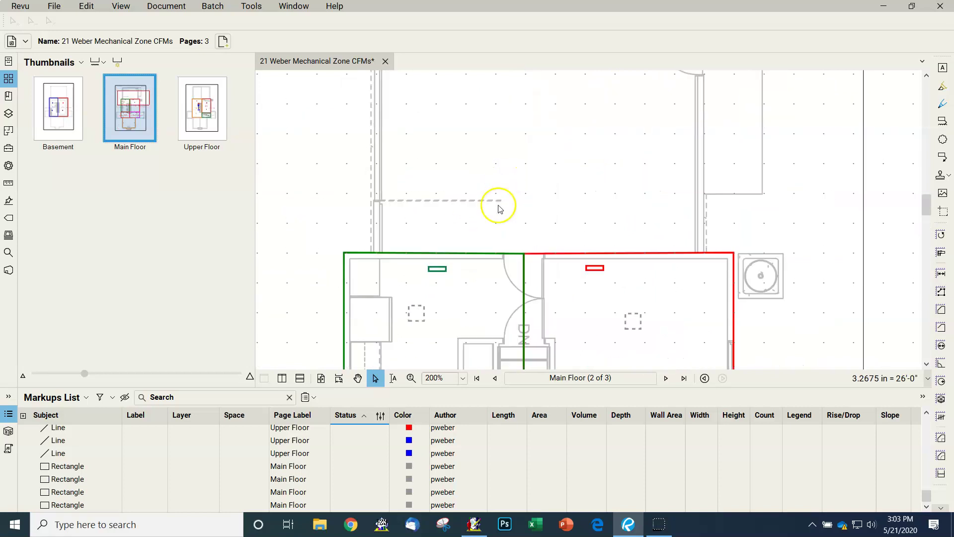
- Copy a red diagonal line from the Upper Floor chase and place it in the Main Floor chase beside the stairs
scroll(497, 208, "down", 3)
scroll(560, 213, "down", 10)
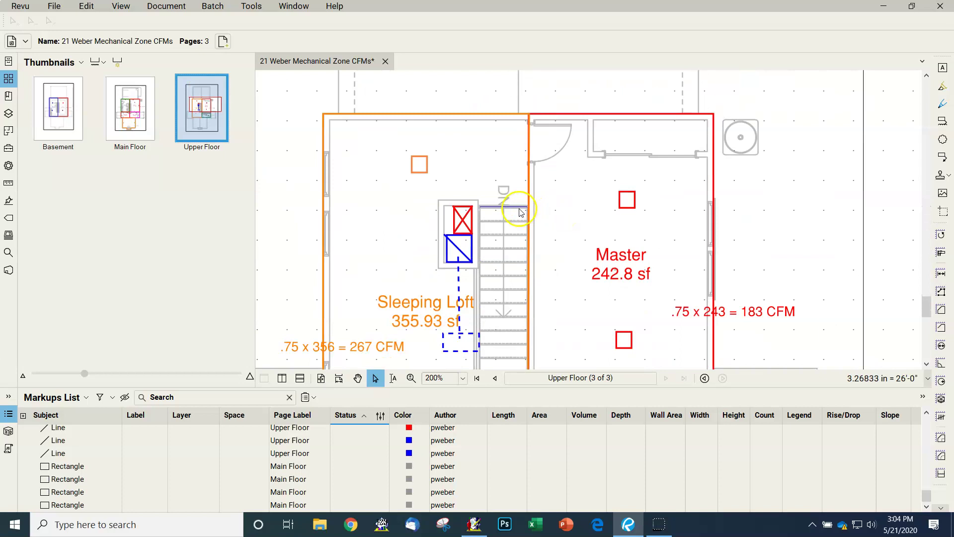
left_click(472, 228)
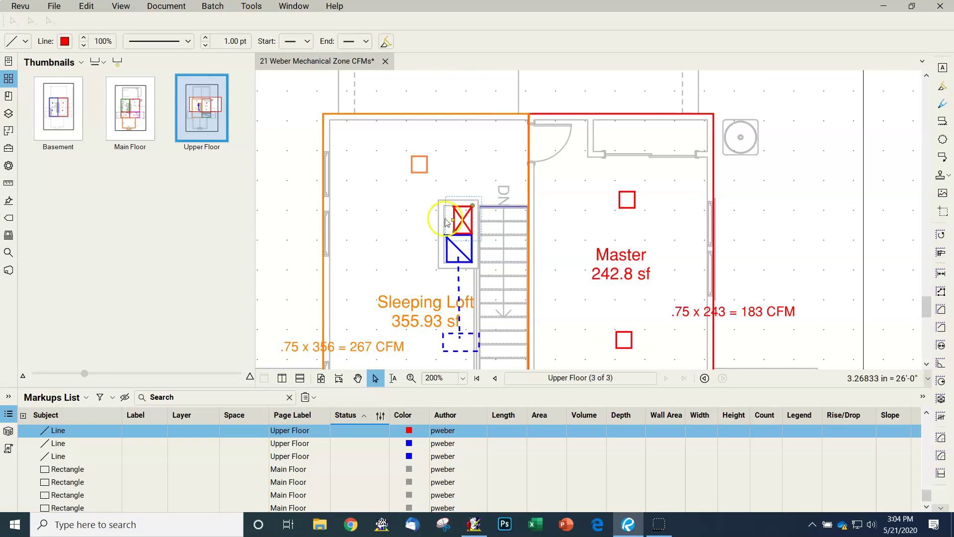
left_click(423, 216)
scroll(444, 216, "up", 8)
scroll(455, 211, "up", 6)
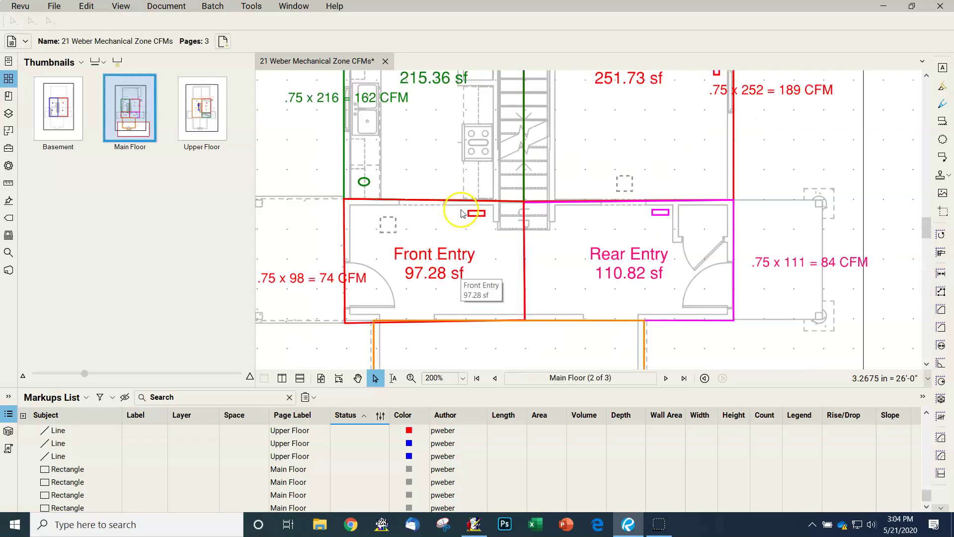
scroll(465, 208, "down", 2)
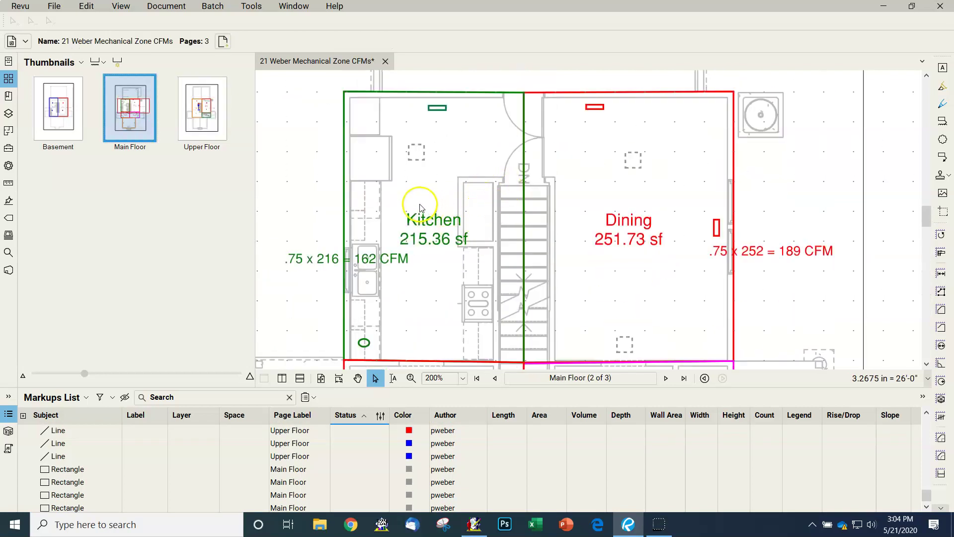
key("ctrl+v")
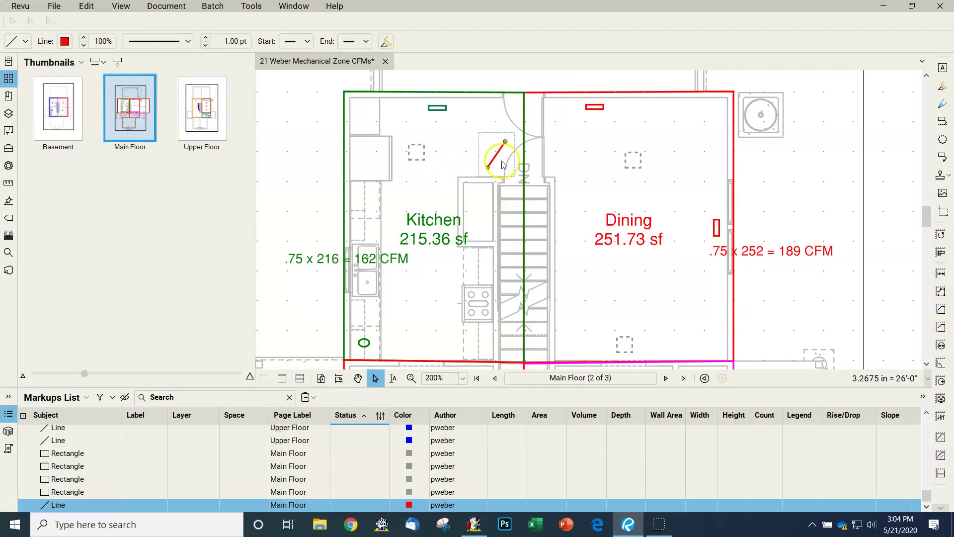
left_click_drag(499, 148, 483, 196)
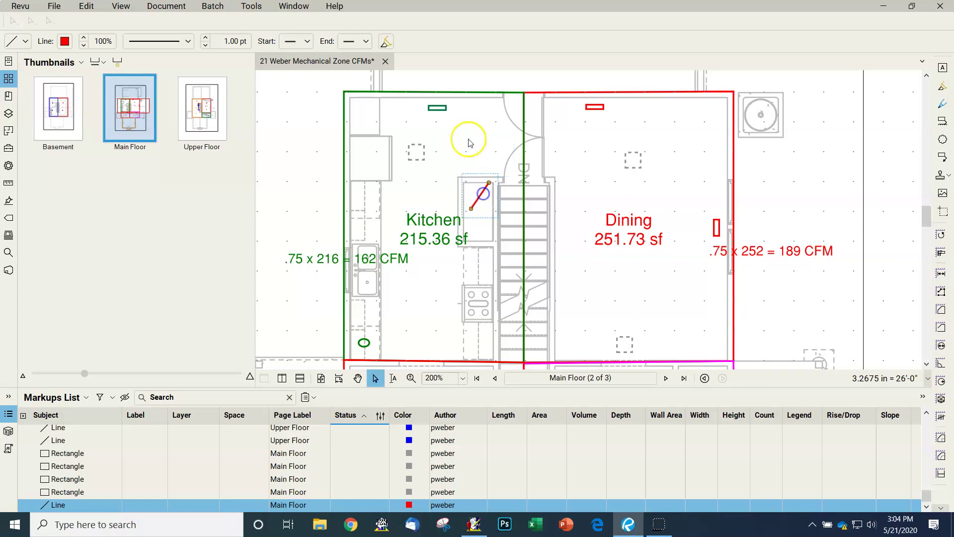
left_click(464, 137)
- Copy the Dining zone's upper red register into the Main Floor chase and reshape it into a square around the diagonal line
left_click(595, 107)
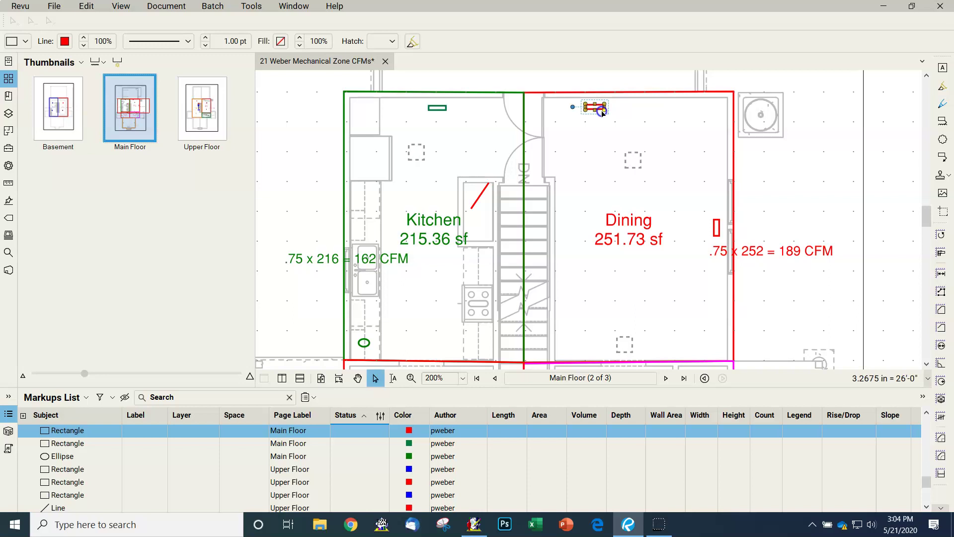
left_click(620, 133)
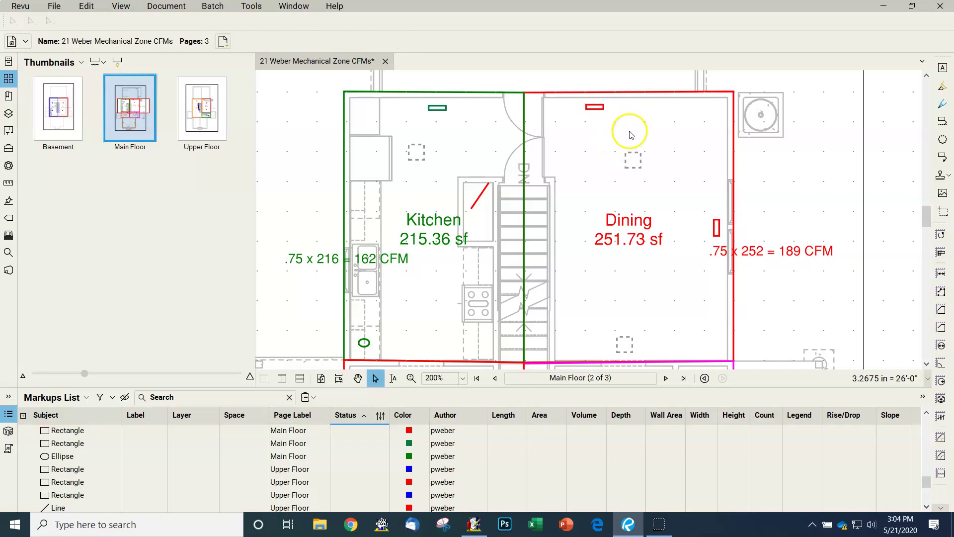
key("ctrl+v")
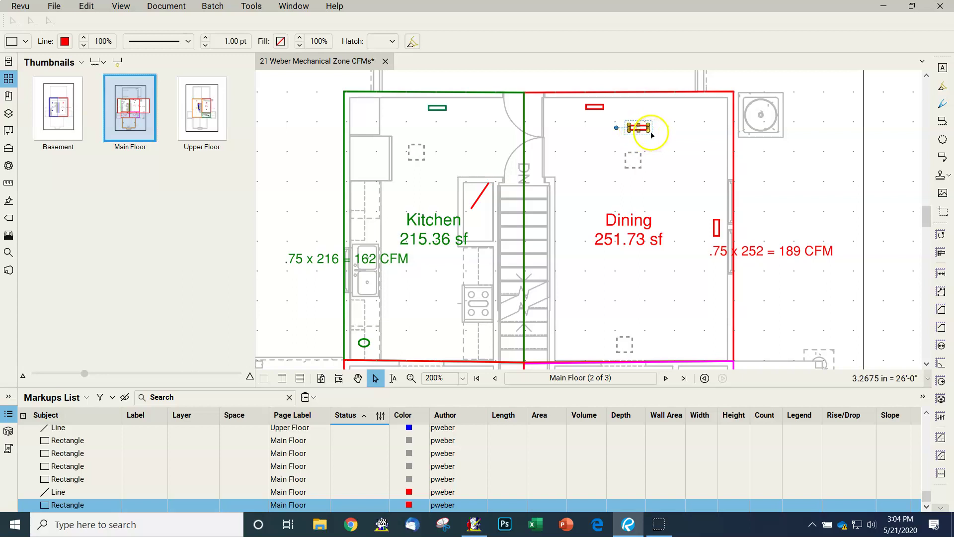
left_click_drag(657, 147, 492, 184)
- Copy the red diagonal line in the Main Floor chase and flip the copy to cross it, forming an X inside the red square
left_click(476, 209)
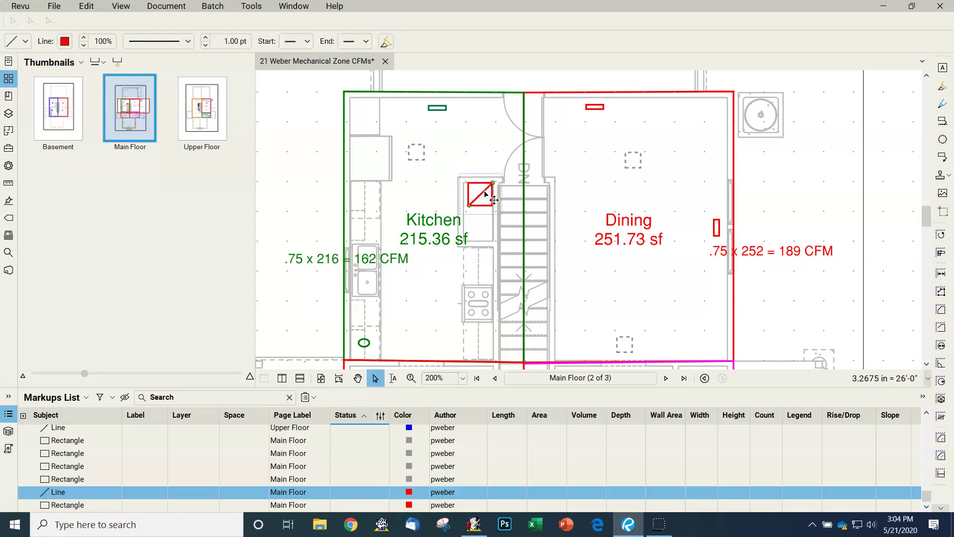
key("ctrl+v")
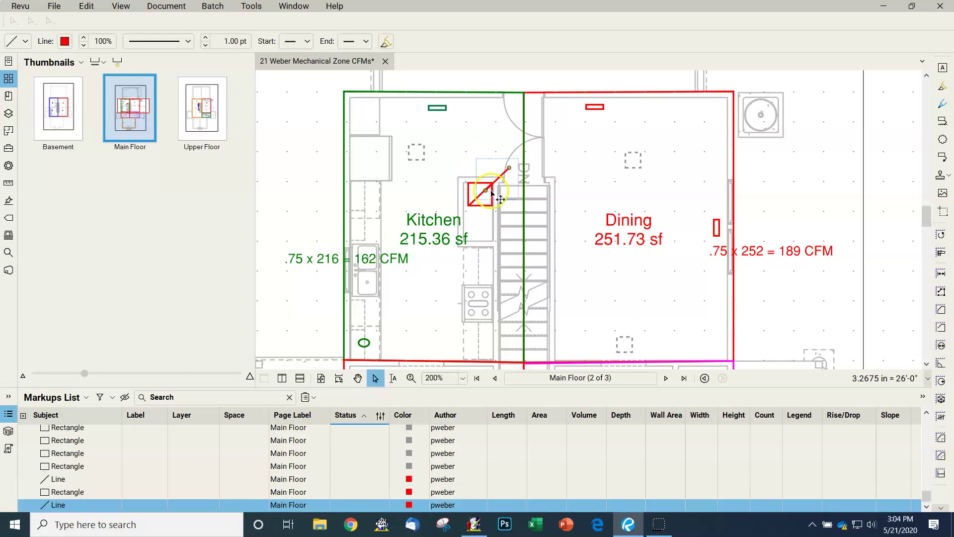
left_click_drag(508, 168, 470, 184)
key("l")
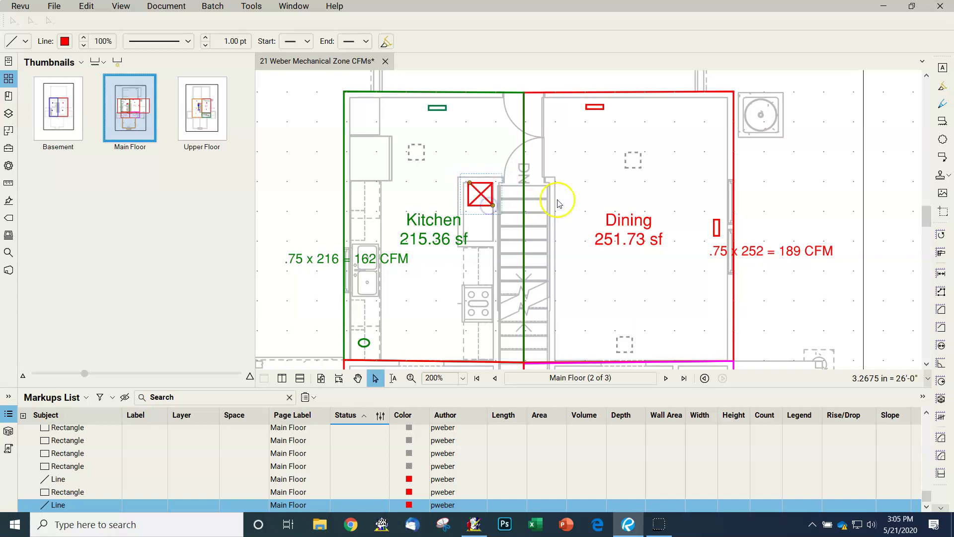
key("Escape")
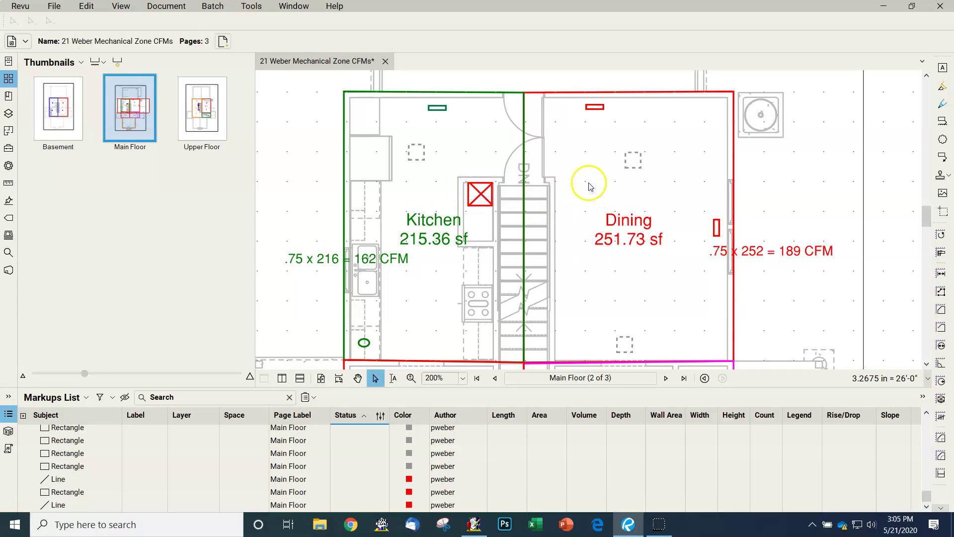
scroll(528, 153, "down", 3)
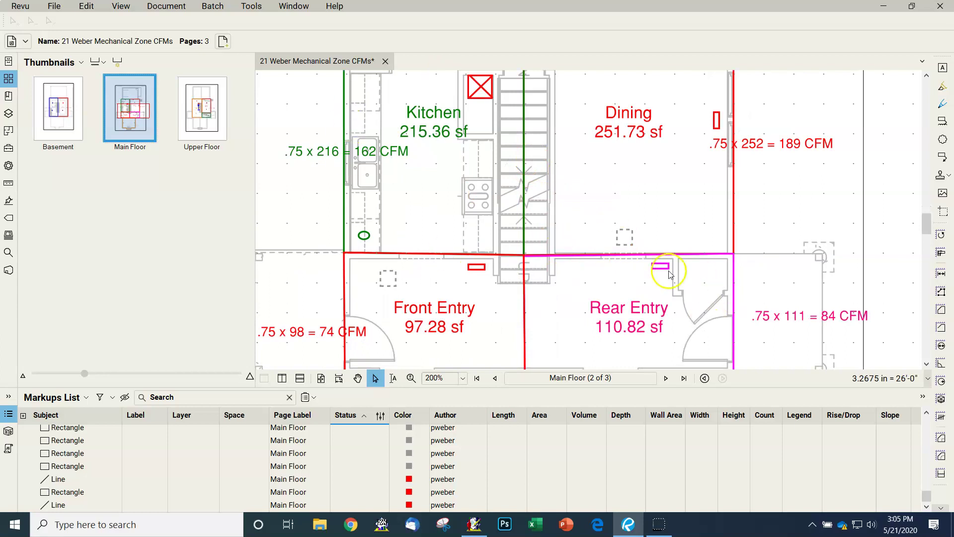
scroll(629, 259, "up", 2)
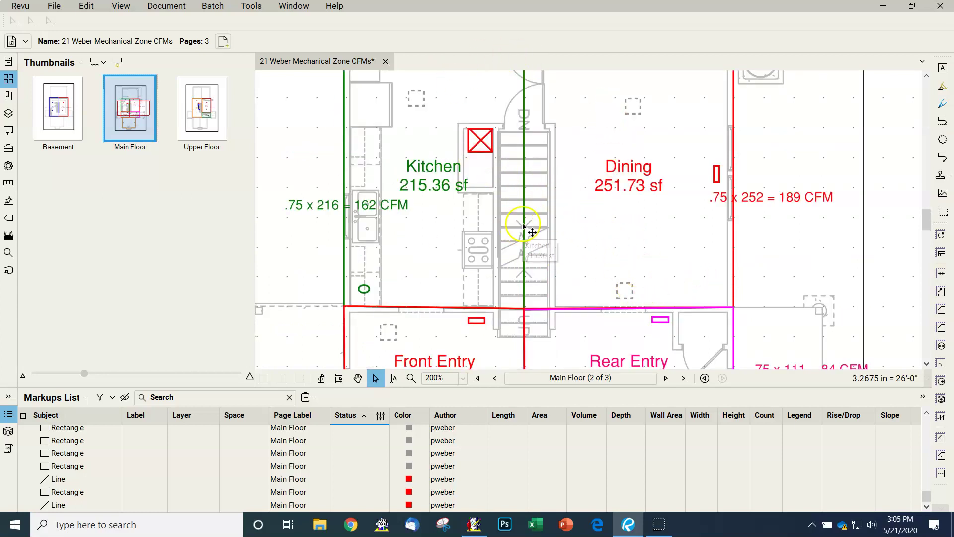
scroll(574, 281, "down", 3)
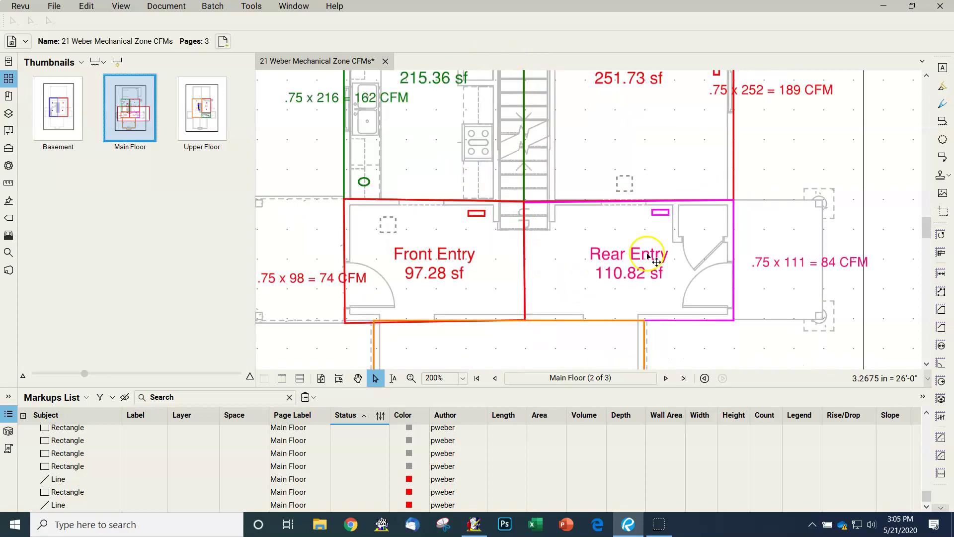
scroll(646, 234, "up", 6)
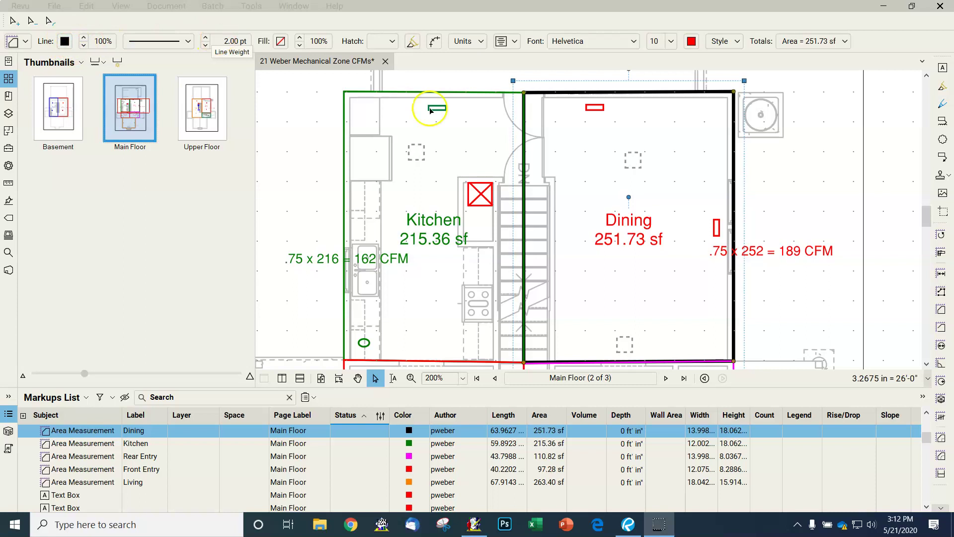
left_click(701, 228)
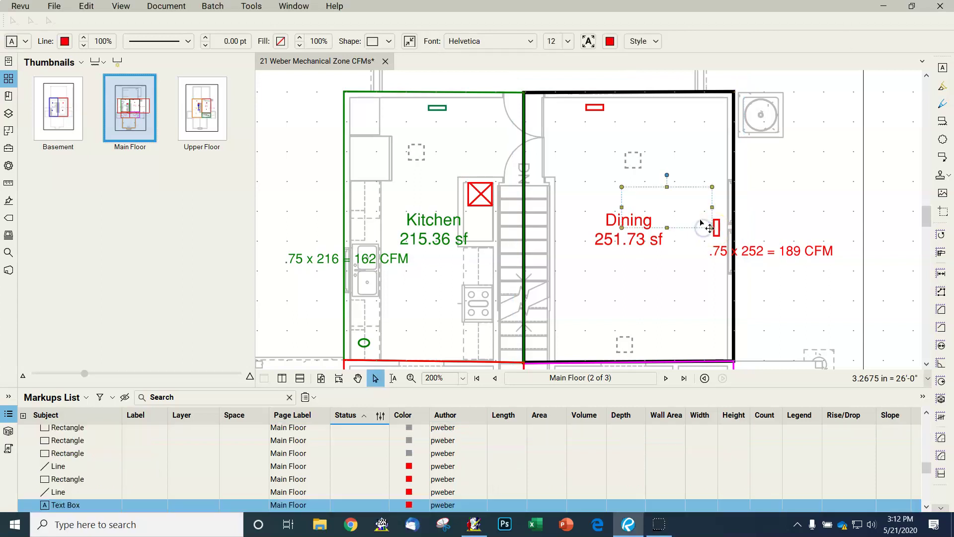
key("Escape")
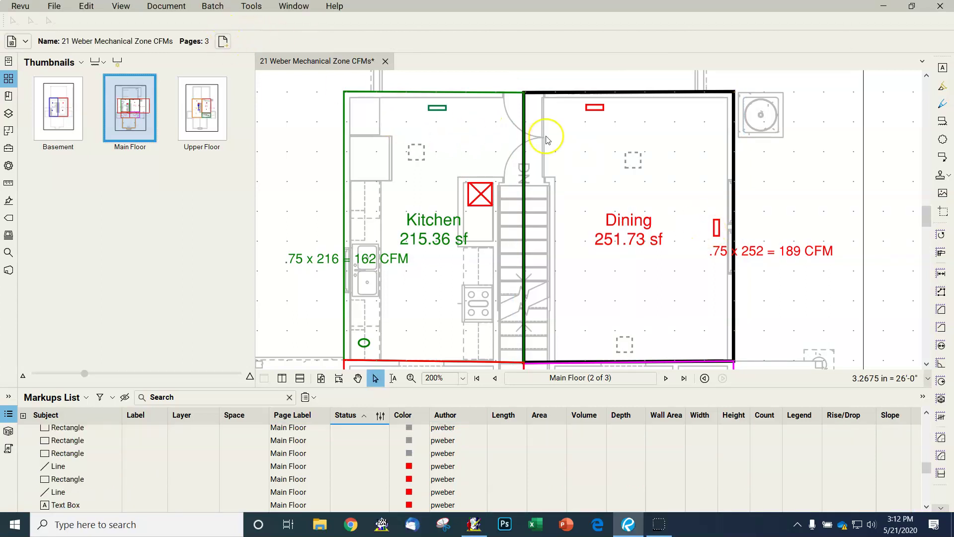
- Draw a red duct run from Dining's window-side register over the stairs to the chase, with branches to its upper register and upper gray dashed square
key("l")
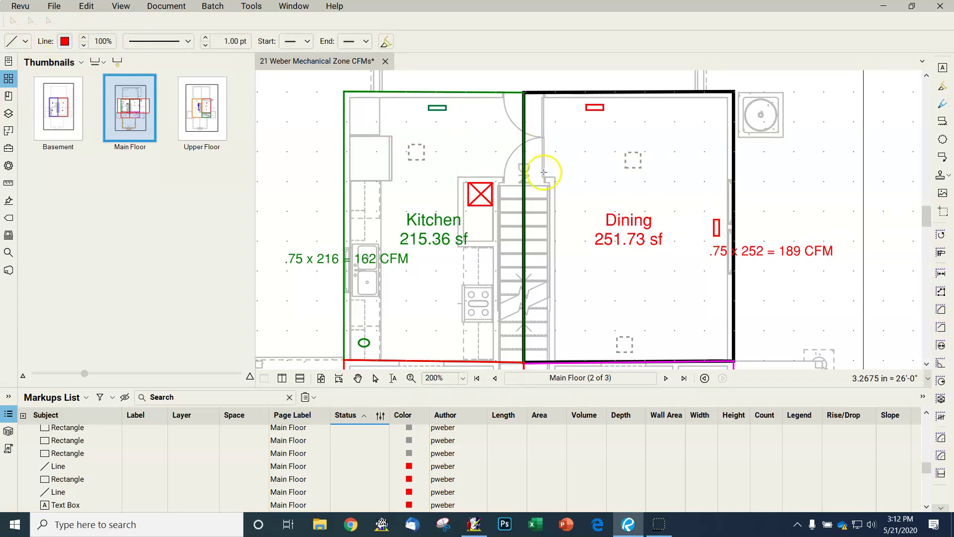
left_click(713, 228)
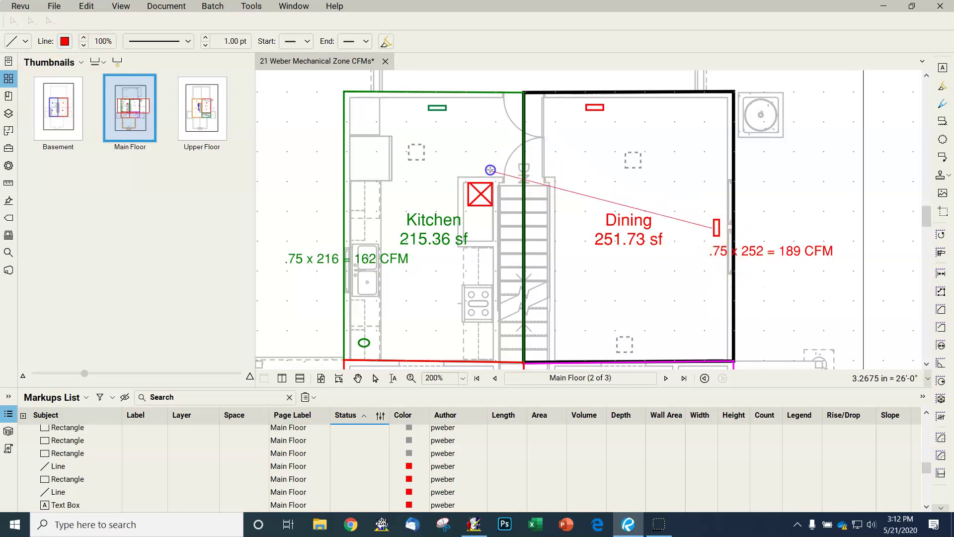
left_click(559, 160)
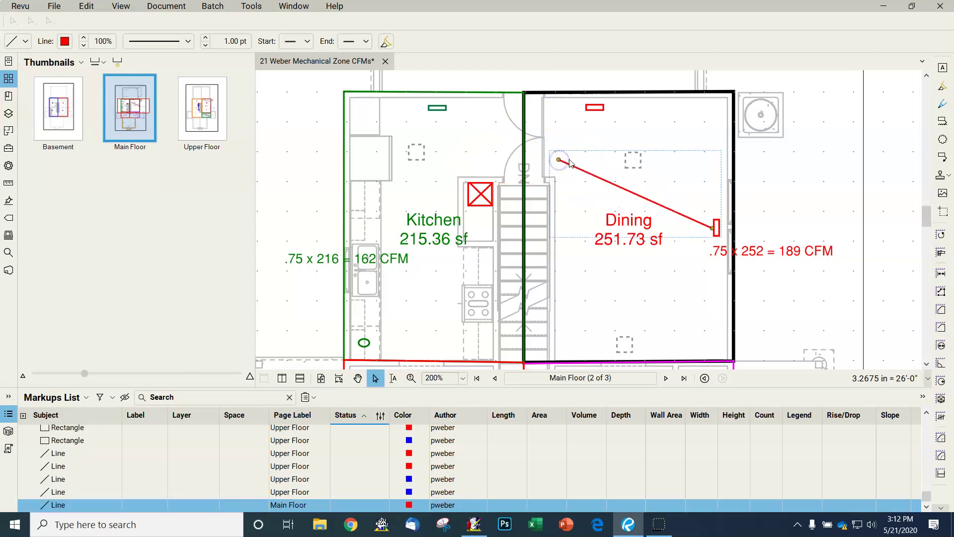
key("l")
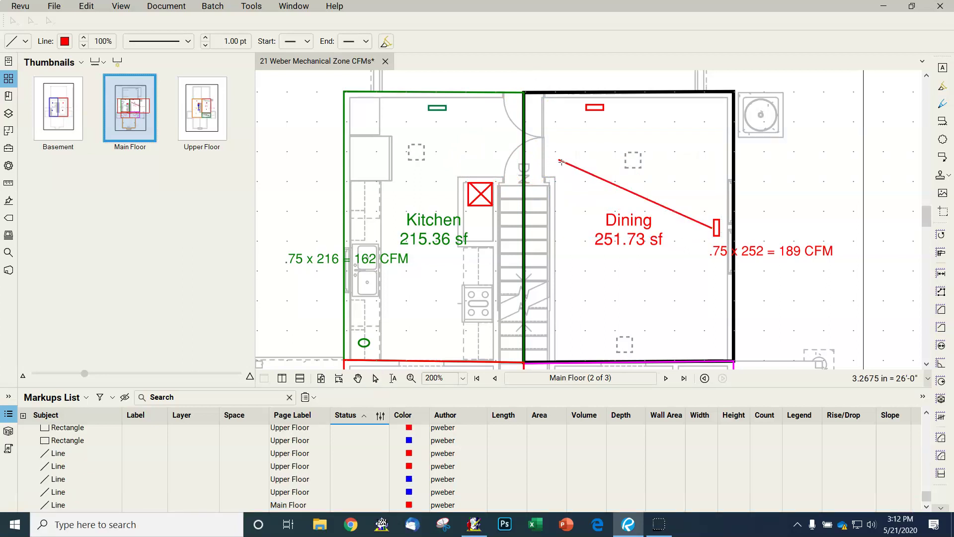
left_click(498, 160)
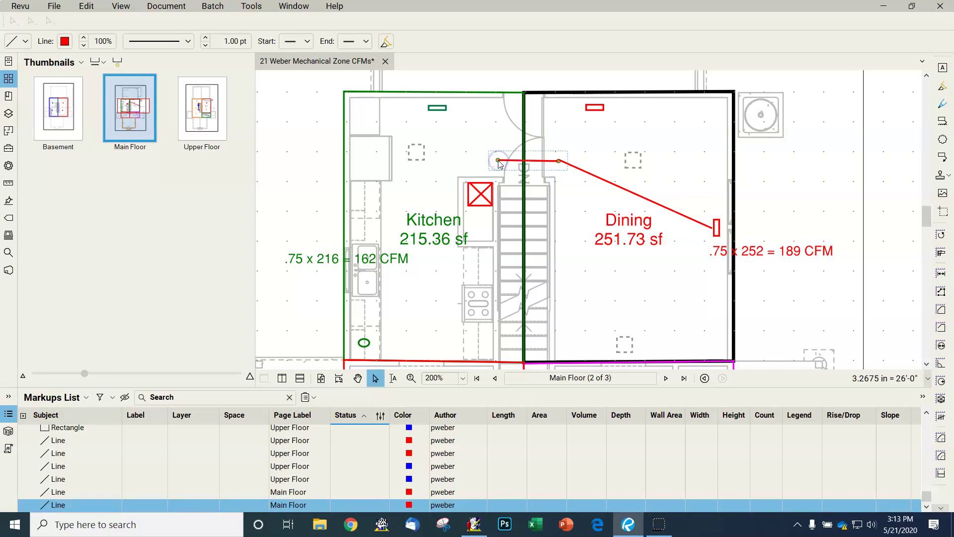
left_click(484, 183)
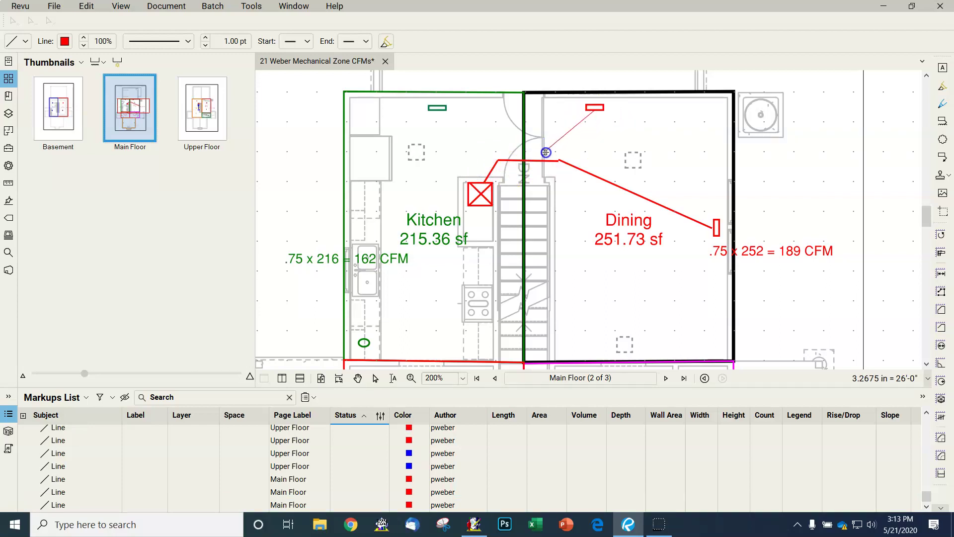
left_click(547, 159)
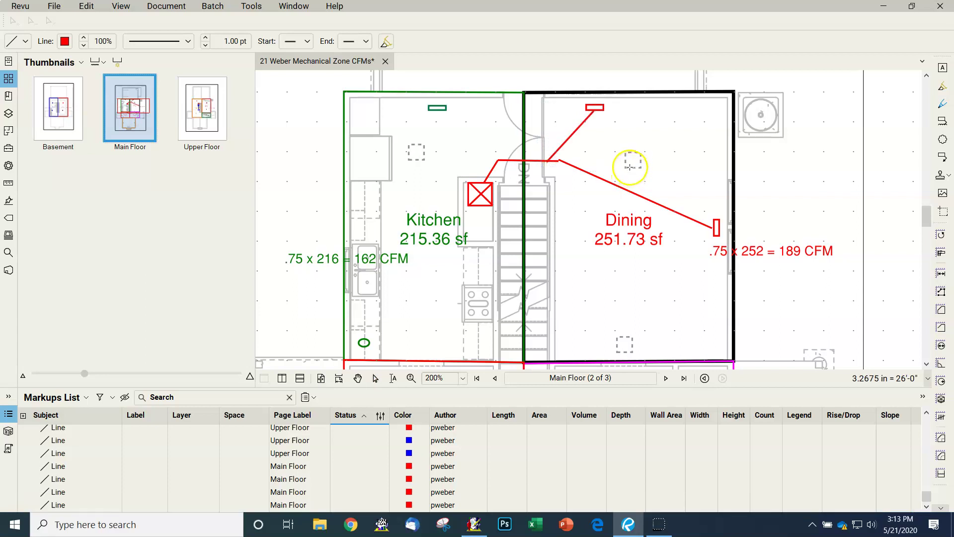
left_click(599, 176)
scroll(617, 159, "down", 2)
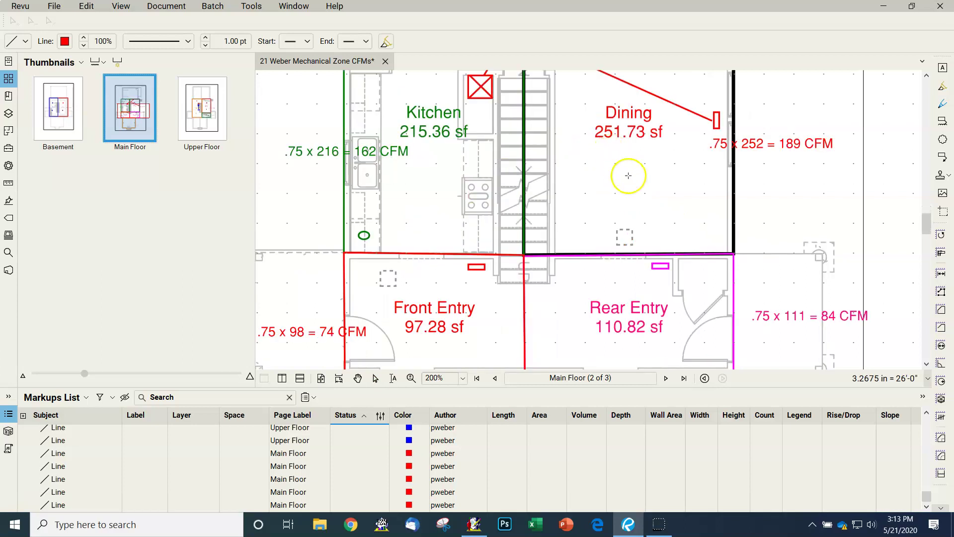
left_click(663, 264)
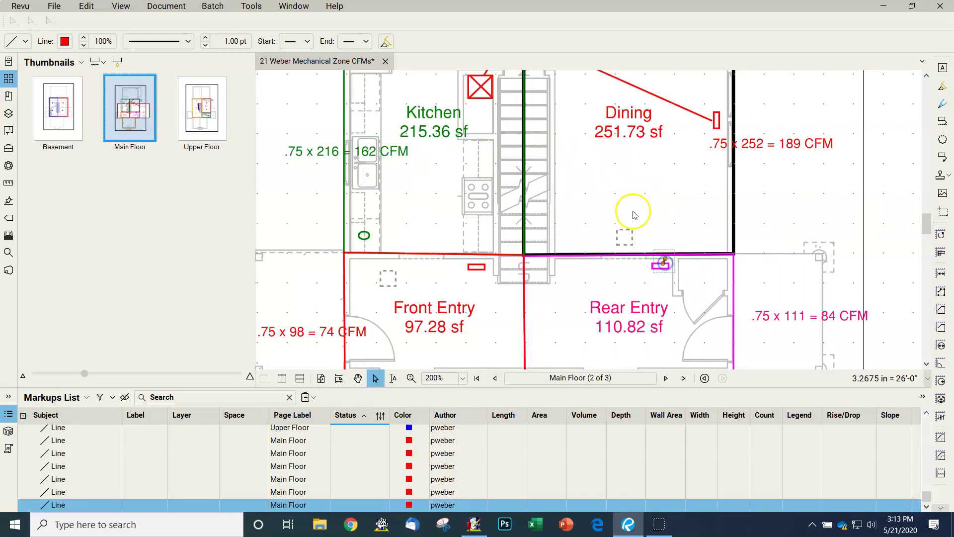
left_click(696, 264)
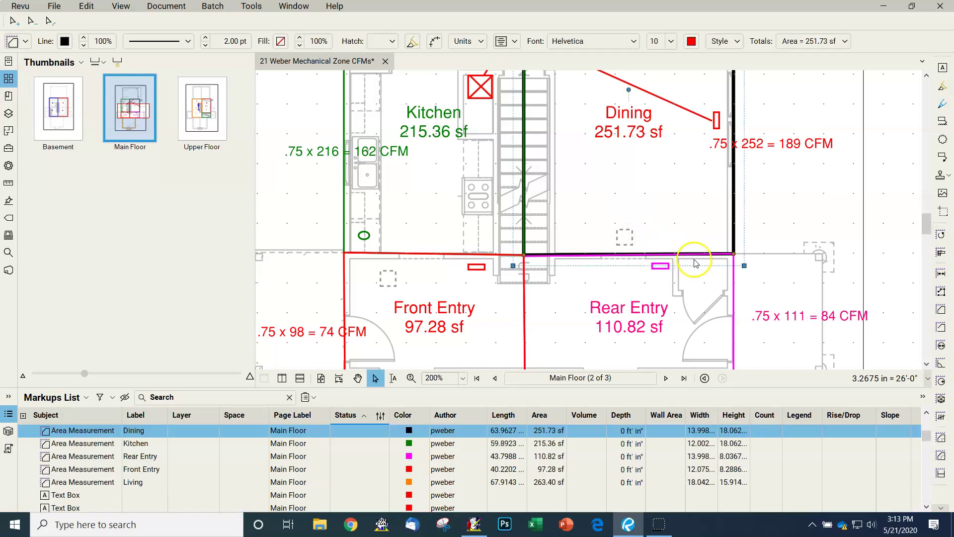
key("l")
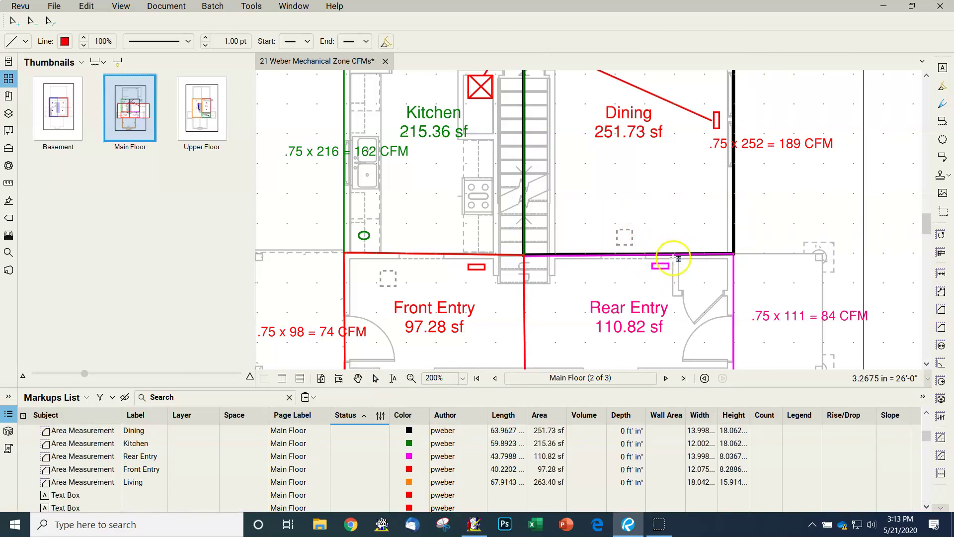
left_click(663, 264)
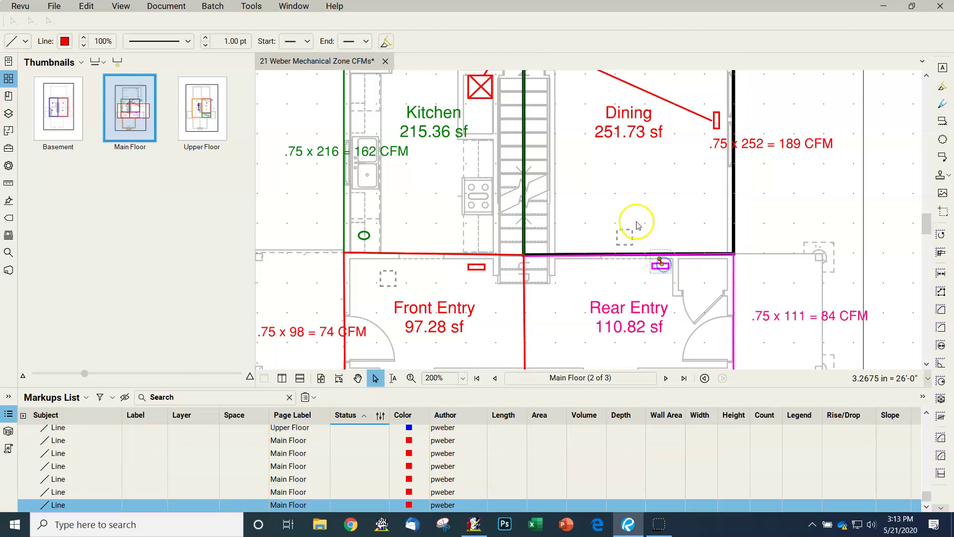
left_click(695, 269)
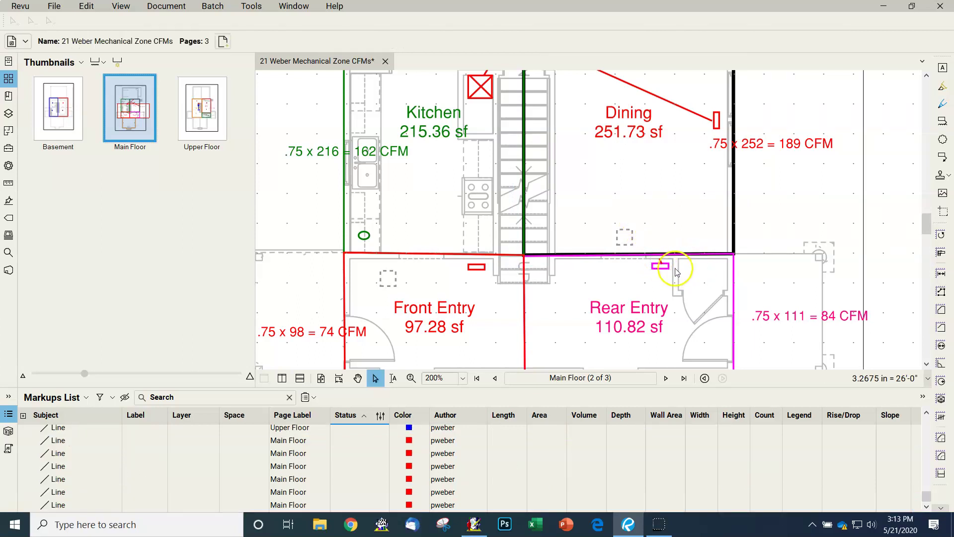
left_click(663, 264)
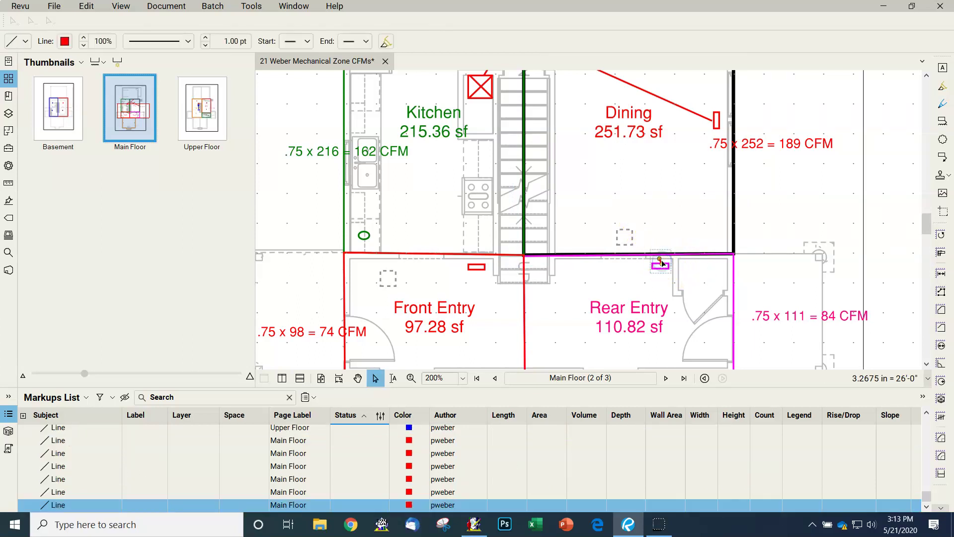
key("Delete")
- Draw a red duct line from the Rear Entry's magenta register up to the sloping duct run in the Dining zone
key("l")
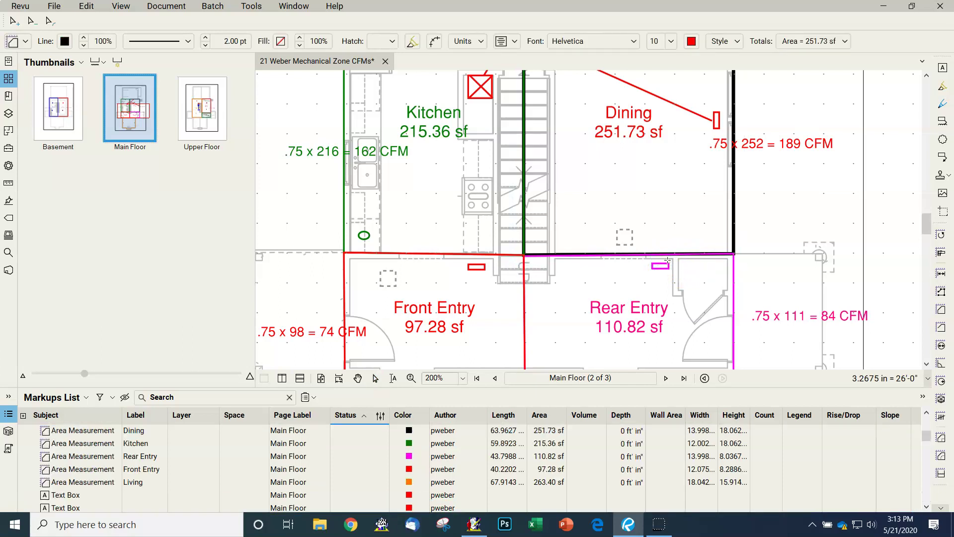
left_click(663, 265)
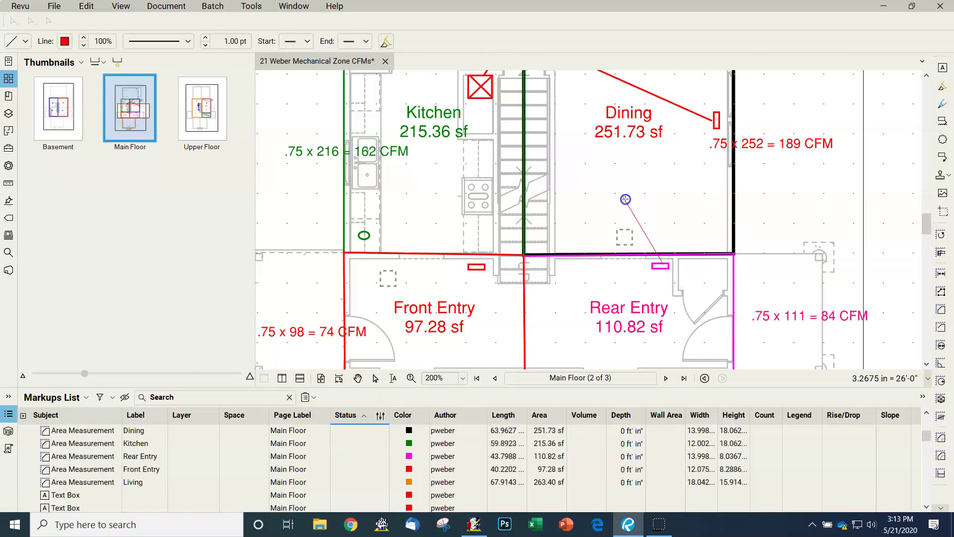
scroll(572, 89, "up", 3)
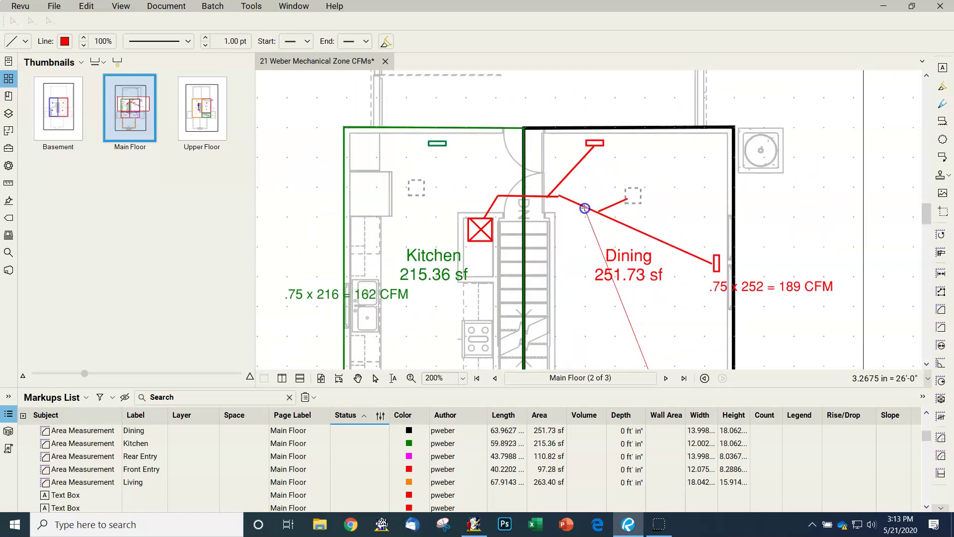
left_click(579, 205)
- Draw a short red branch from the Dining zone's lower gray dashed square to the Rear Entry duct line
scroll(631, 213, "down", 2)
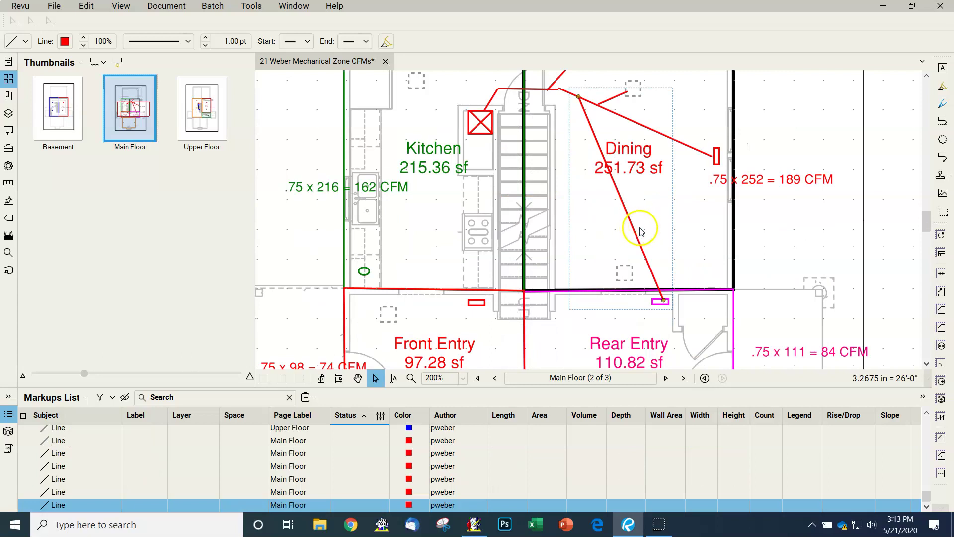
key("l")
left_click(625, 267)
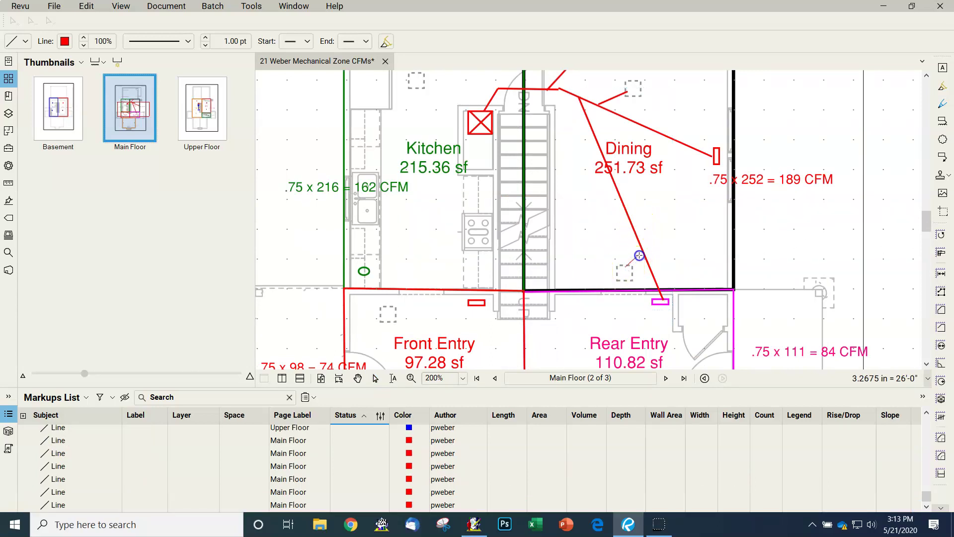
left_click(642, 247)
- Draw a red duct line from Living's rear-side register sloping up across the zone to near its upper corner on the front side
scroll(569, 245, "down", 3)
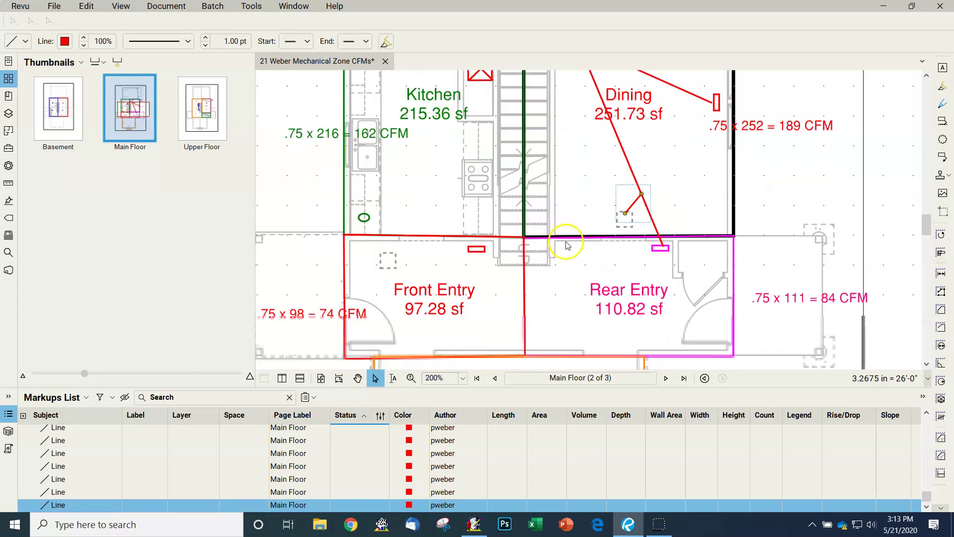
scroll(568, 245, "down", 1)
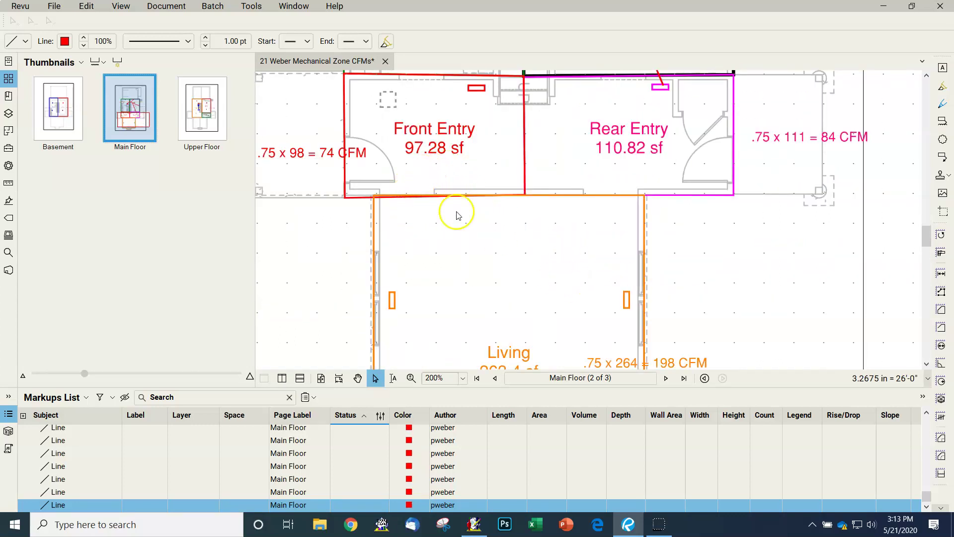
key("l")
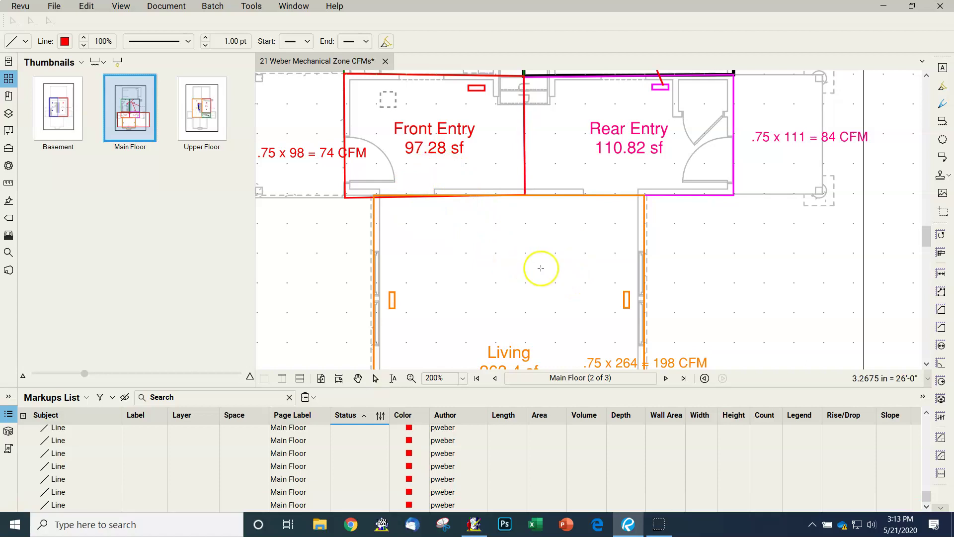
left_click(624, 297)
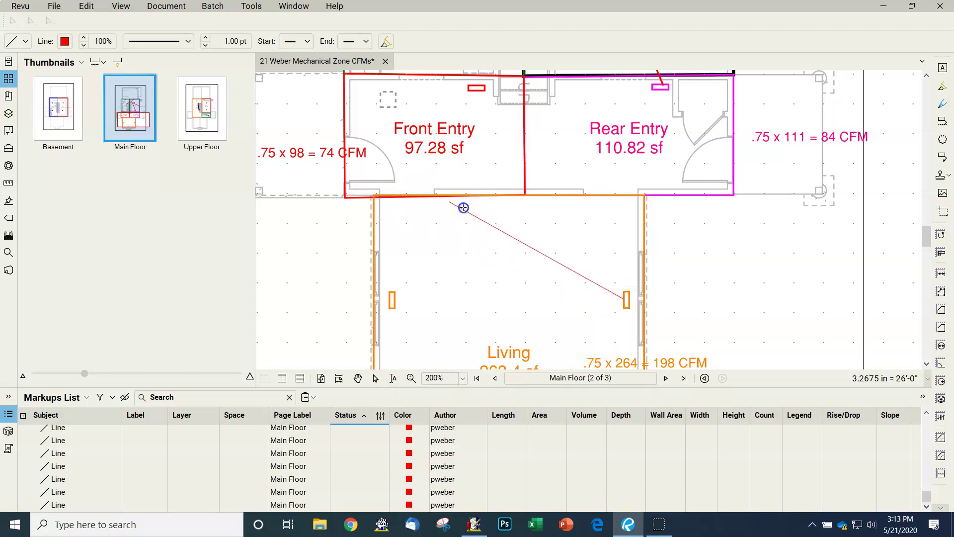
left_click(412, 209)
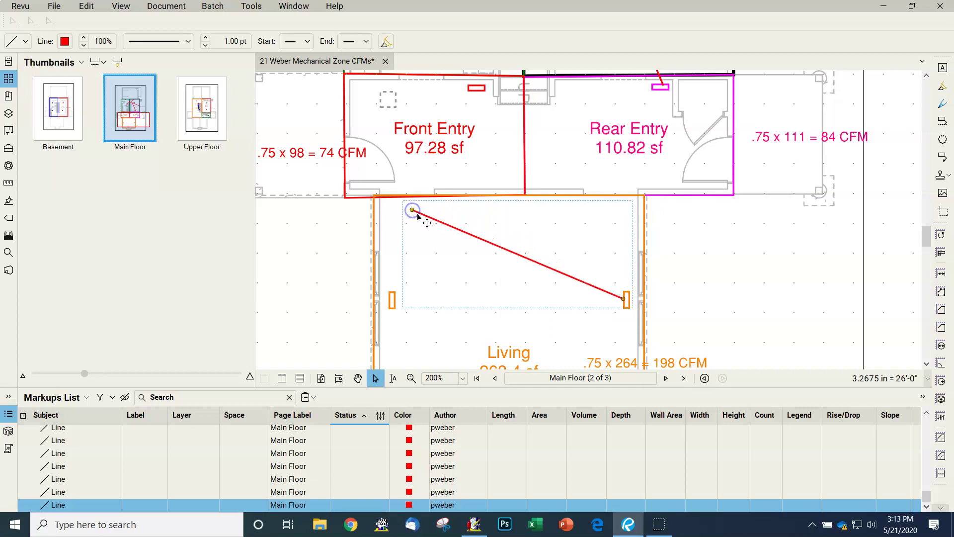
- Draw a red duct run from Living's front-side register up through the Front Entry and Kitchen to the chase
left_click(407, 296)
key("l")
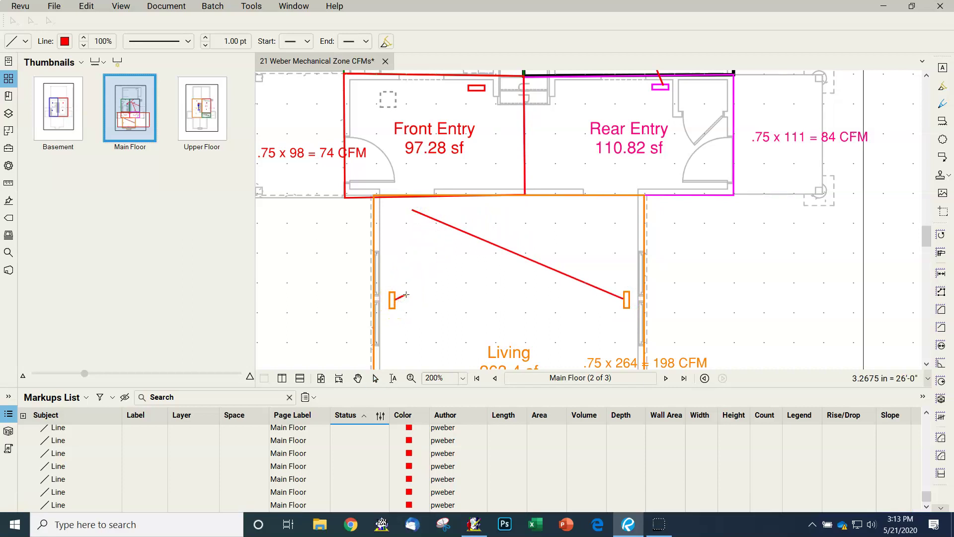
left_click(419, 96)
scroll(437, 171, "up", 5)
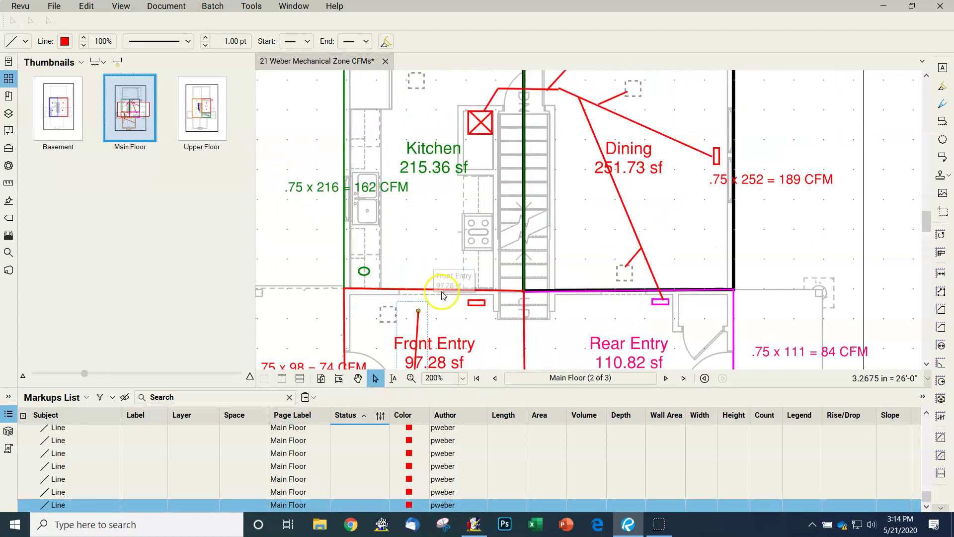
left_click_drag(418, 312, 434, 156)
key("Escape")
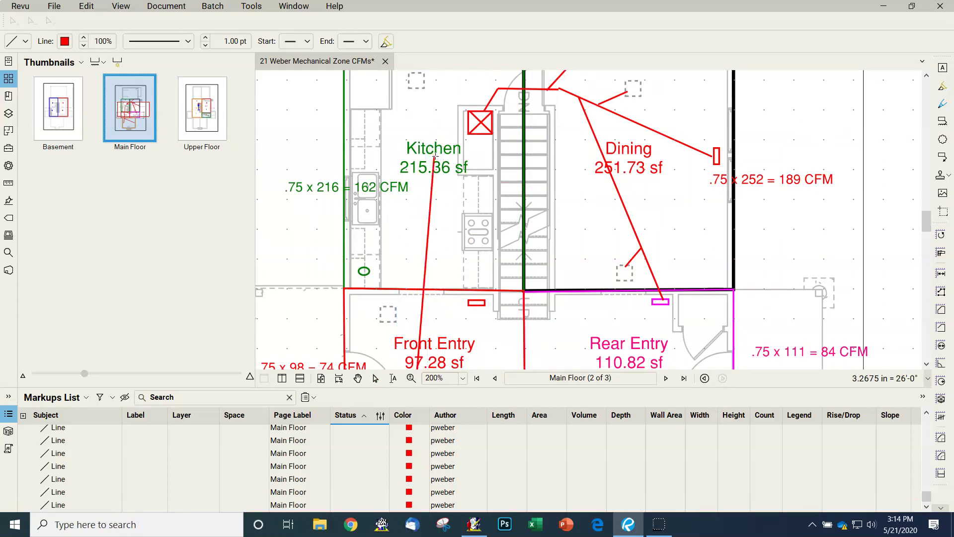
left_click(471, 122)
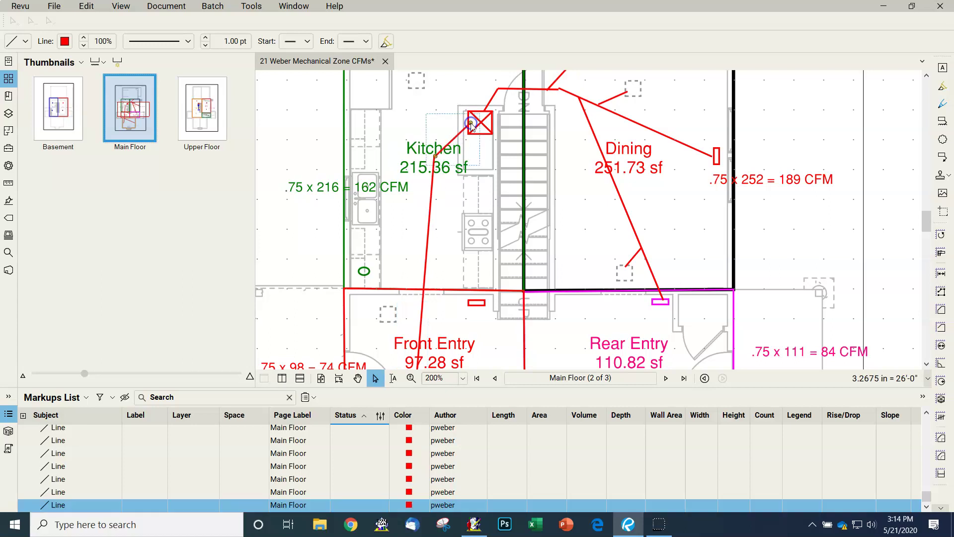
- Draw a red duct line from the Kitchen's gray dashed square to the chase, with a branch from the upper green register
scroll(464, 198, "up", 1)
left_click(447, 166)
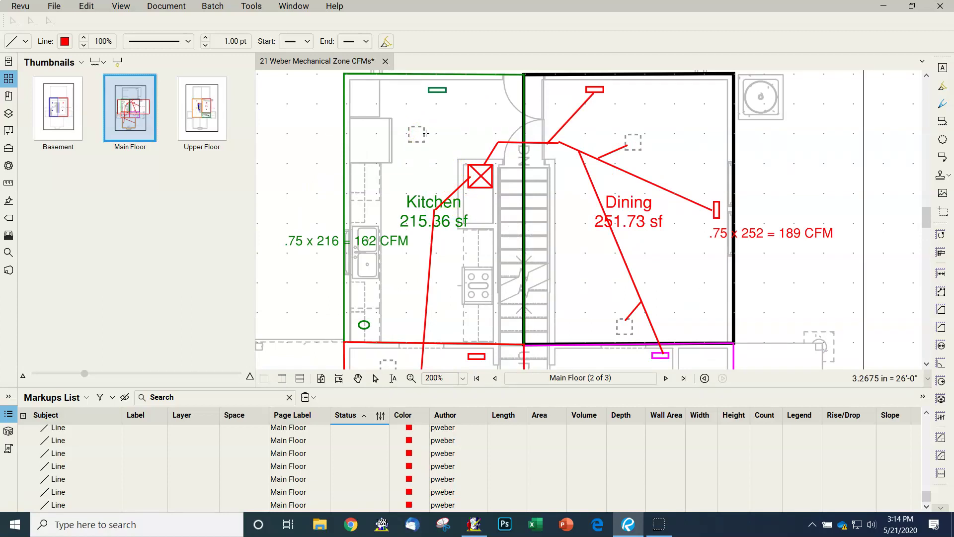
left_click(476, 166)
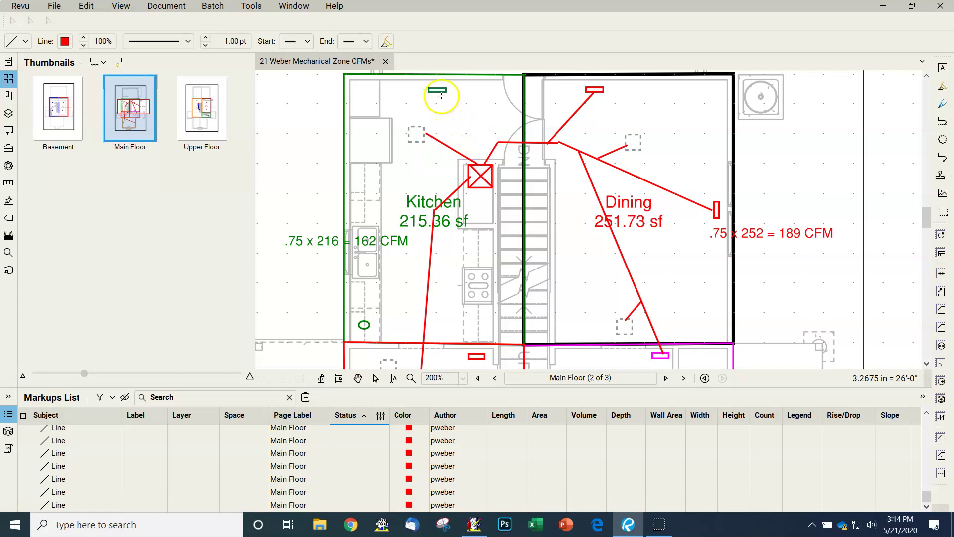
left_click(450, 147)
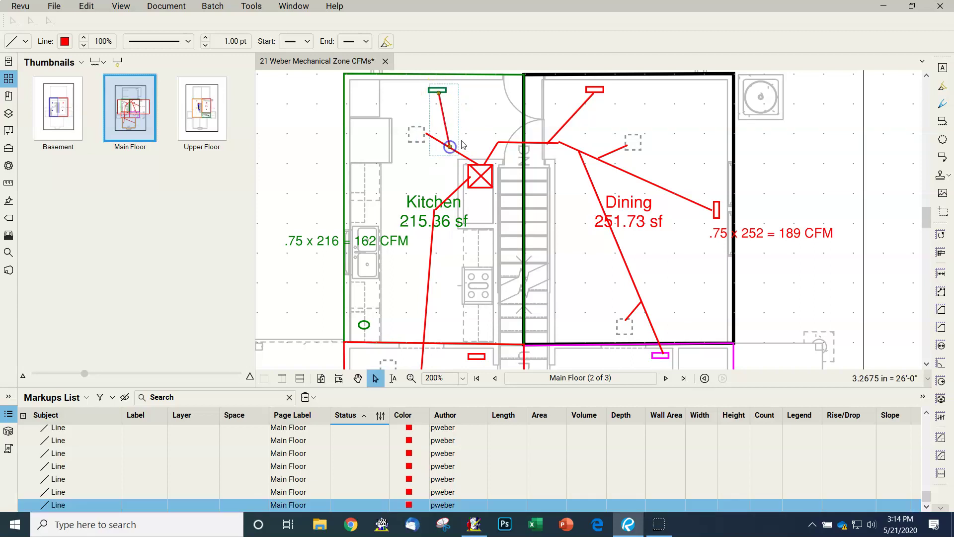
- Draw red branches from the Kitchen's green oval register and the Front Entry's gray dashed square to the long Living duct run
scroll(497, 119, "down", 1)
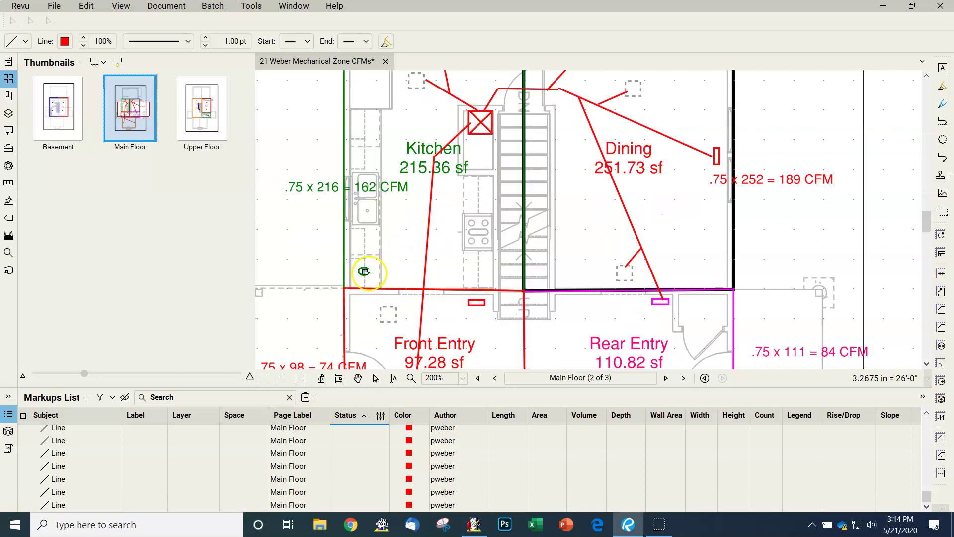
left_click(429, 230)
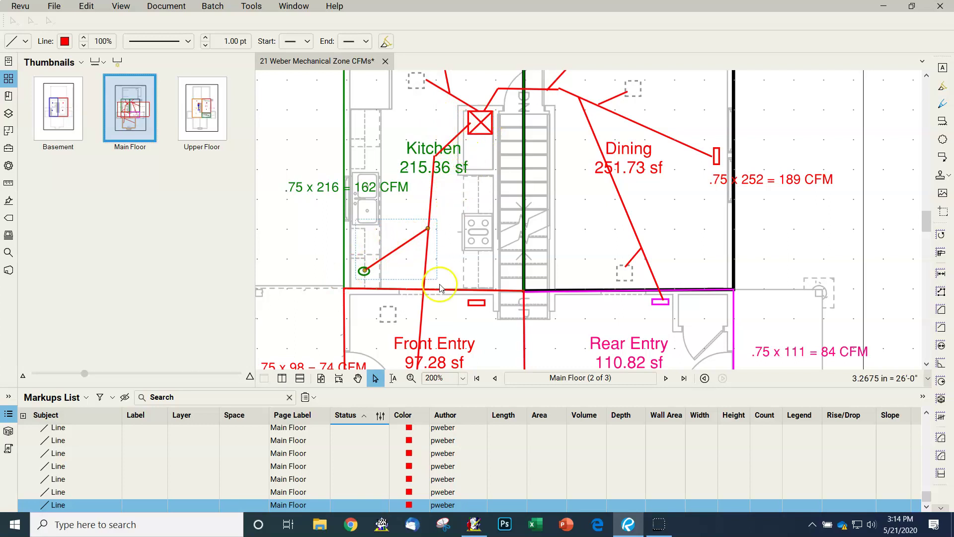
scroll(492, 203, "up", 1)
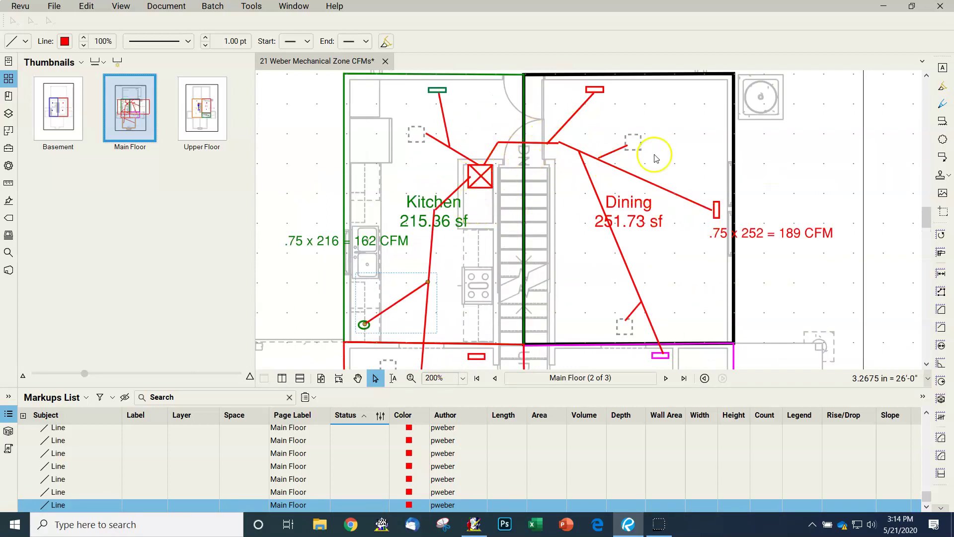
scroll(646, 272, "down", 4)
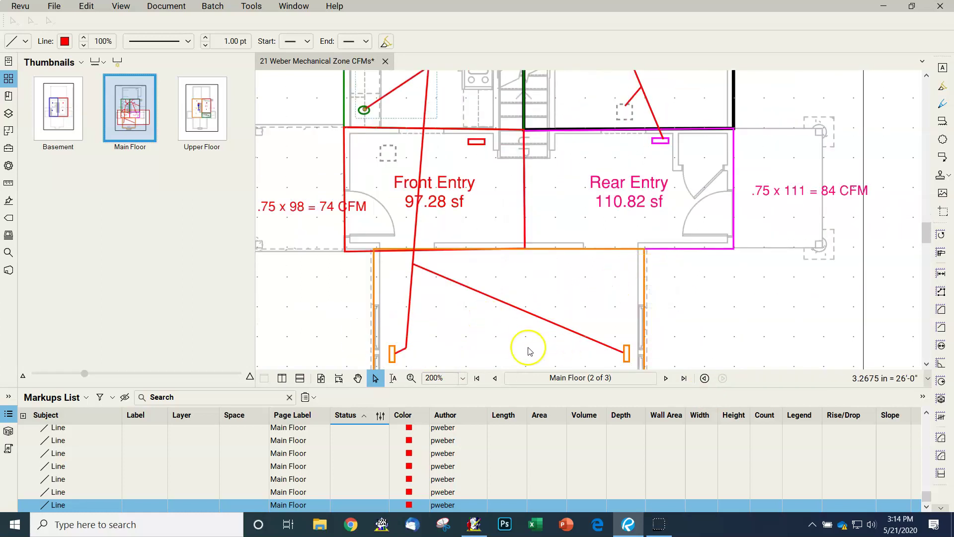
scroll(529, 350, "up", 3)
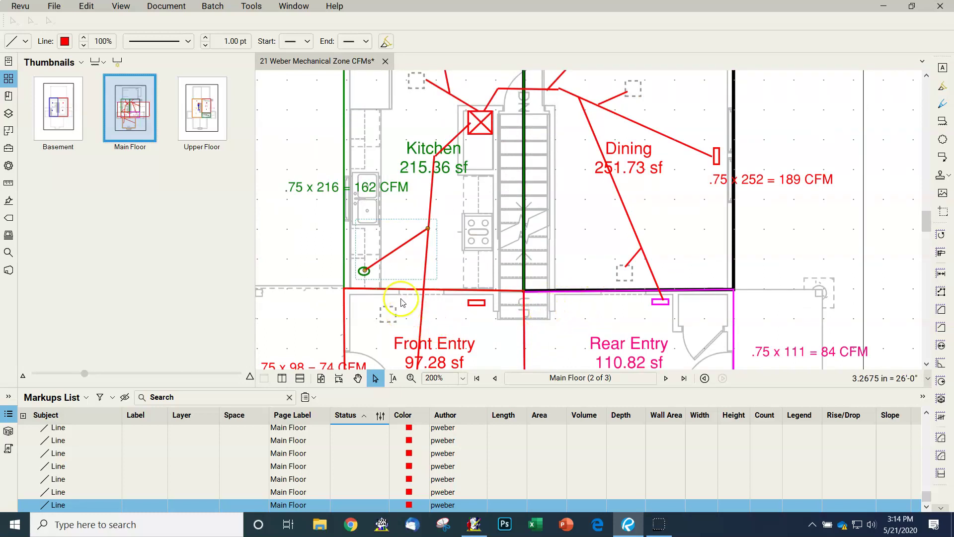
key("l")
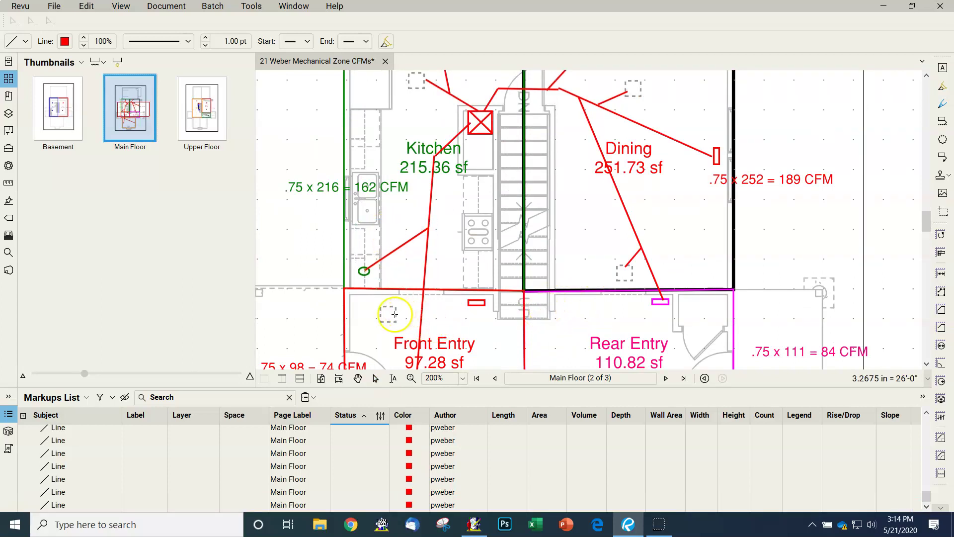
left_click(424, 276)
left_click(701, 111)
- Recolor the branch at Dining's upper dashed square gray and set its line style to Dashed 1
scroll(649, 123, "up", 3)
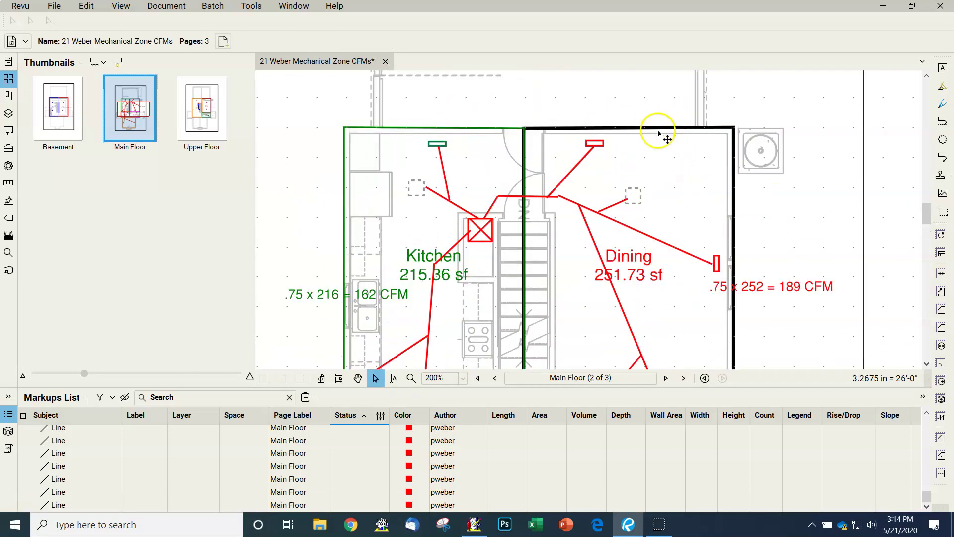
left_click(615, 207)
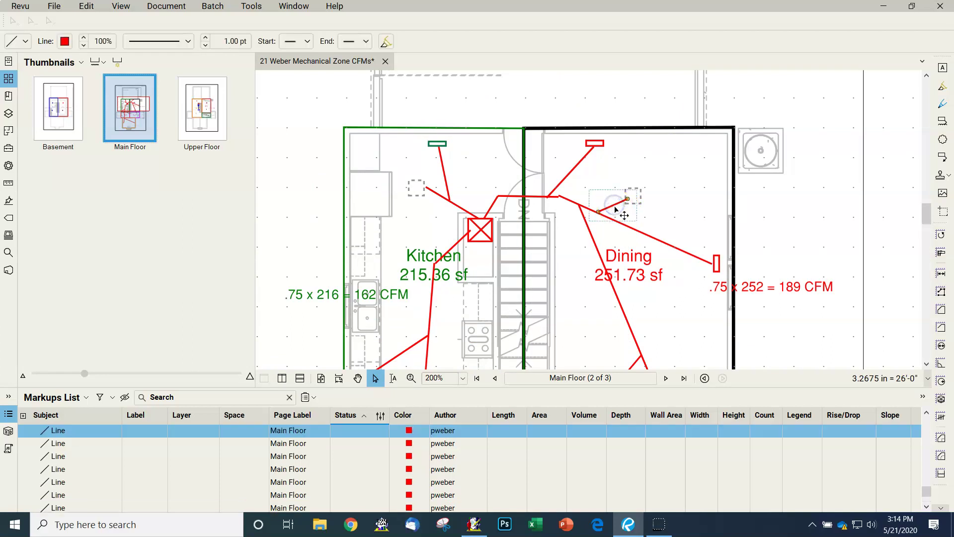
left_click(66, 42)
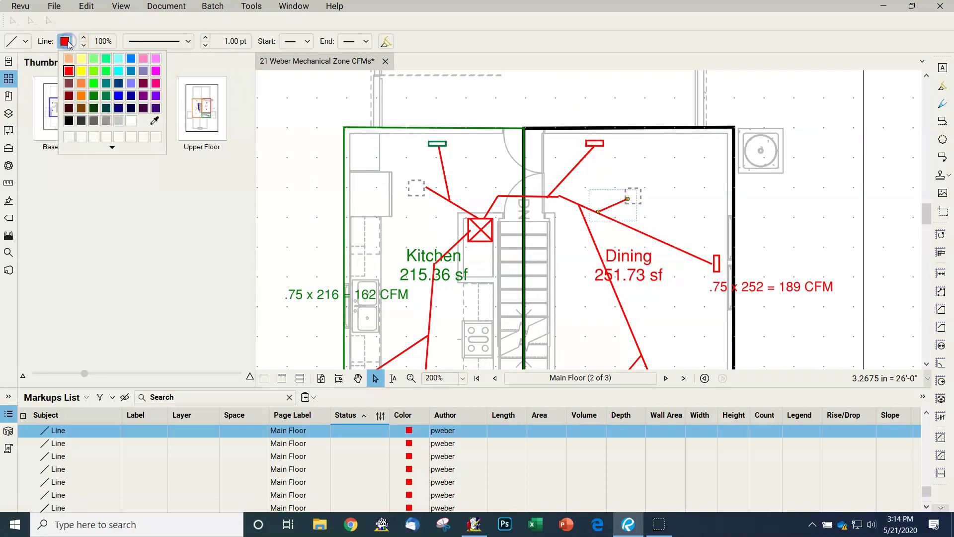
left_click(106, 121)
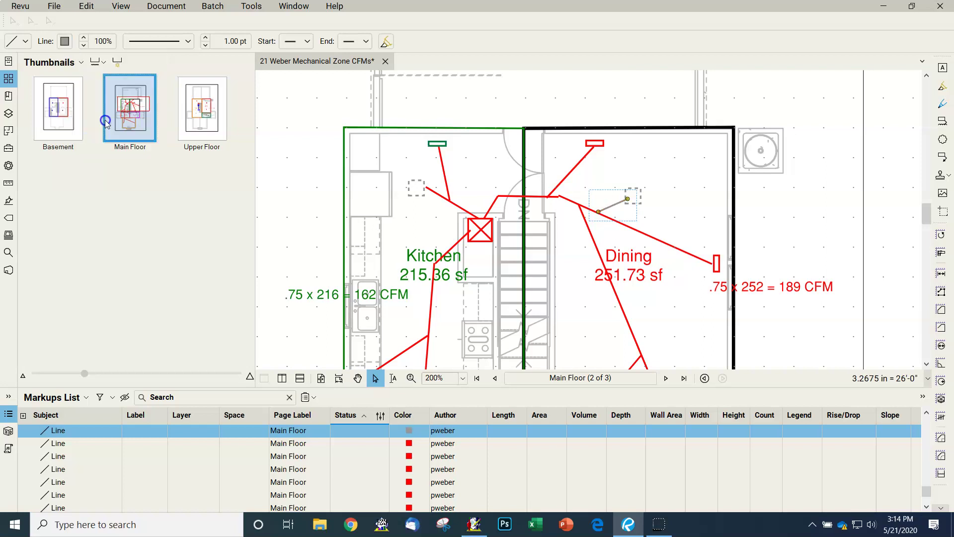
left_click(187, 42)
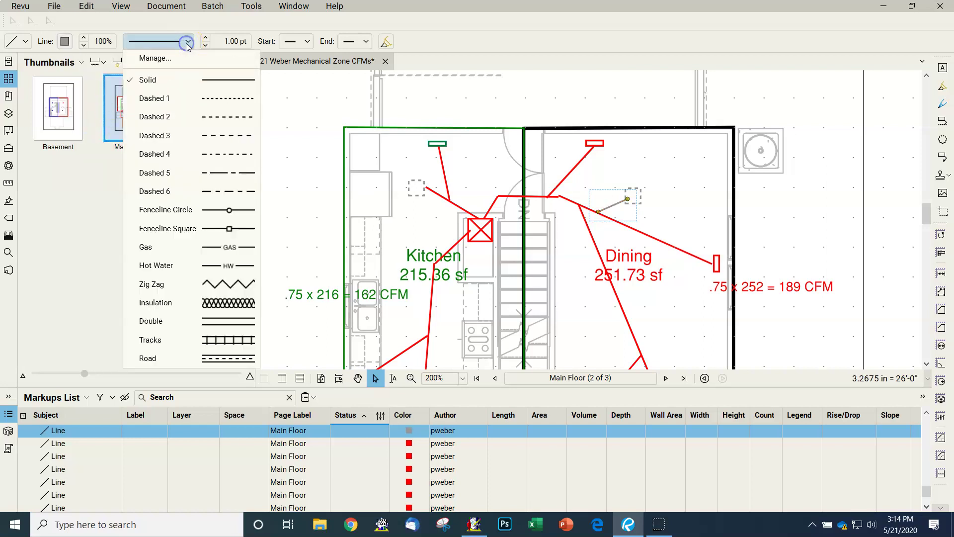
left_click(230, 101)
left_click(666, 187)
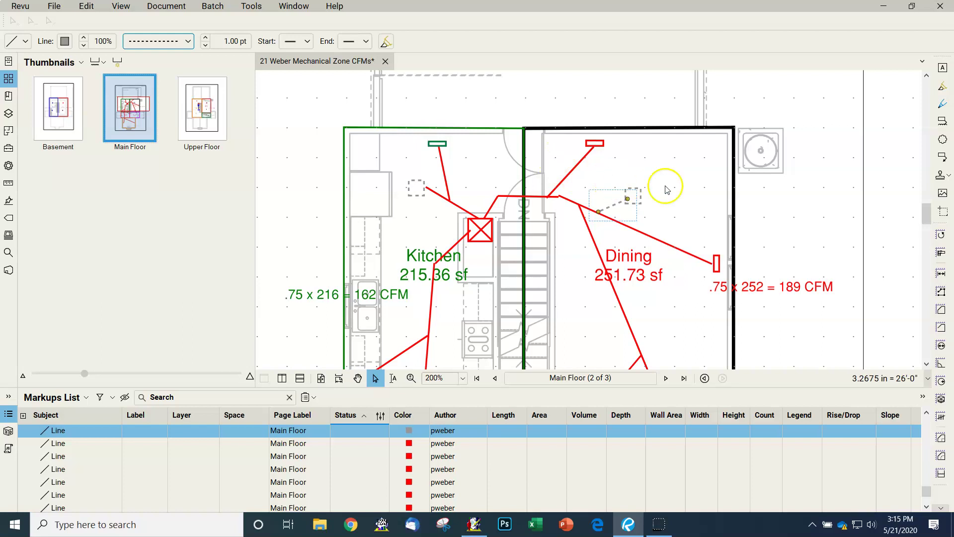
- Copy the gray dashed branch's format onto the lines at the Kitchen, Front Entry and lower Dining dashed squares
left_click(617, 205)
right_click(618, 206)
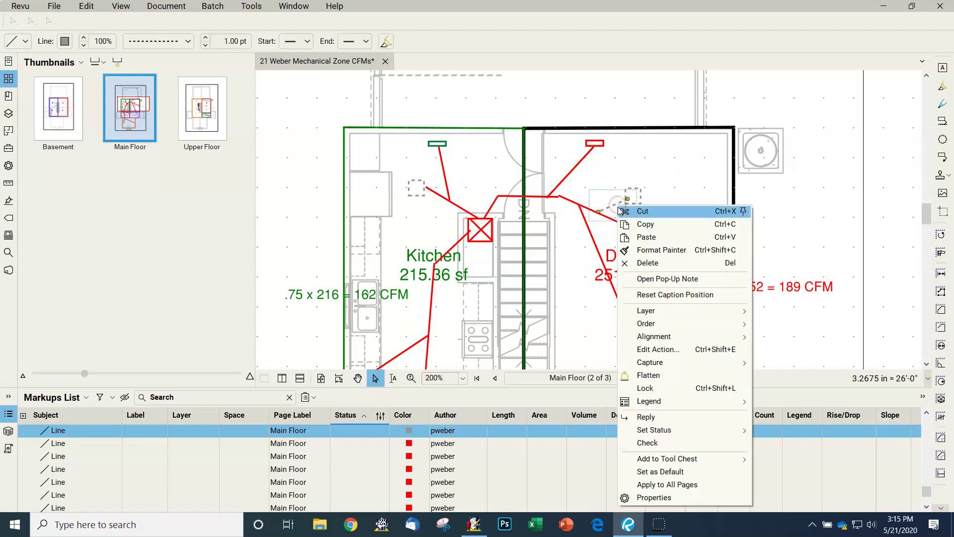
left_click(657, 251)
left_click(440, 193)
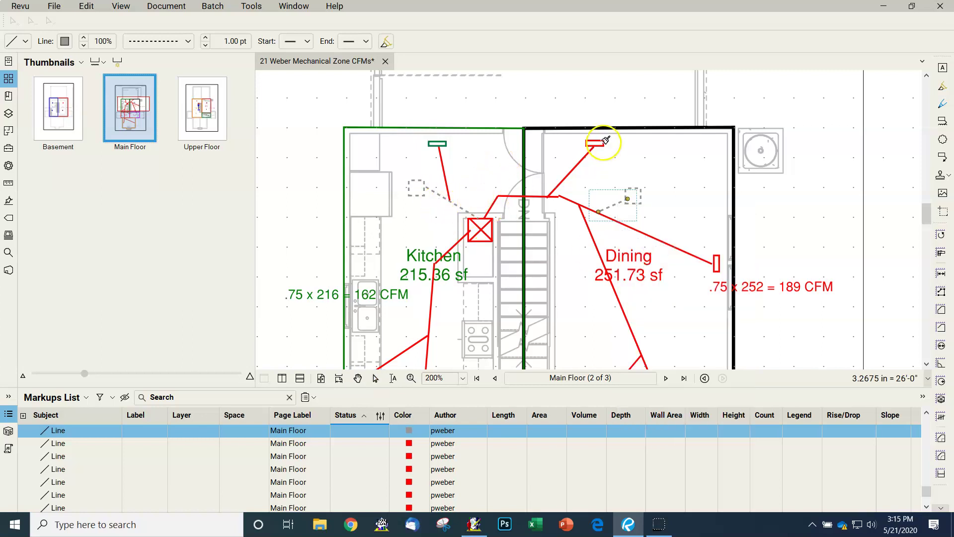
scroll(603, 149, "down", 3)
left_click(403, 304)
left_click(632, 260)
scroll(537, 283, "up", 2)
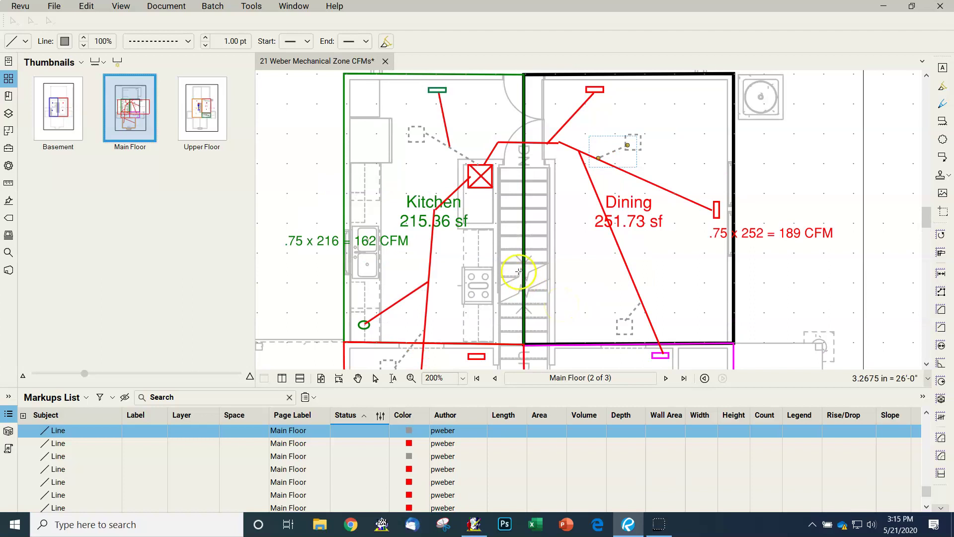
key("Escape")
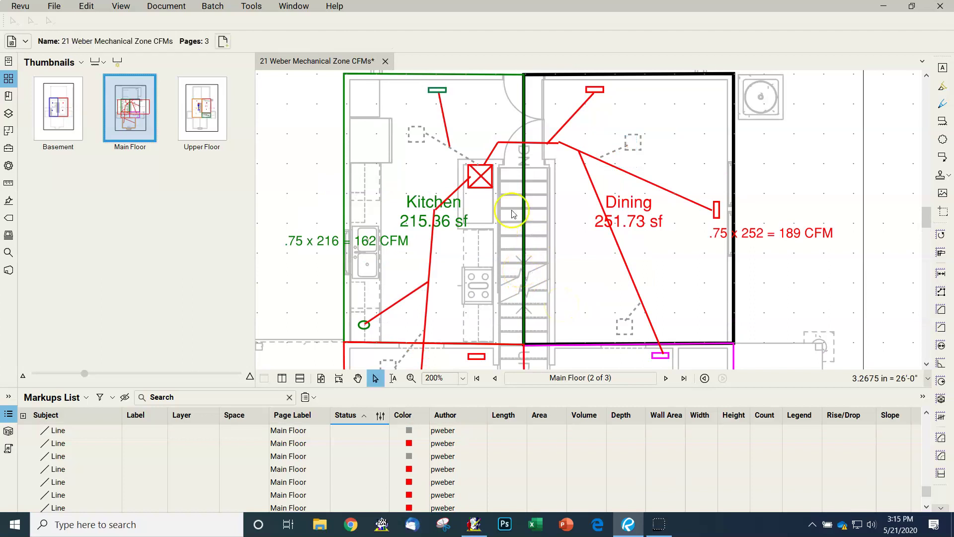
- Shorten the Kitchen's gray dashed line to the register branch's end and draw a solid red line from there to the chase
left_click(468, 158)
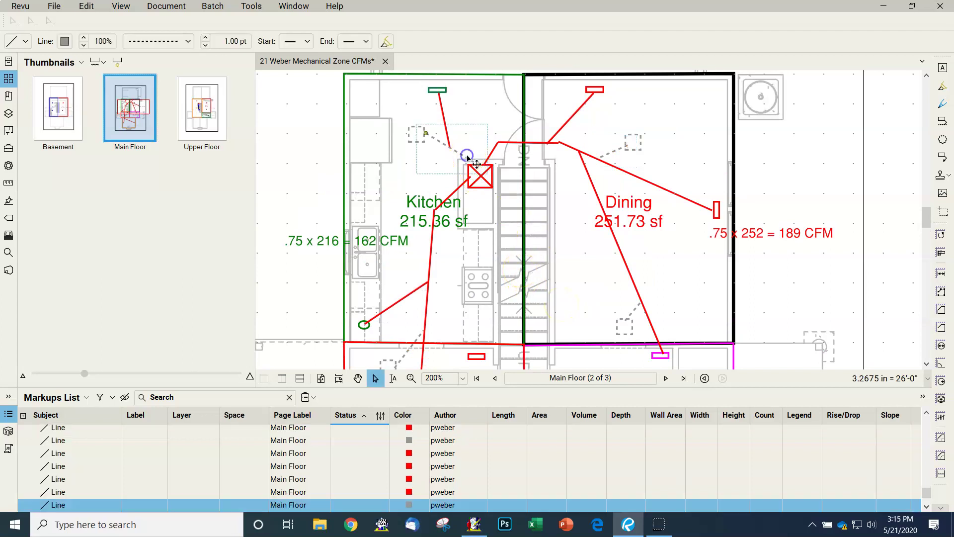
left_click(473, 130)
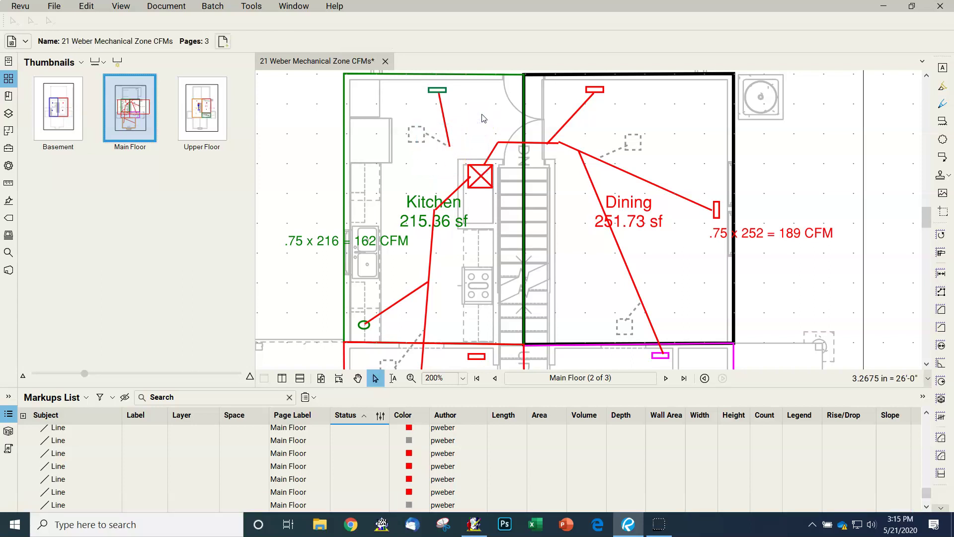
key("l")
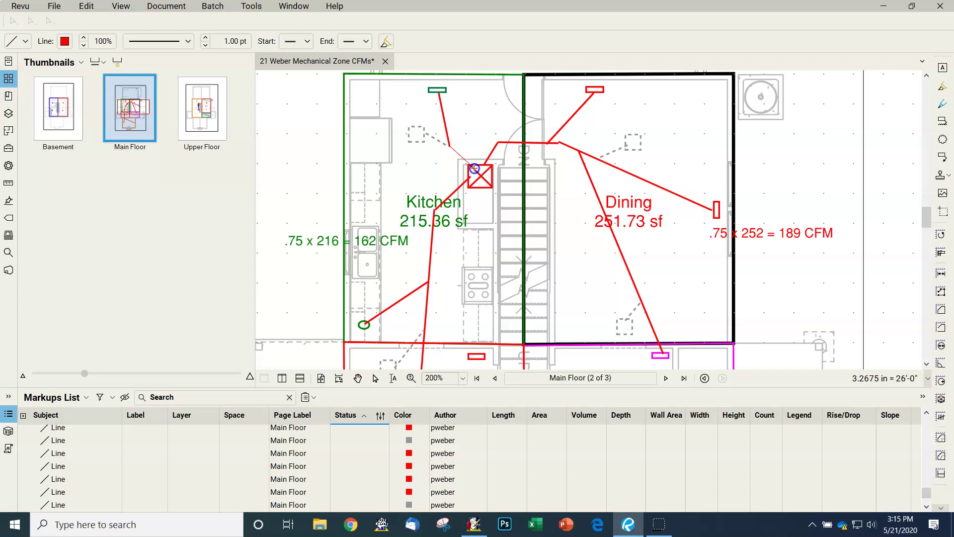
left_click(476, 167)
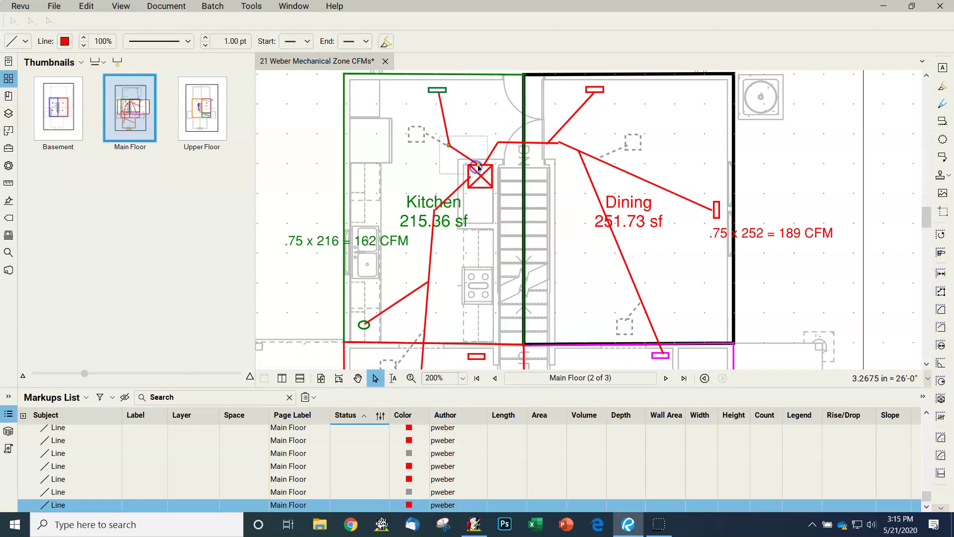
- Recolor the sloping duct line to Dining's window-side register black and set its line width to 2.00 pt
left_click(634, 180)
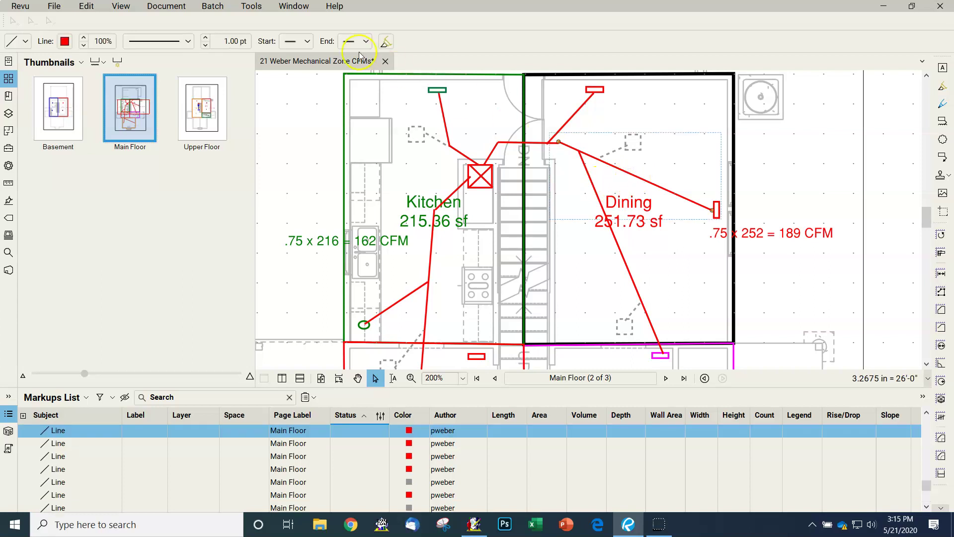
left_click(64, 41)
left_click(67, 120)
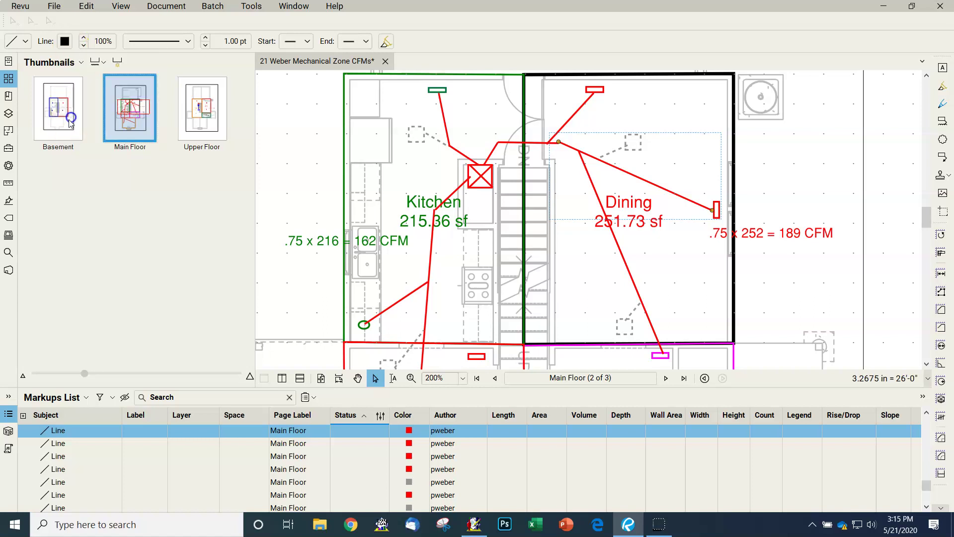
left_click(206, 38)
left_click(205, 39)
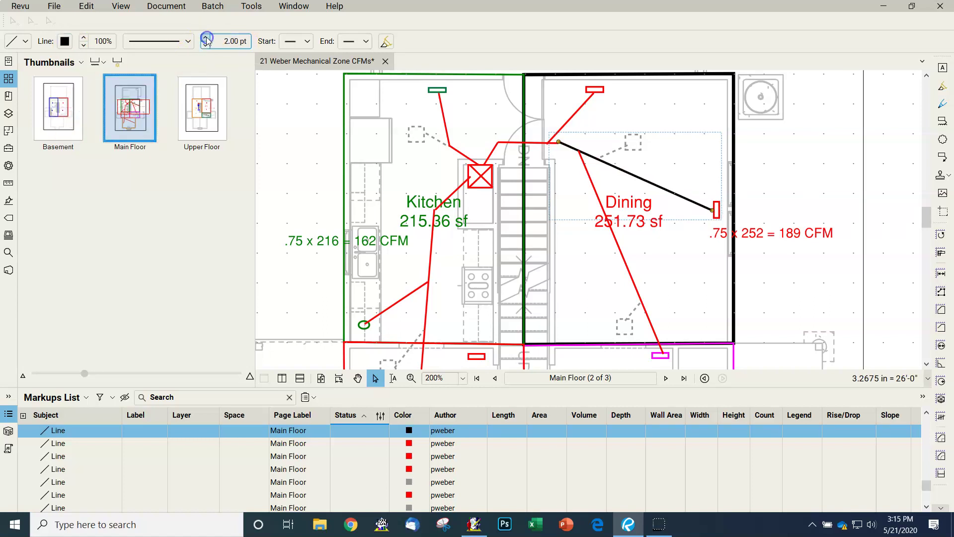
- Set Dining's black duct line to 2.25 pt and copy its format onto Dining's upper branch, the chase connections and the Kitchen's upper branch
left_click(206, 38)
left_click(685, 159)
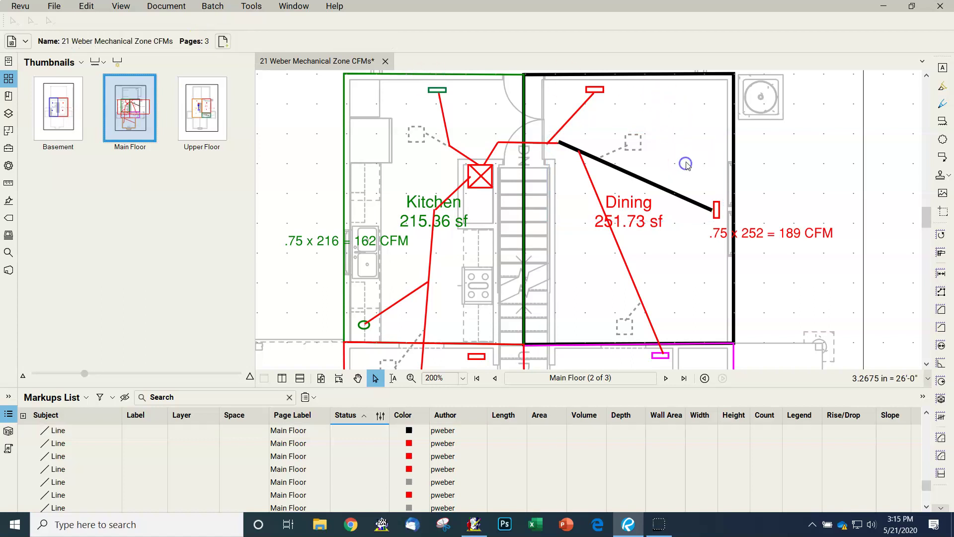
left_click(671, 192)
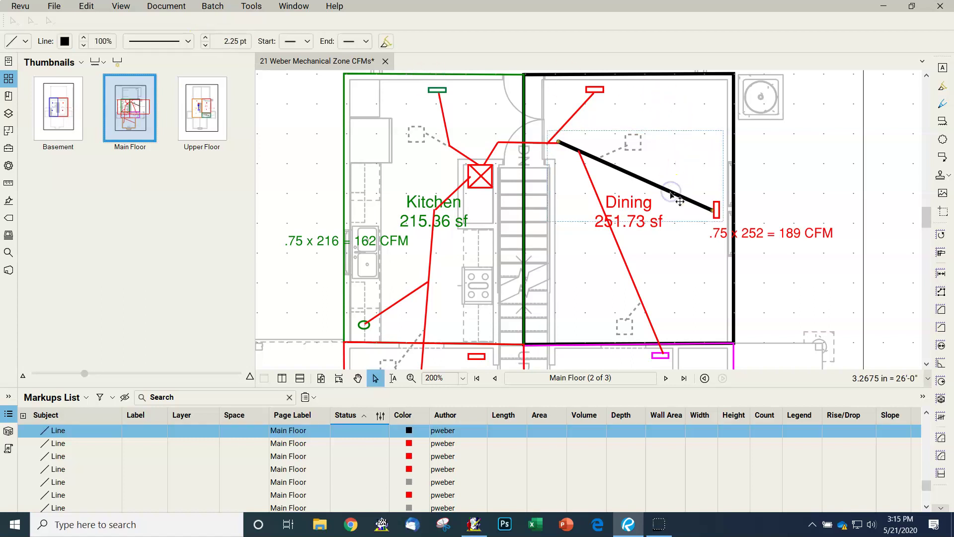
right_click(629, 175)
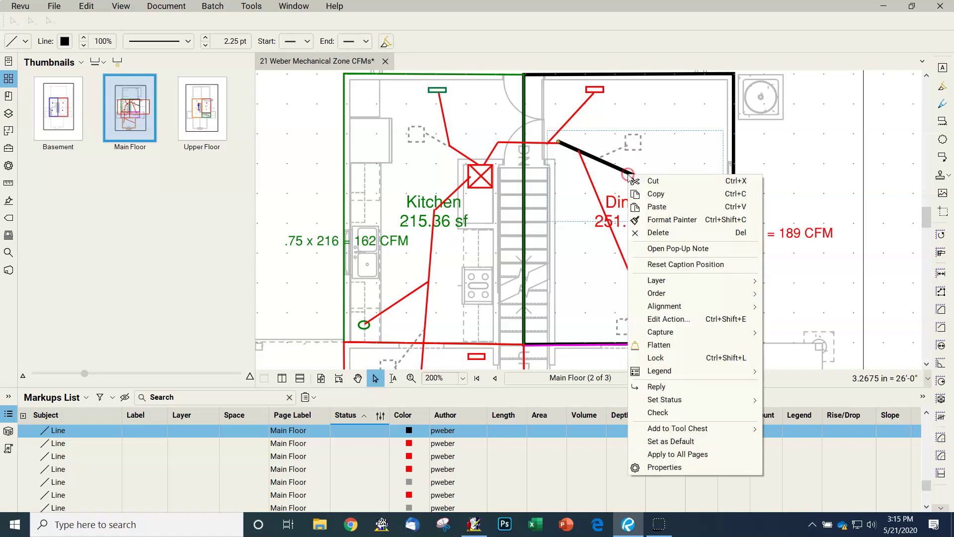
left_click(657, 220)
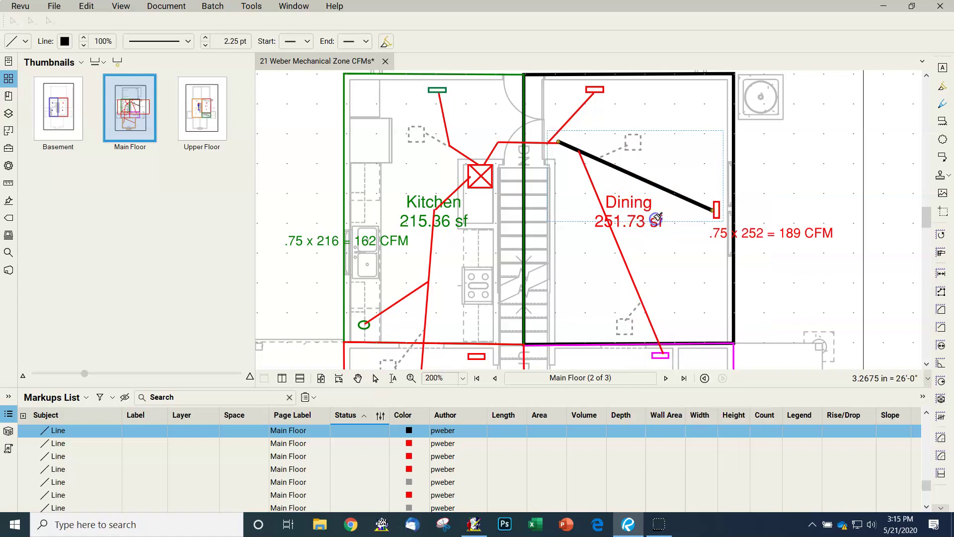
left_click(586, 107)
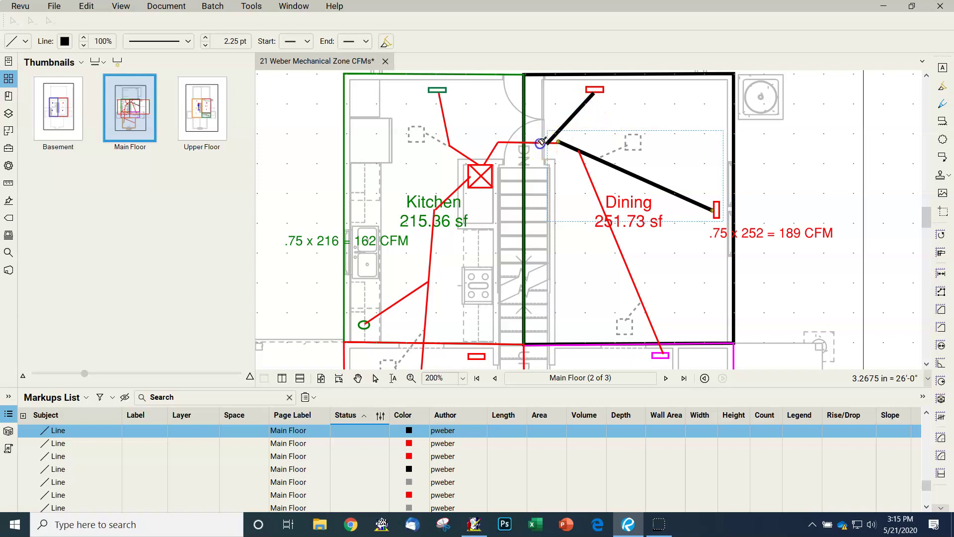
left_click(471, 154)
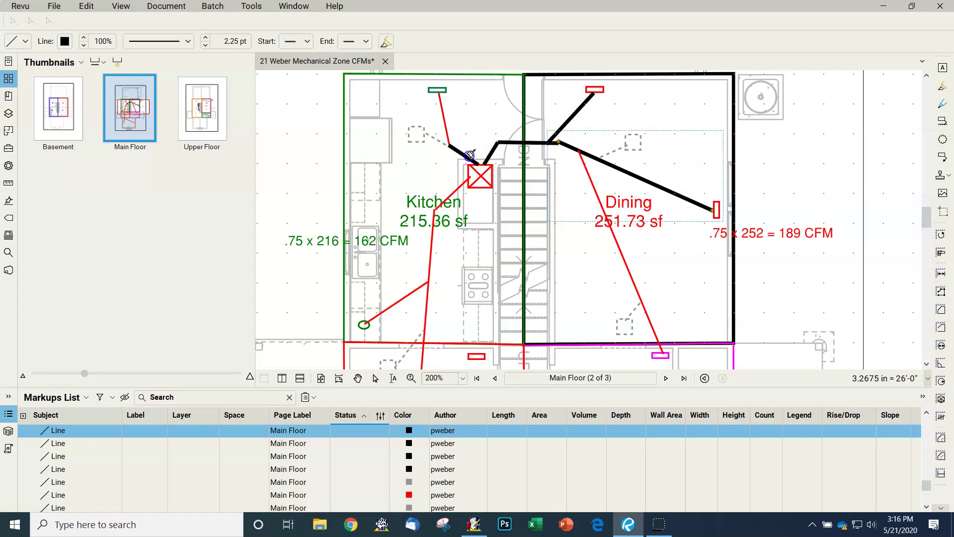
left_click(447, 118)
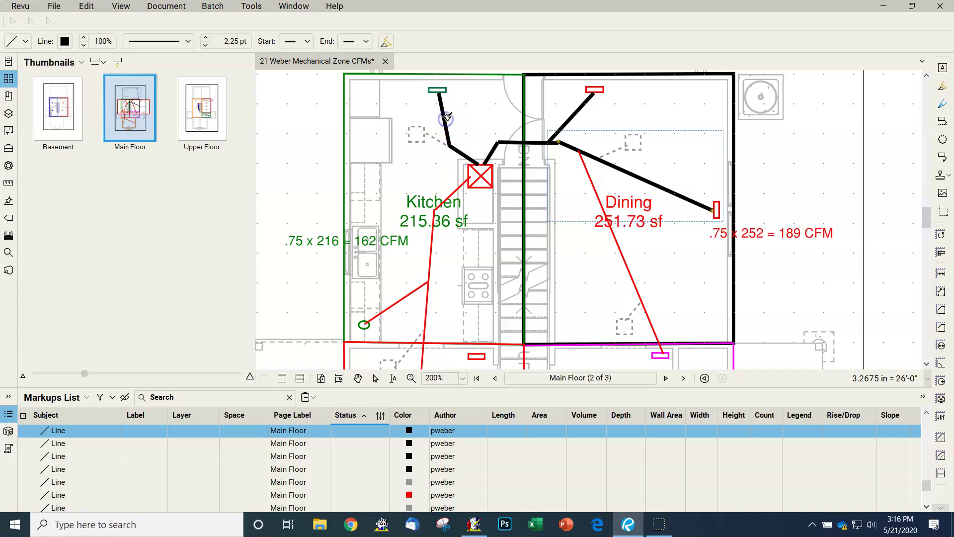
- Copy the thick black format onto the line to the Rear Entry register and the Kitchen run and branch below the chase
left_click(623, 252)
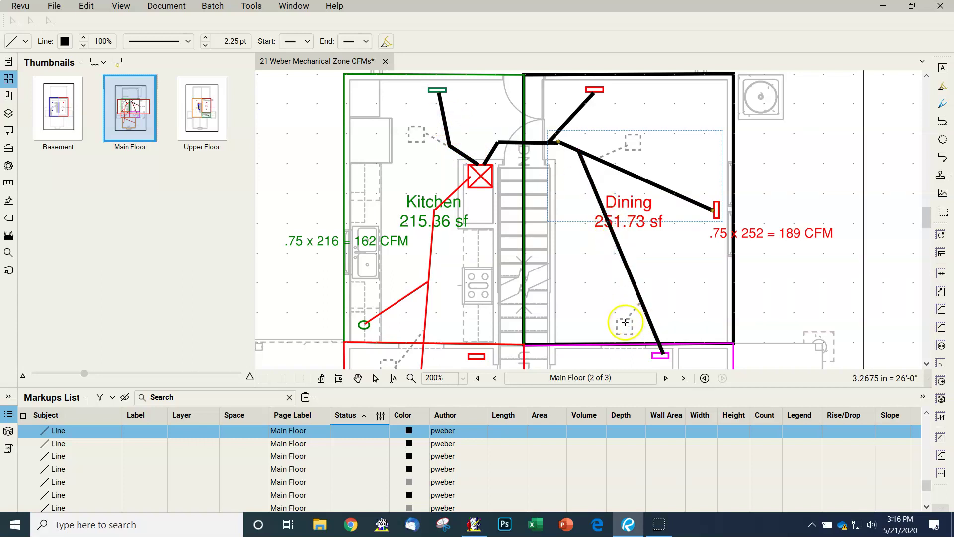
left_click(456, 189)
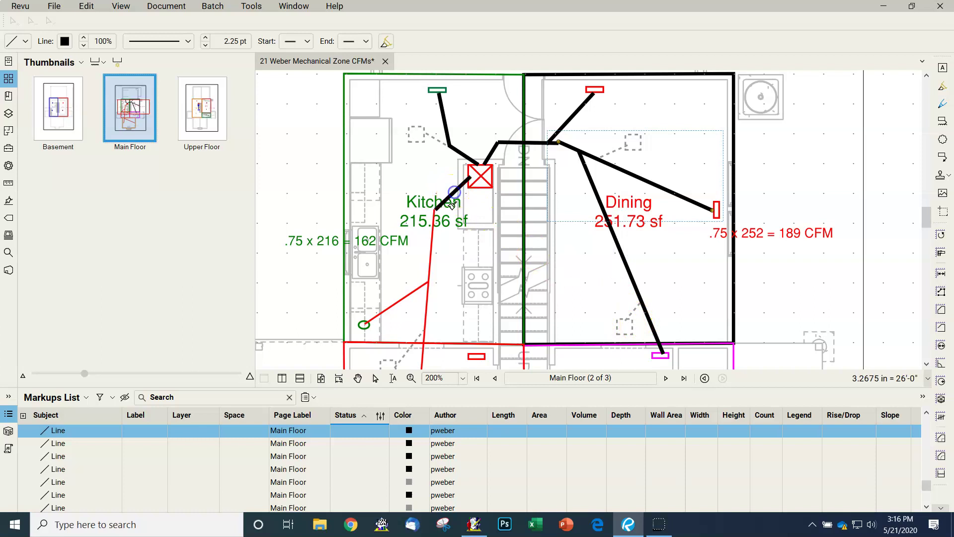
left_click(433, 244)
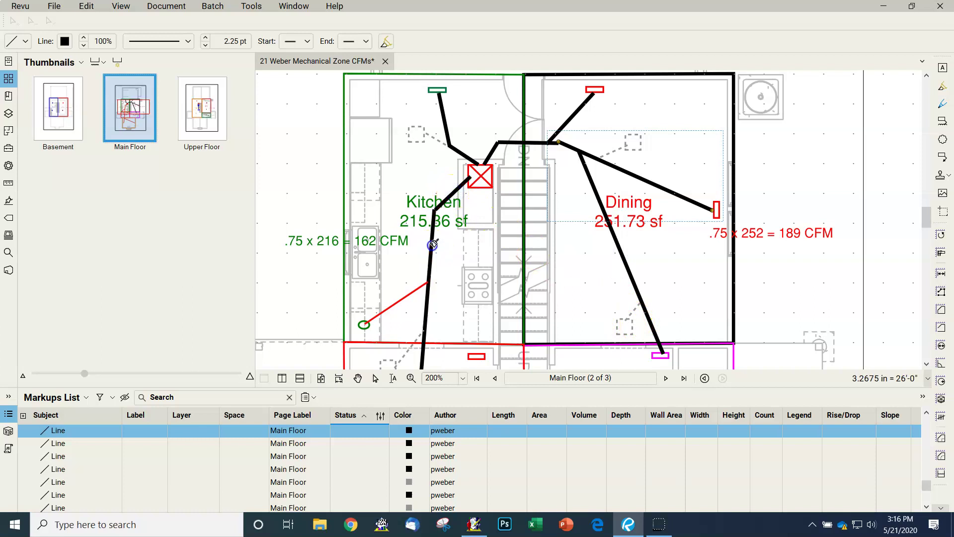
left_click(419, 287)
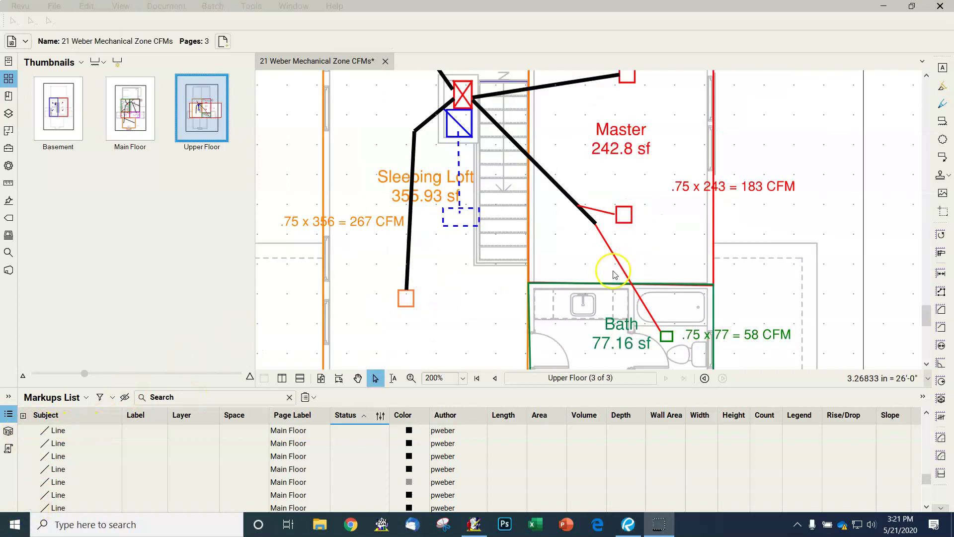
- Copy the Upper Floor's black diagonal duct format onto the Master's lower register branch and the line to the Bath register
scroll(606, 239, "up", 3)
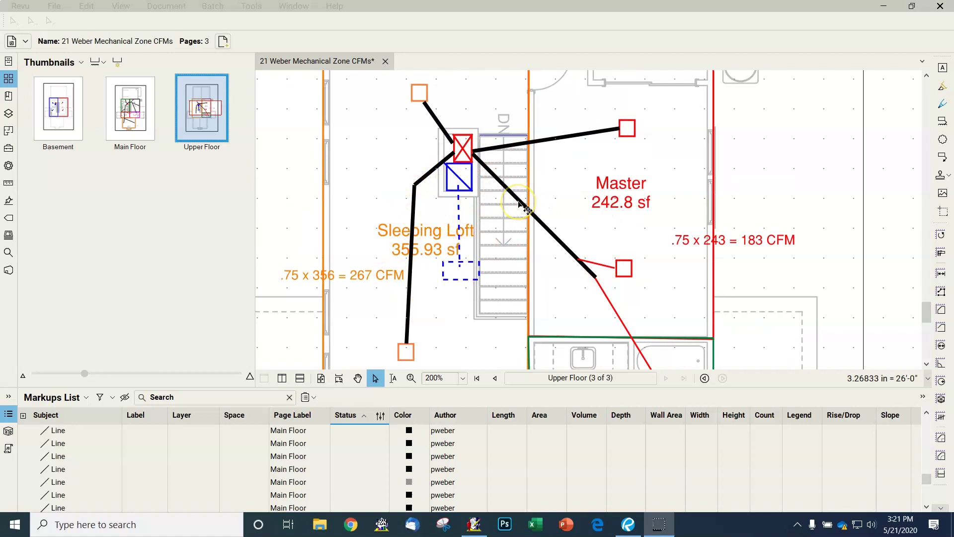
scroll(526, 209, "down", 3)
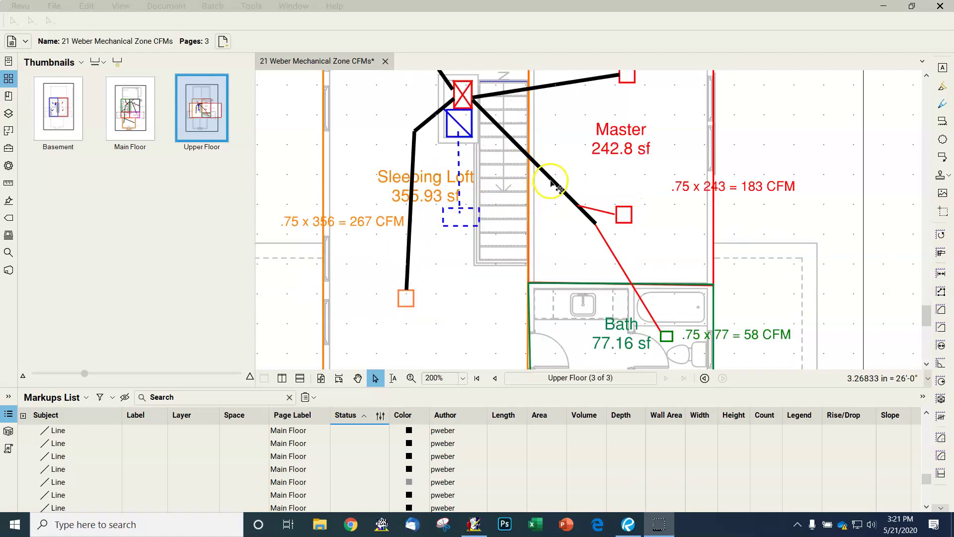
left_click(555, 185)
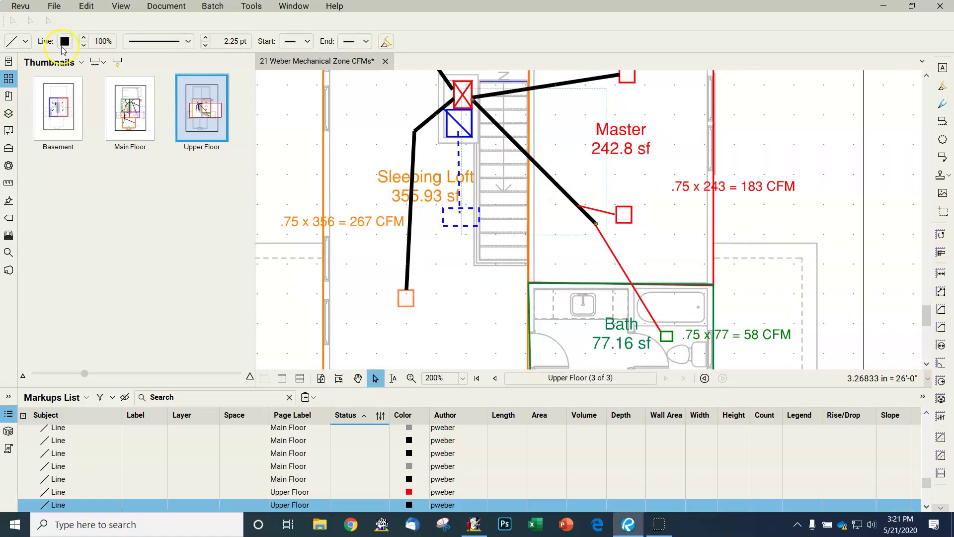
right_click(557, 184)
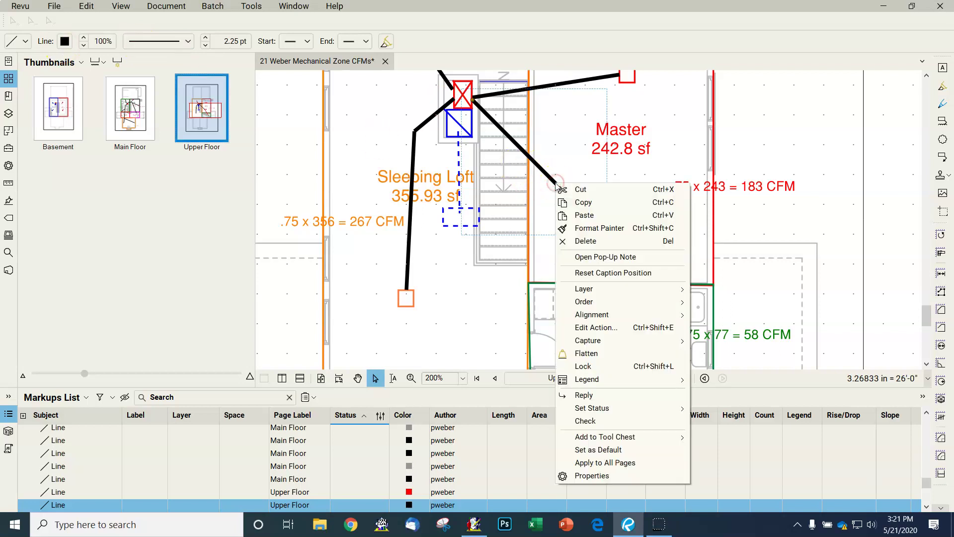
left_click(591, 228)
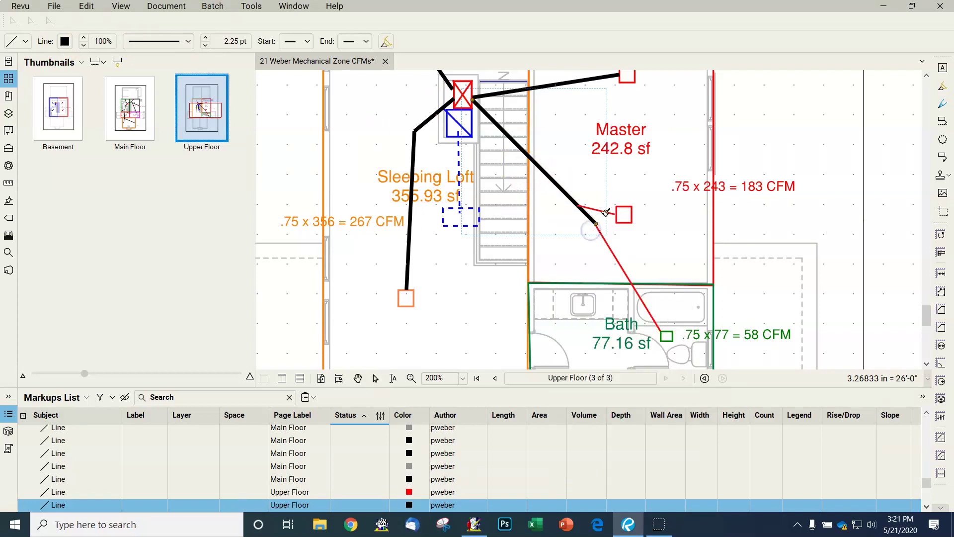
left_click(611, 247)
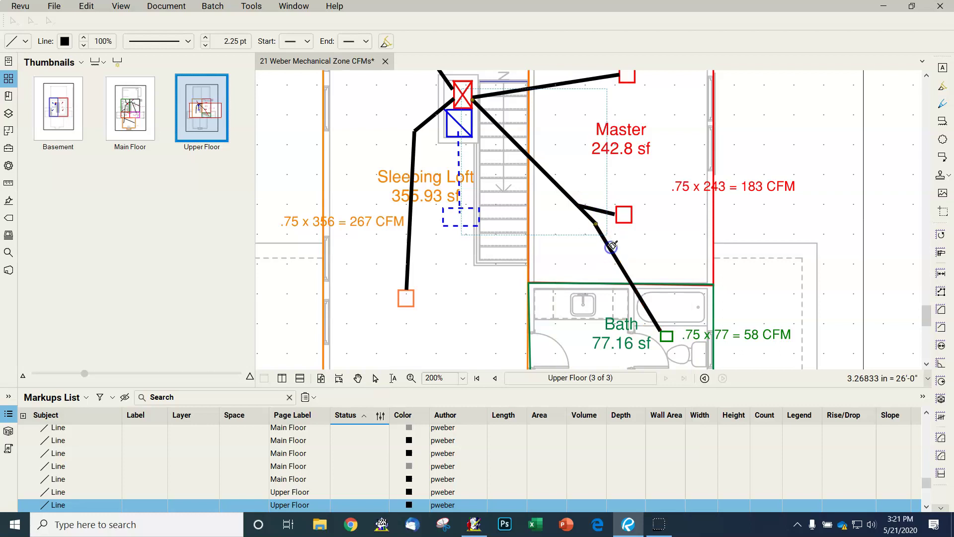
- Review the duct runs, registers and shafts on the Upper Floor, Main Floor and Basement plans
scroll(572, 330, "down", 1)
scroll(582, 321, "up", 4)
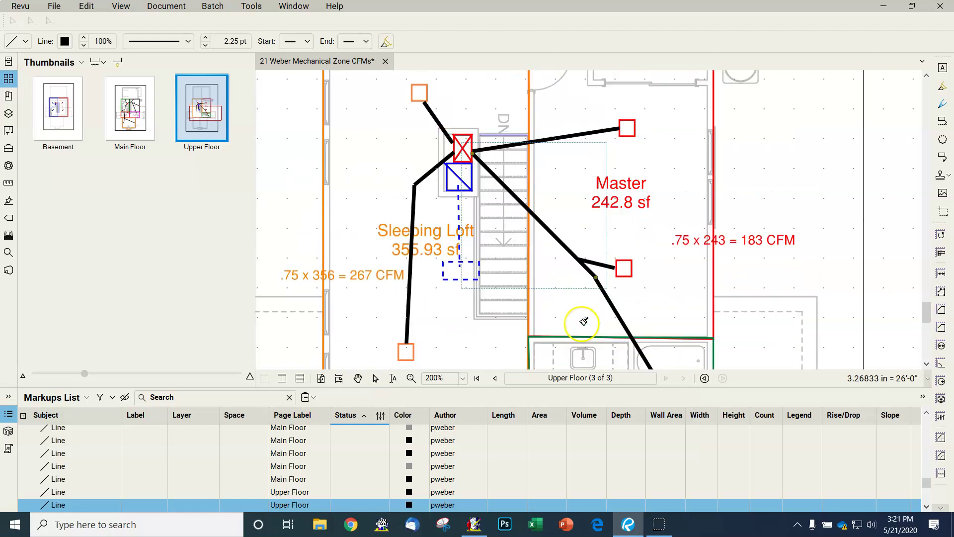
scroll(581, 322, "down", 3)
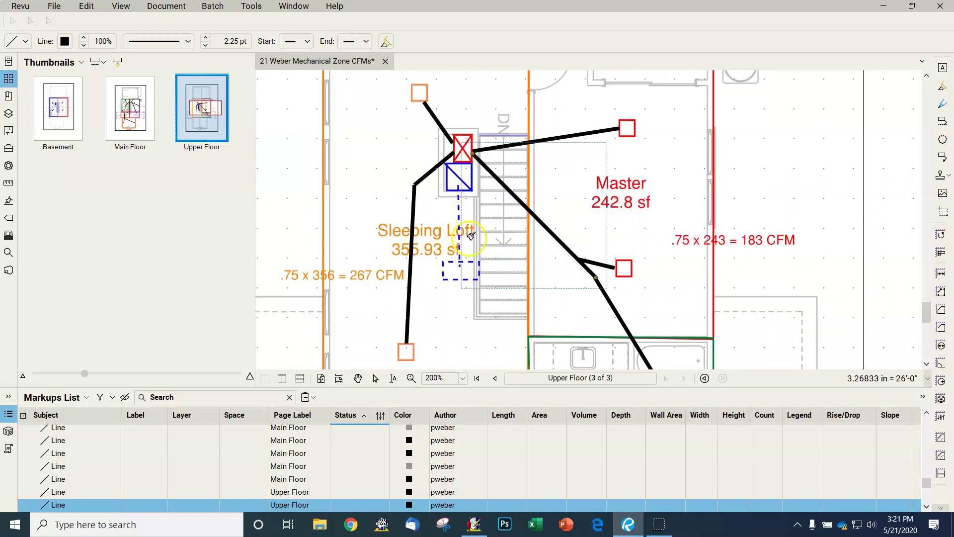
scroll(488, 277, "up", 10)
scroll(542, 279, "up", 5)
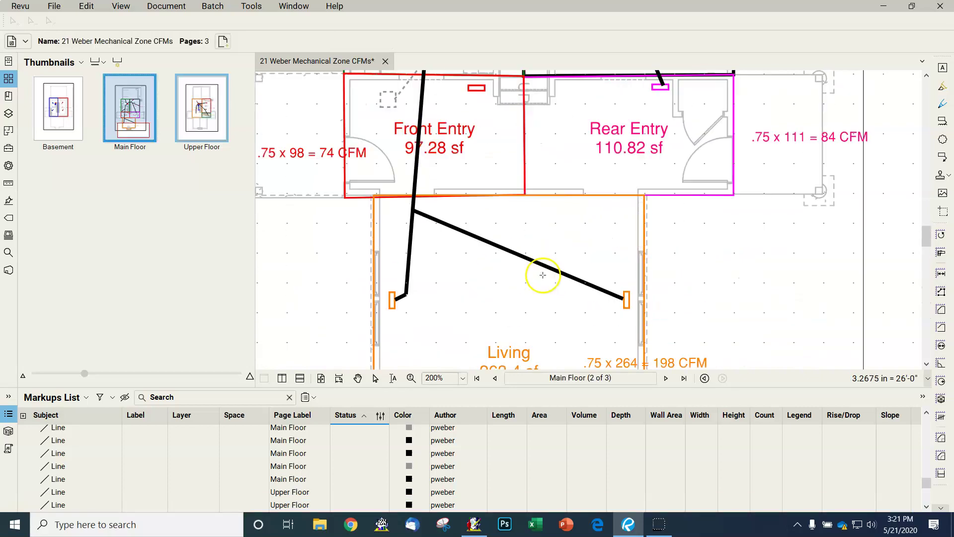
scroll(509, 314, "up", 2)
scroll(610, 274, "up", 2)
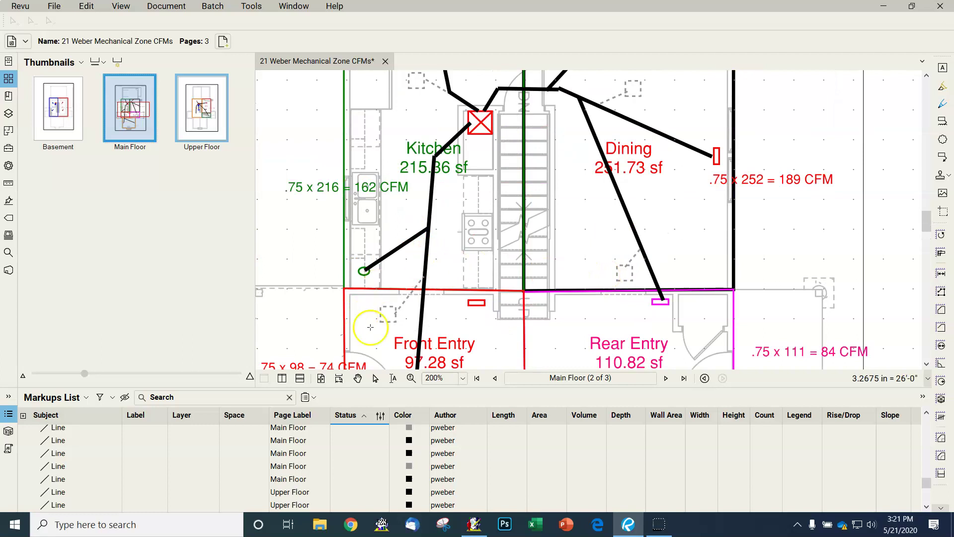
scroll(567, 284, "up", 2)
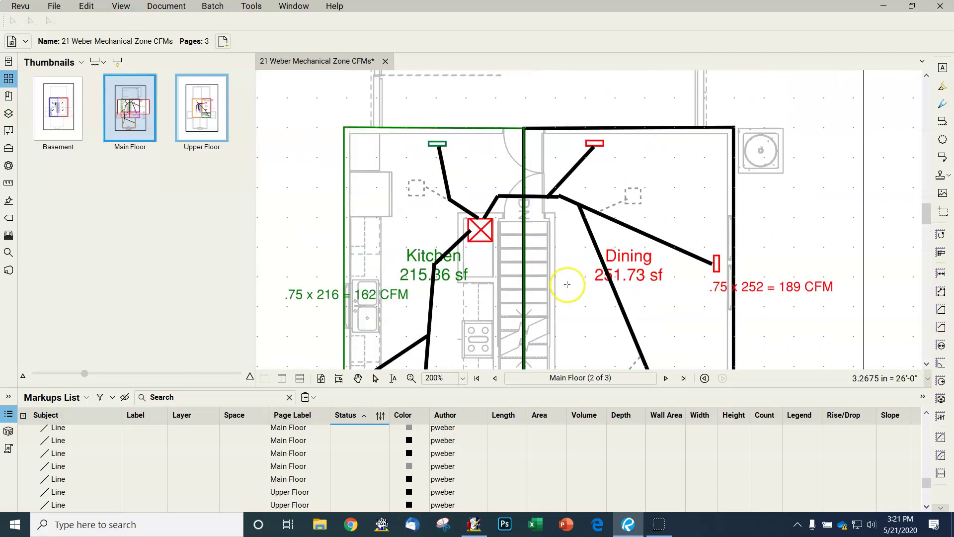
scroll(490, 252, "down", 2)
scroll(493, 250, "up", 12)
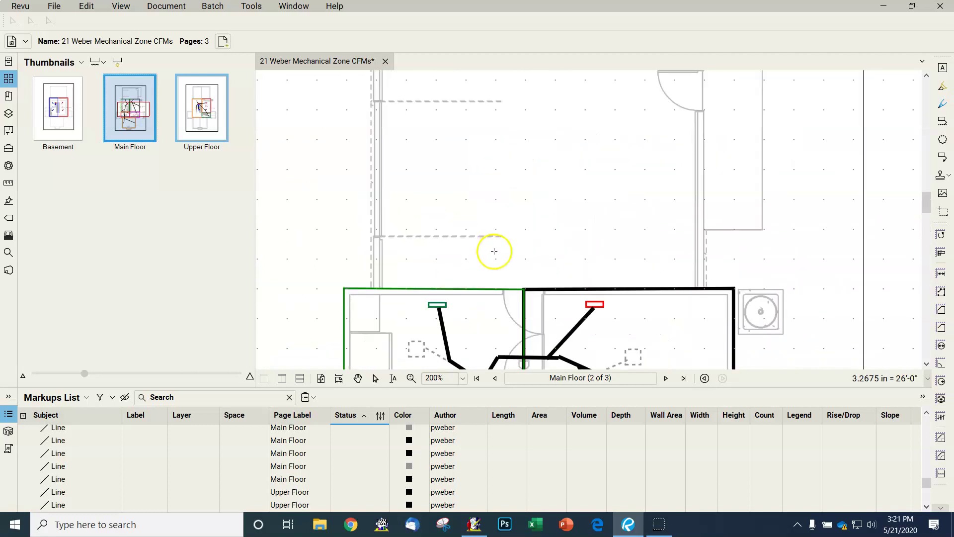
scroll(502, 243, "up", 8)
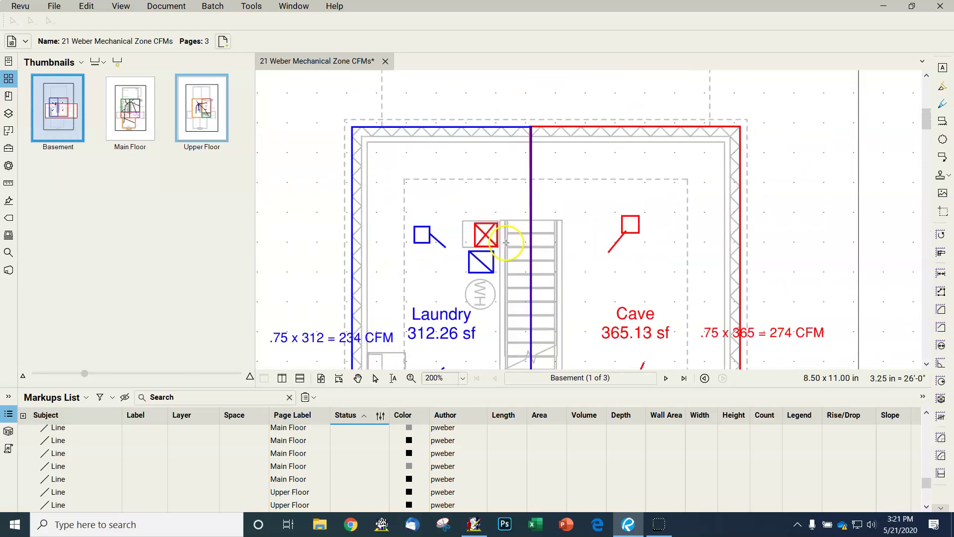
scroll(507, 238, "down", 1)
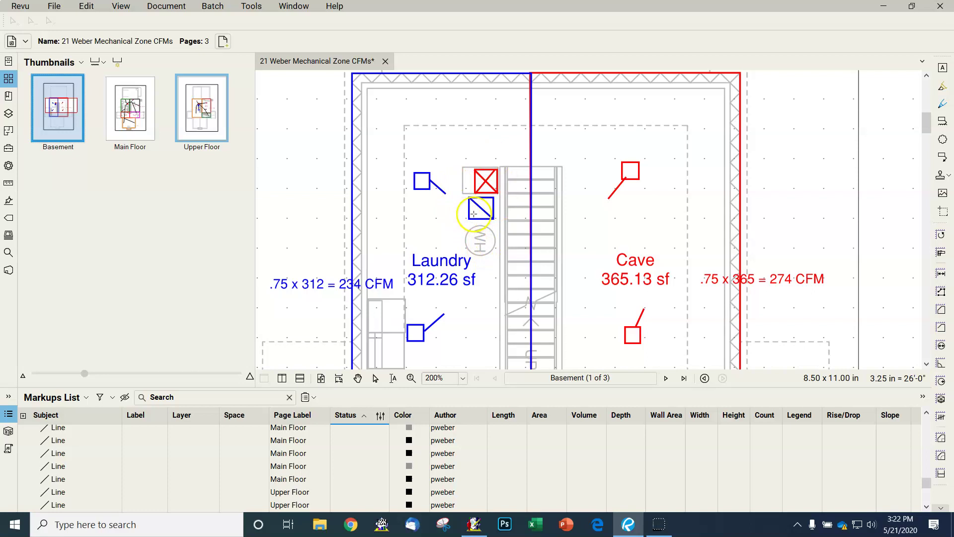
scroll(517, 189, "down", 6)
scroll(517, 193, "down", 10)
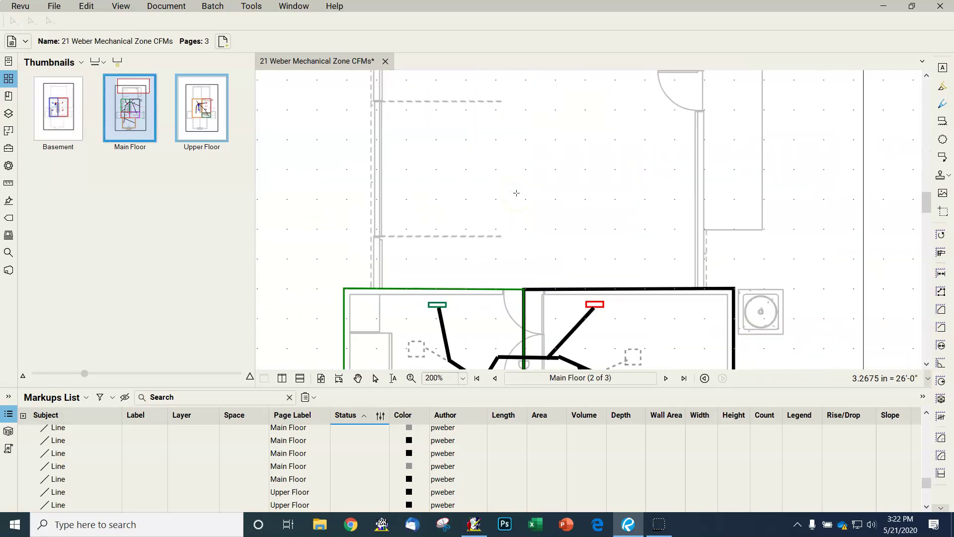
scroll(515, 194, "down", 5)
scroll(611, 209, "up", 3)
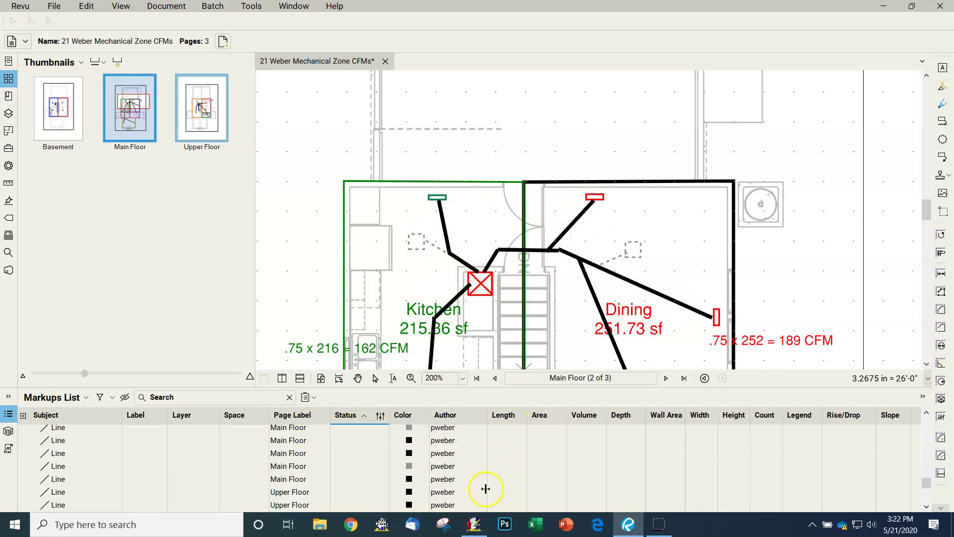
- Switch to the CM 115 Packet F Mechanical document in Word Pro and examine the duct size table's 12" and 10" round duct capacities
left_click(474, 524)
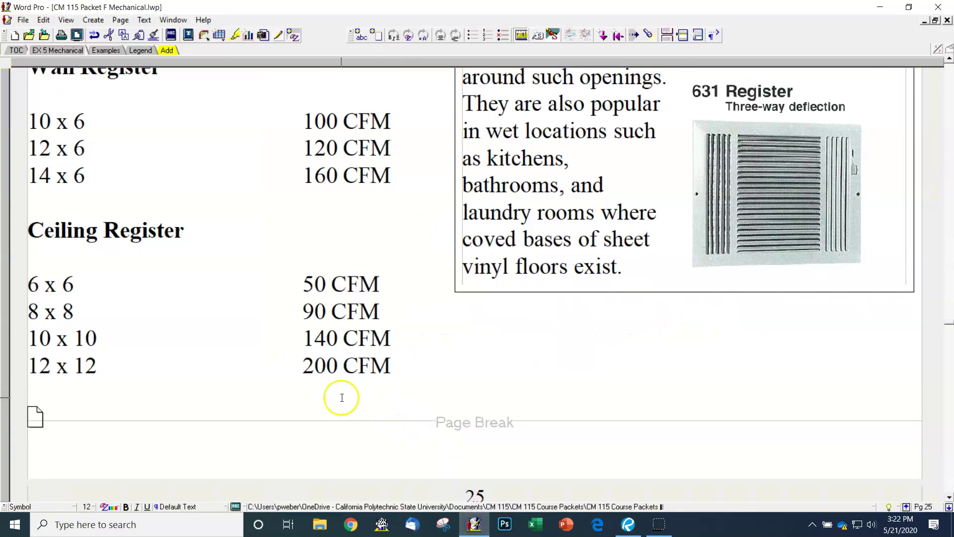
scroll(338, 394, "up", 15)
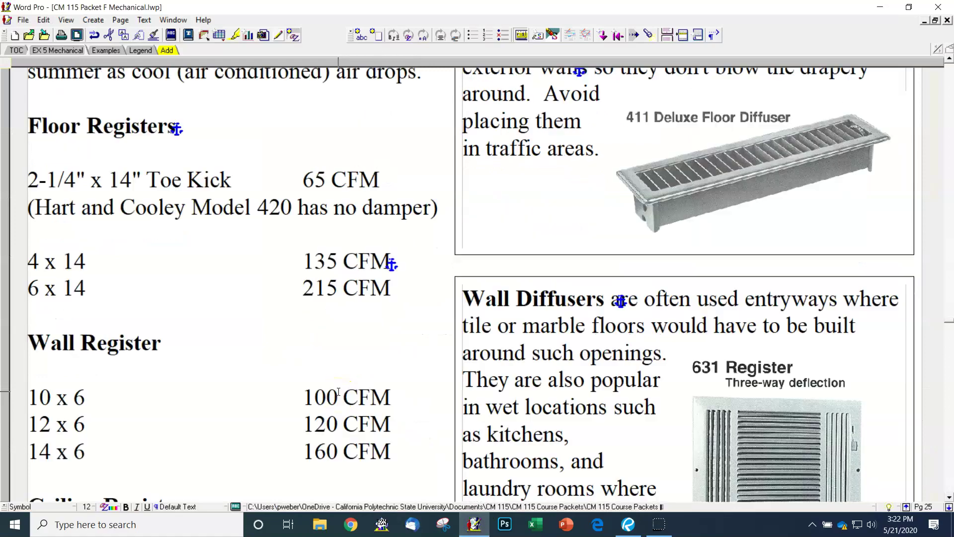
scroll(357, 383, "down", 20)
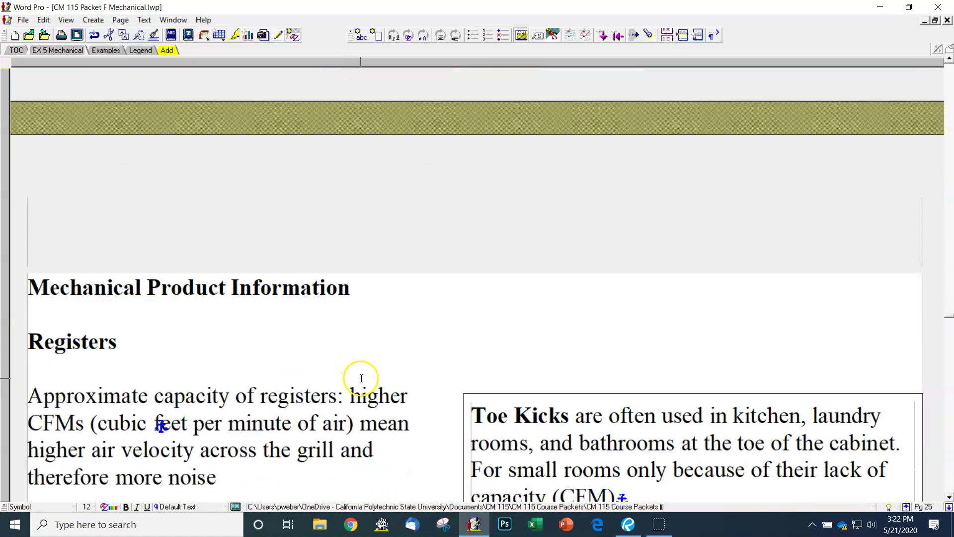
scroll(365, 380, "down", 12)
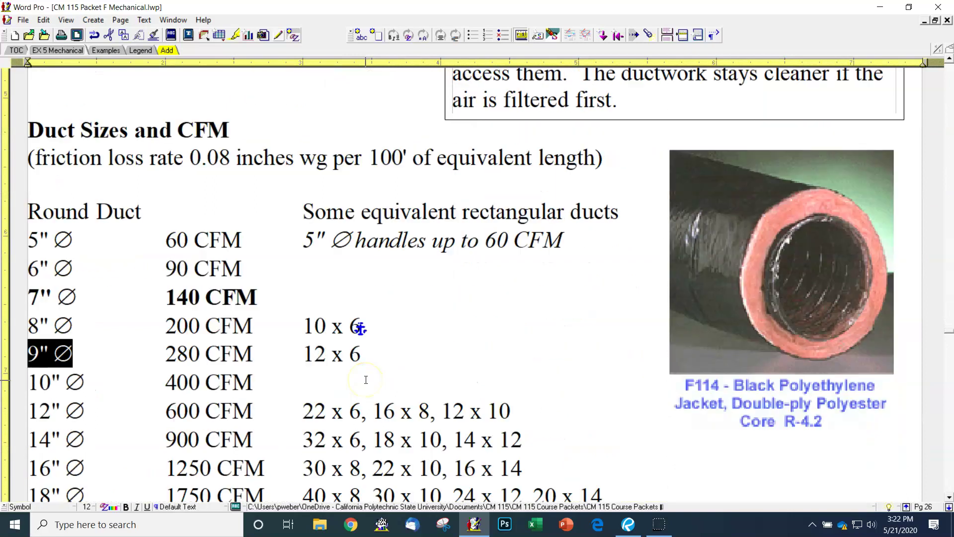
scroll(366, 380, "up", 3)
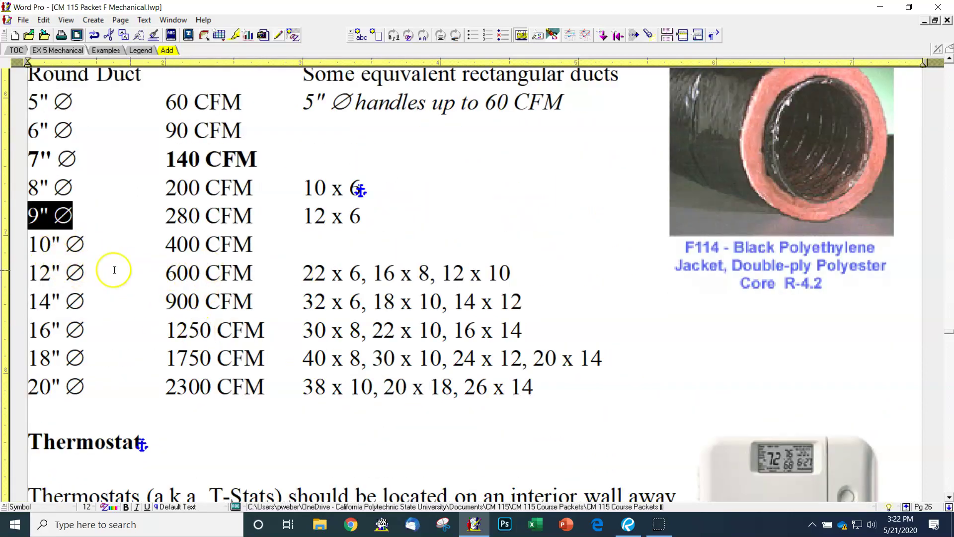
left_click_drag(29, 279, 168, 272)
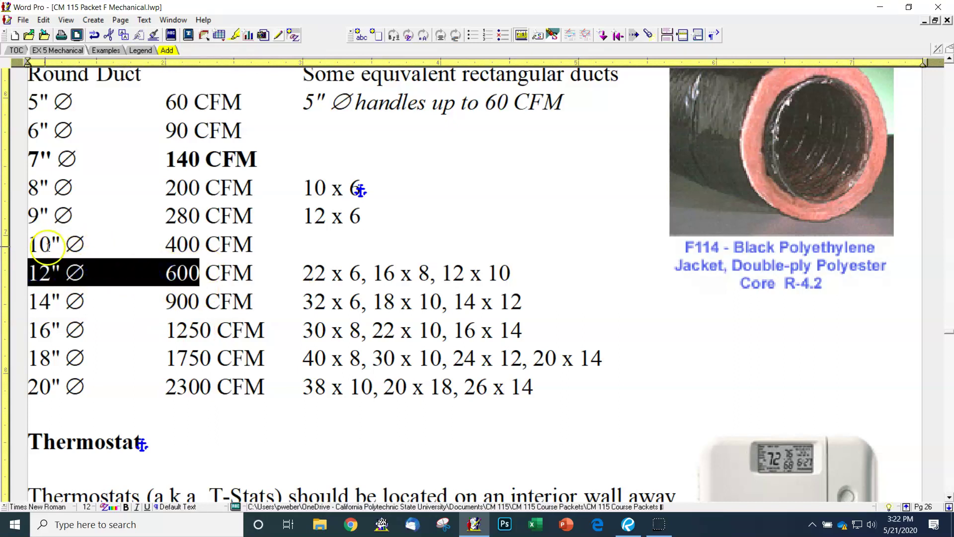
left_click_drag(30, 243, 142, 243)
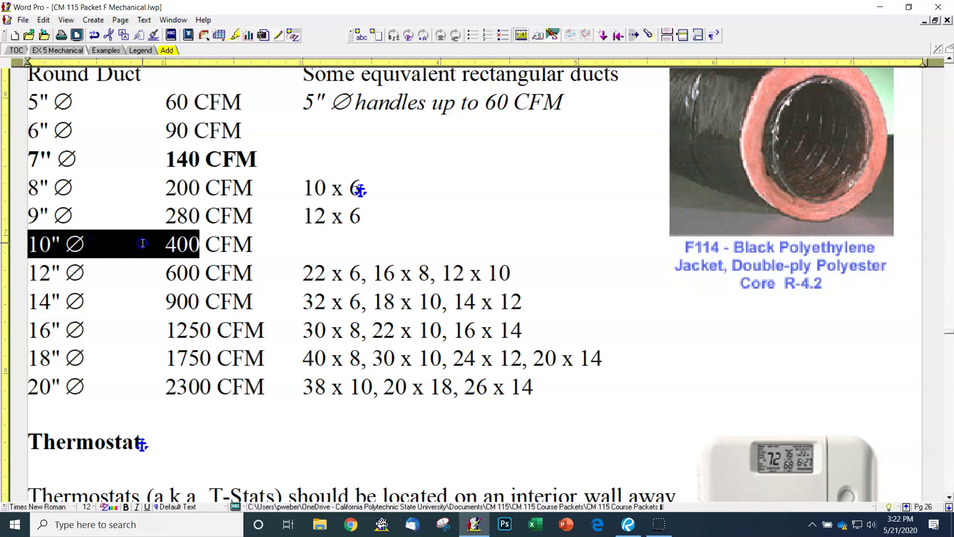
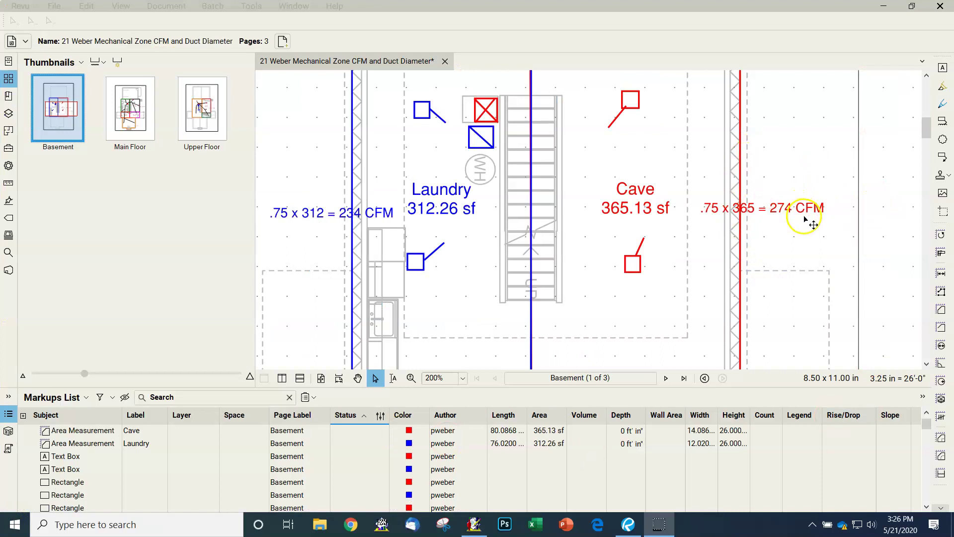
- Add a text box reading 137 CFM = 7" beside the Cave's lower register on the Basement plan
left_click(247, 10)
mouse_move(313, 19)
left_click(367, 22)
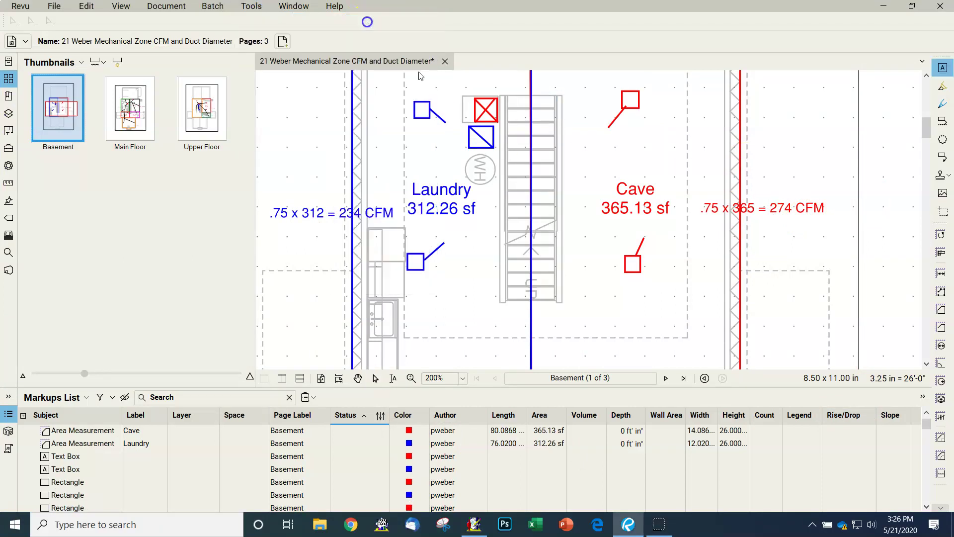
left_click(657, 242)
left_click_drag(708, 259, 845, 261)
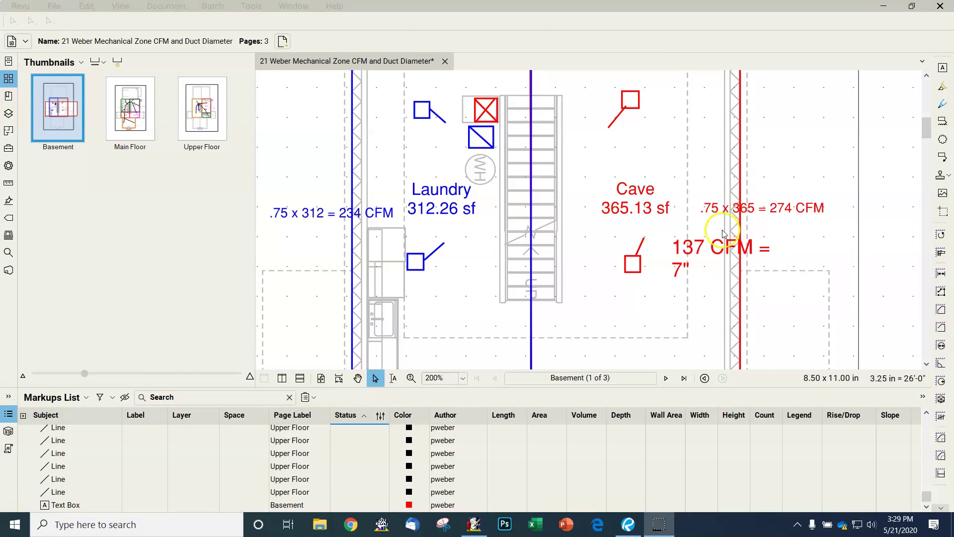
- Set the 137 CFM = 7" label's font size to 8 and its text color to black
double_click(701, 247)
left_click(750, 248)
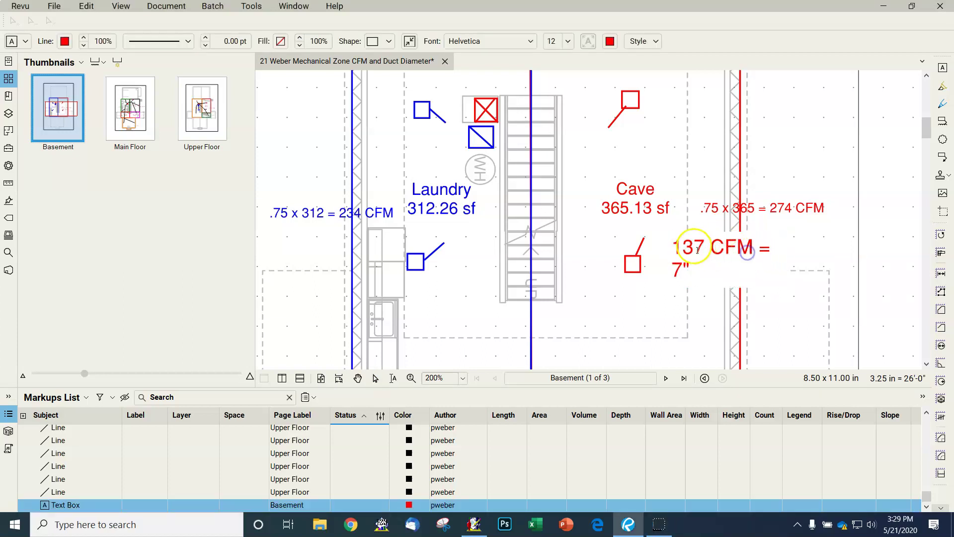
left_click_drag(677, 247, 699, 272)
key("ctrl+c")
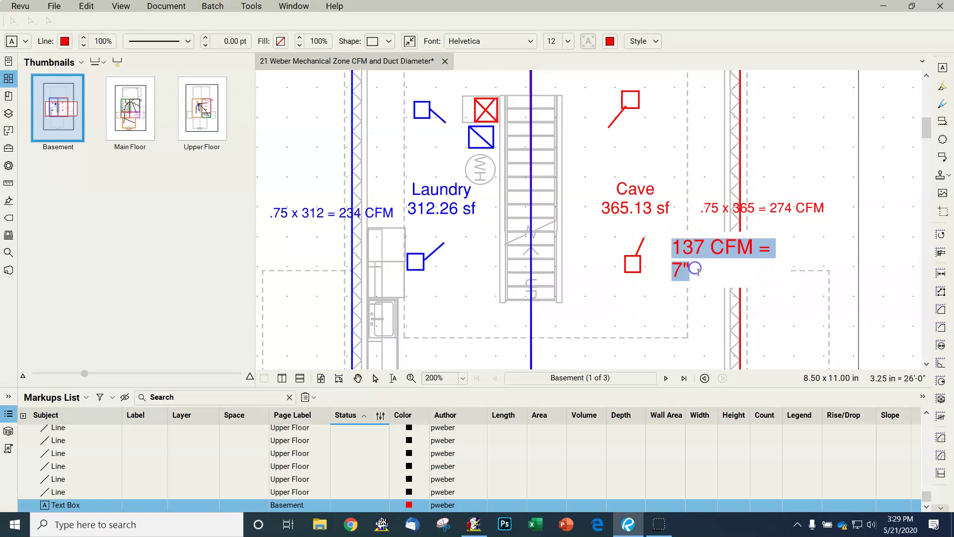
left_click(571, 42)
left_click(576, 62)
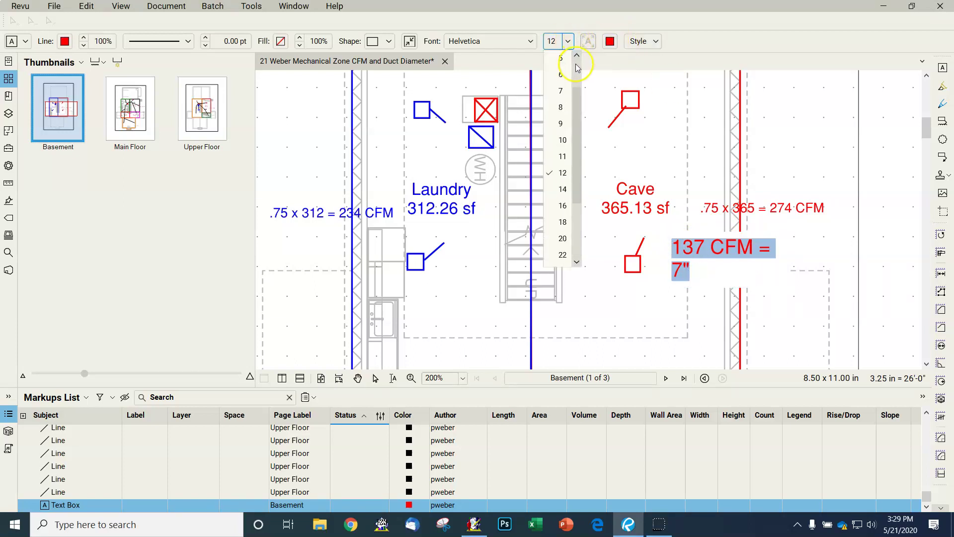
left_click(561, 109)
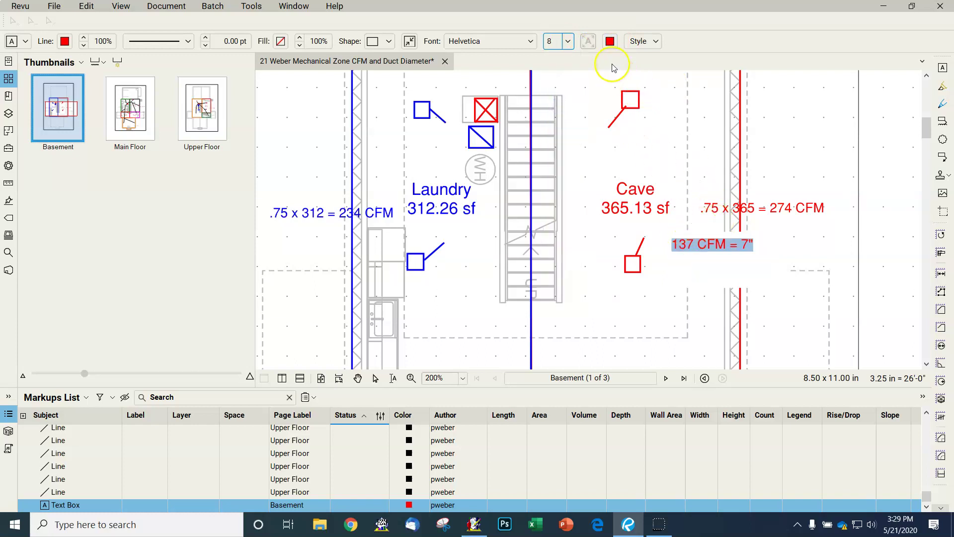
left_click(609, 42)
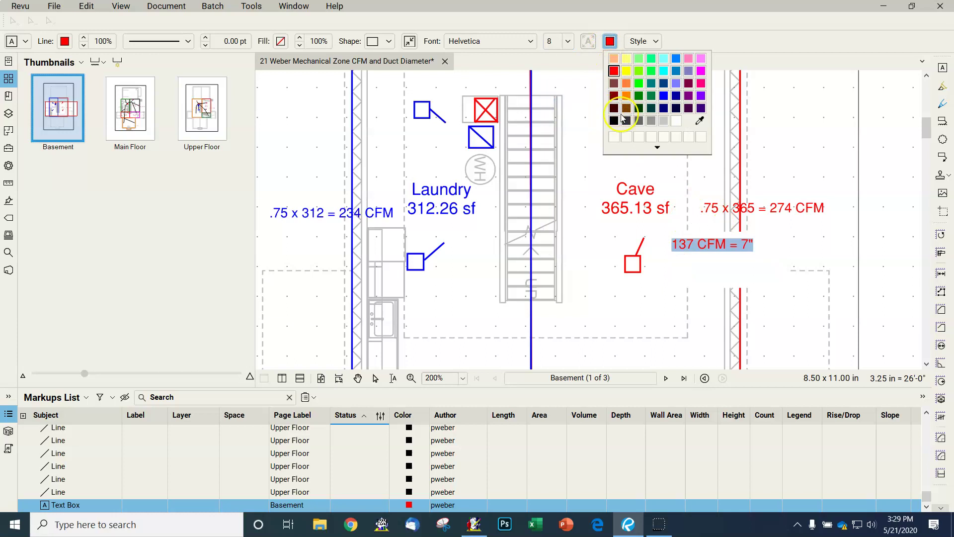
left_click(614, 121)
left_click(696, 240)
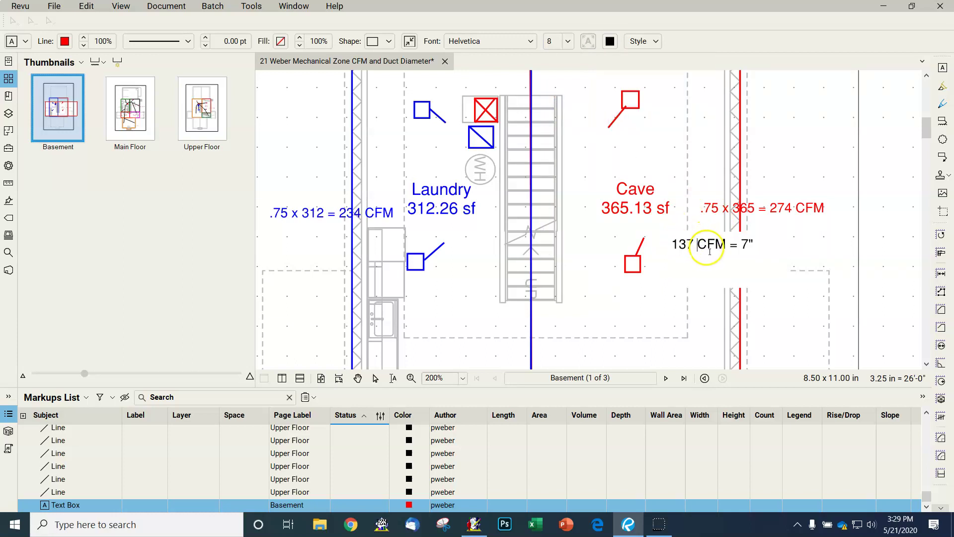
- Shorten the label's text box and move it right next to the Cave's lower register
left_click(375, 378)
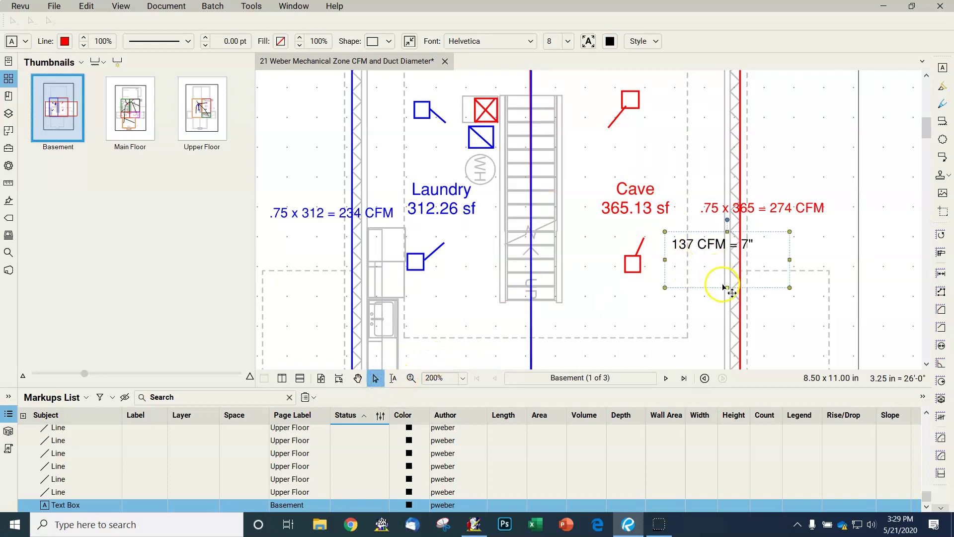
left_click_drag(727, 286, 684, 242)
left_click(683, 293)
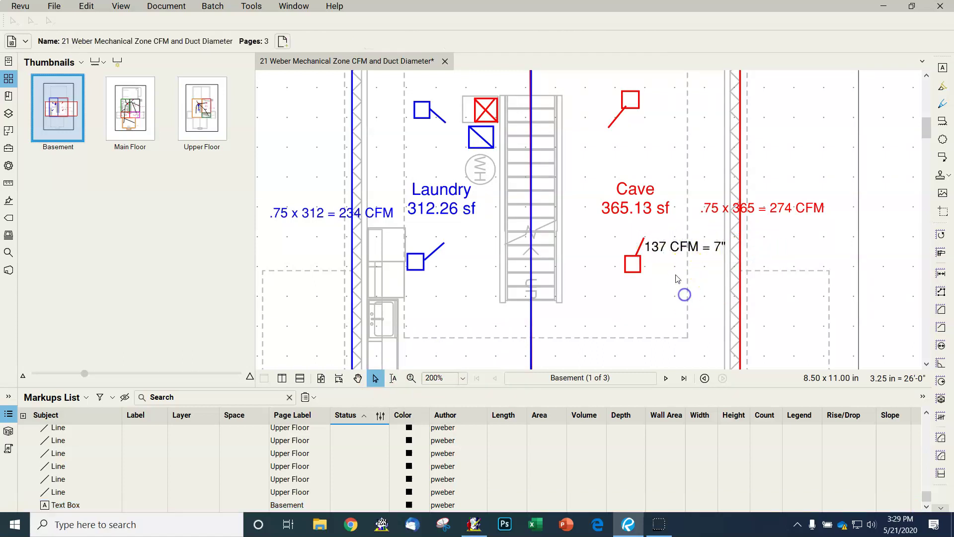
- Move the 137 CFM = 7" label to the Laundry's lower register and paste a copy beside the Cave's lower register
left_click(690, 256)
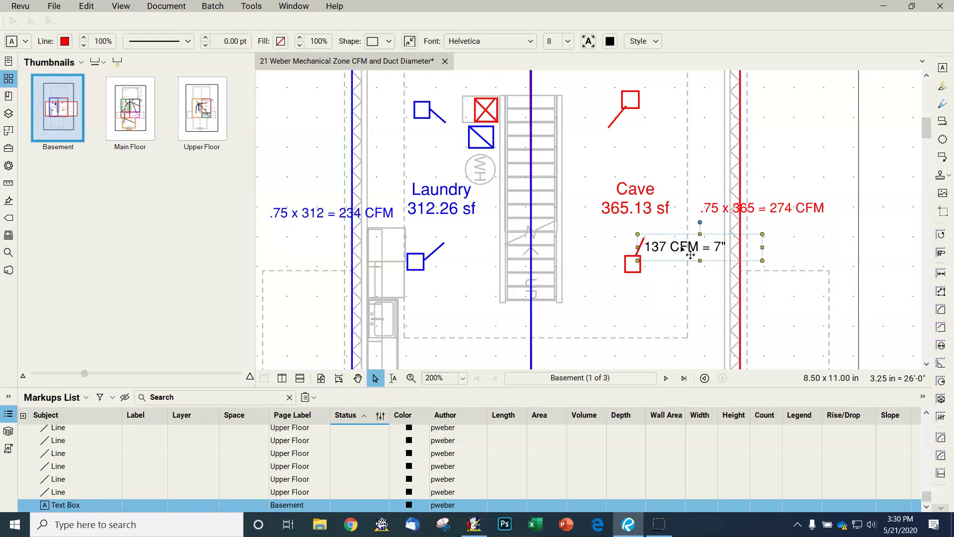
left_click_drag(672, 250, 383, 249)
left_click(685, 281)
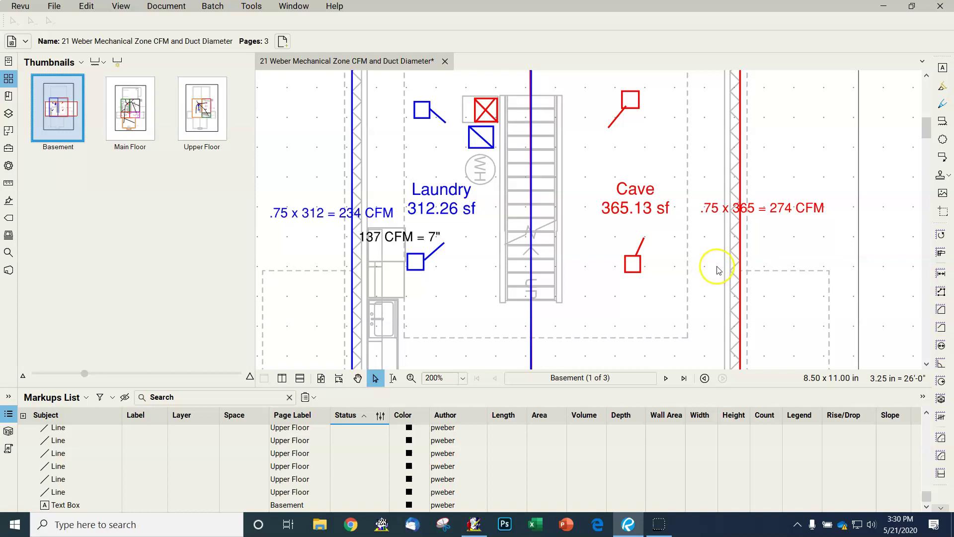
left_click(432, 237)
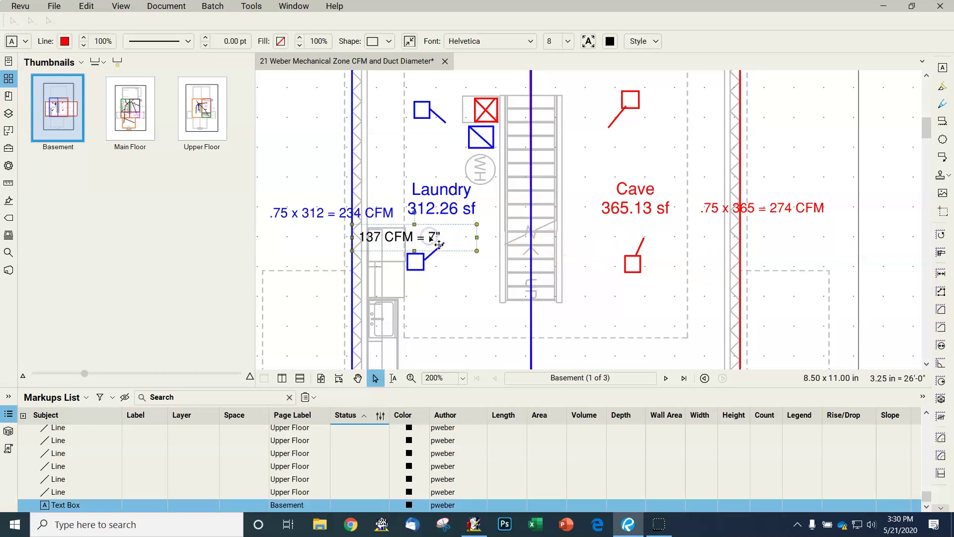
key("ctrl+v")
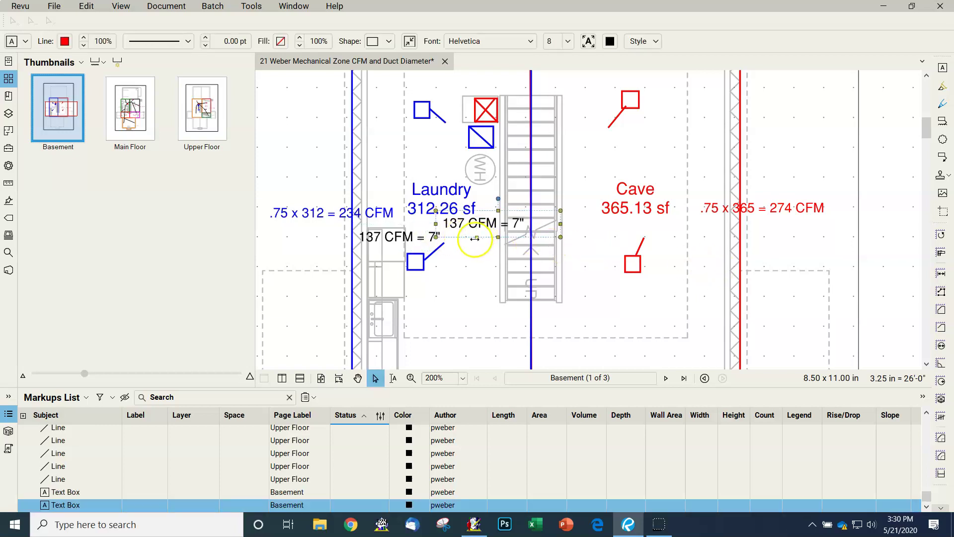
left_click_drag(477, 240, 675, 257)
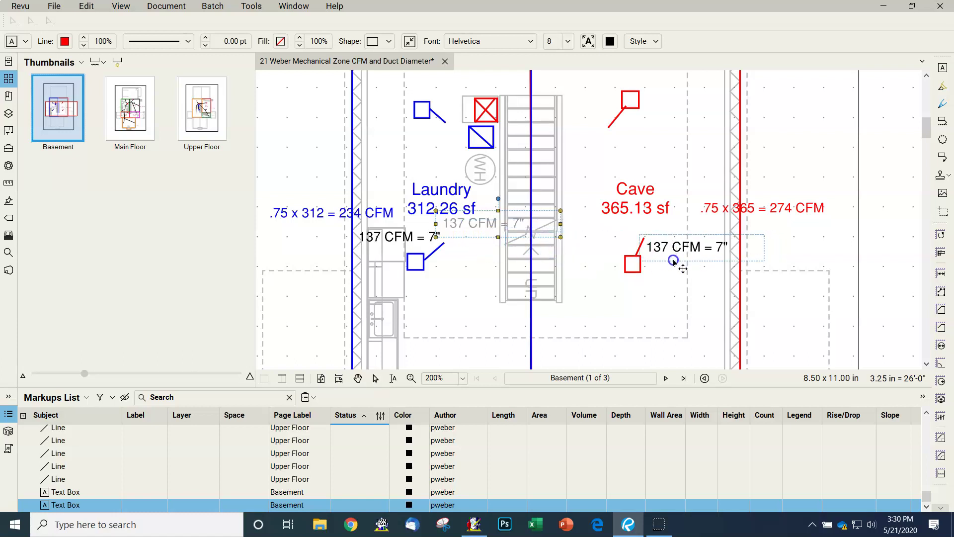
- Paste copies of the 137 CFM = 7" label beside the upper registers of the Cave and the Laundry
left_click(672, 125)
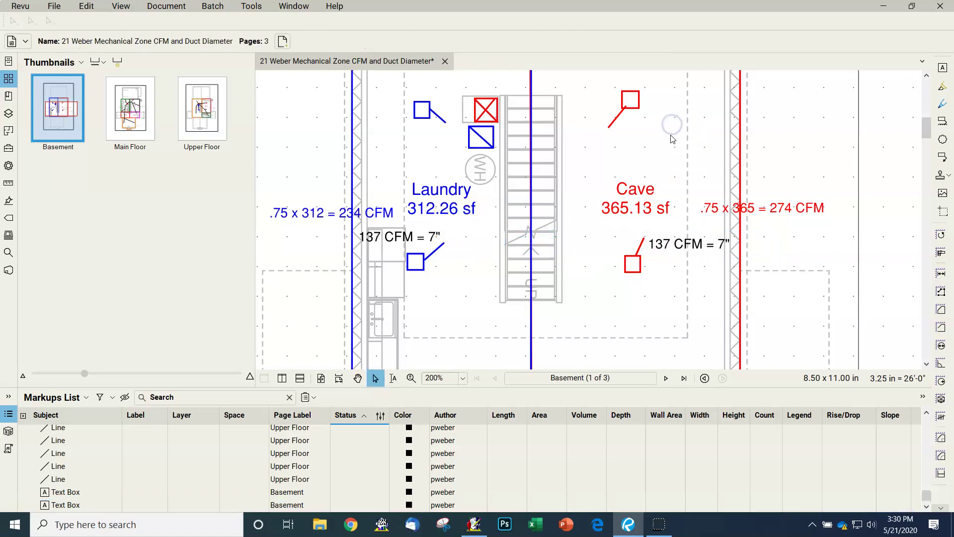
key("ctrl+v")
left_click_drag(719, 137, 663, 135)
left_click(432, 132)
key("ctrl+v")
left_click_drag(455, 141, 380, 148)
- Paste the 137 CFM = 7" label onto the Main Floor plan near the Dining's upper register
scroll(618, 139, "down", 6)
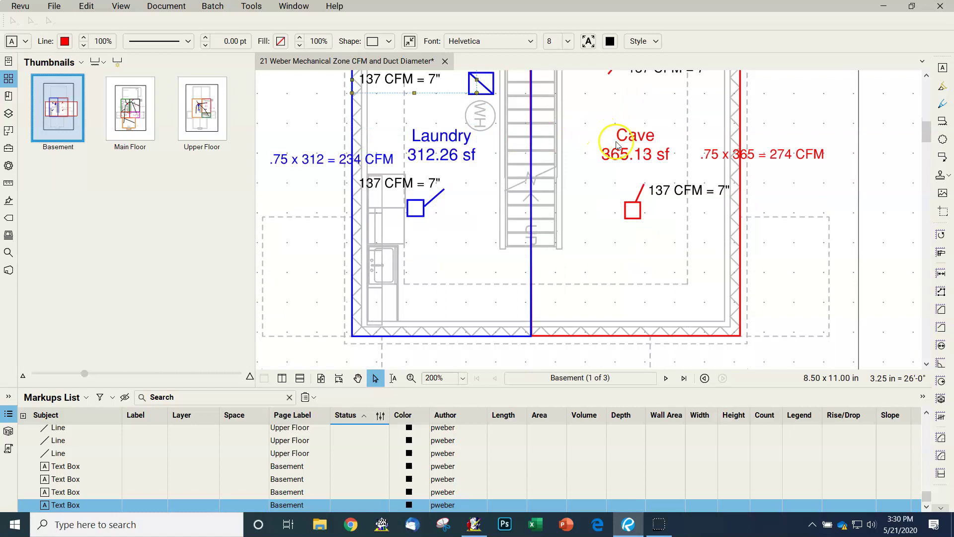
scroll(628, 144, "down", 10)
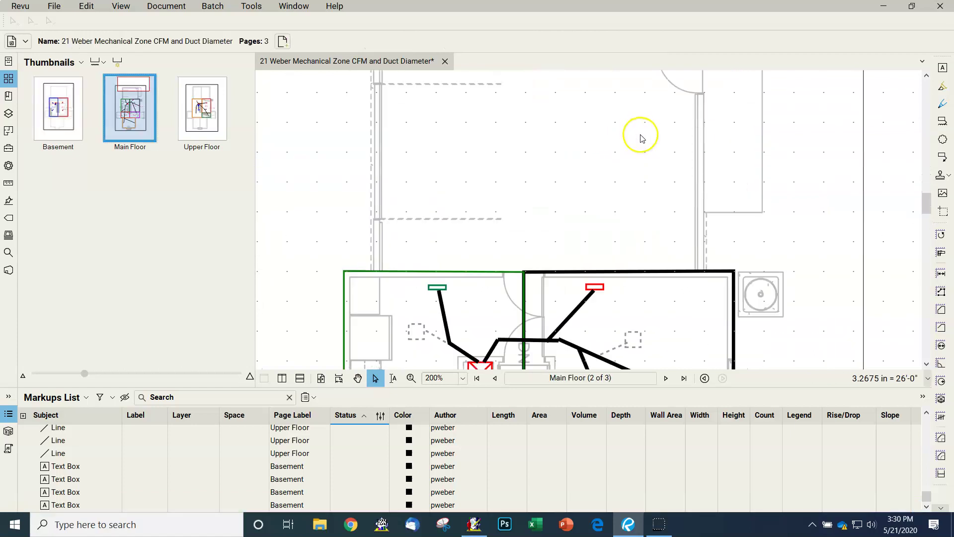
left_click(650, 148)
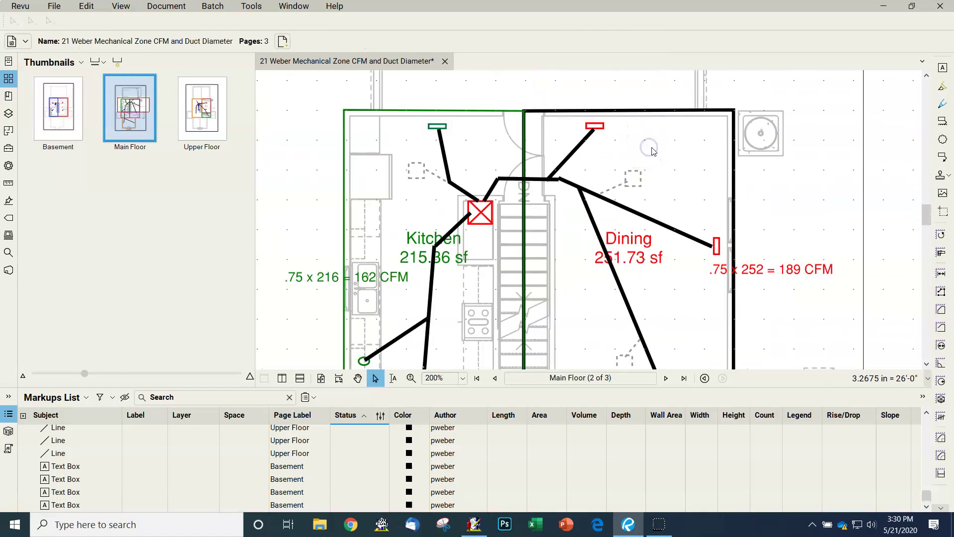
key("ctrl+v")
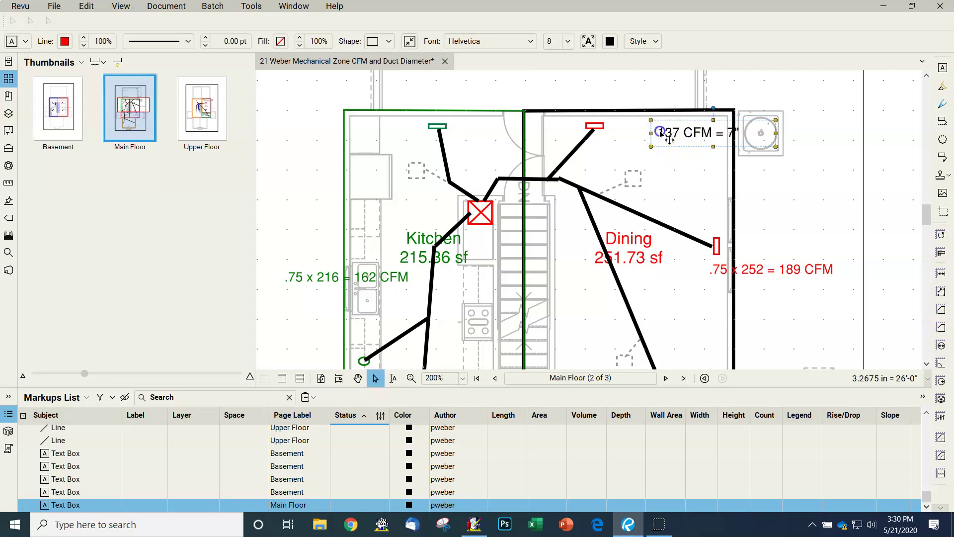
left_click_drag(670, 140, 660, 150)
left_click(668, 171)
left_click(642, 137)
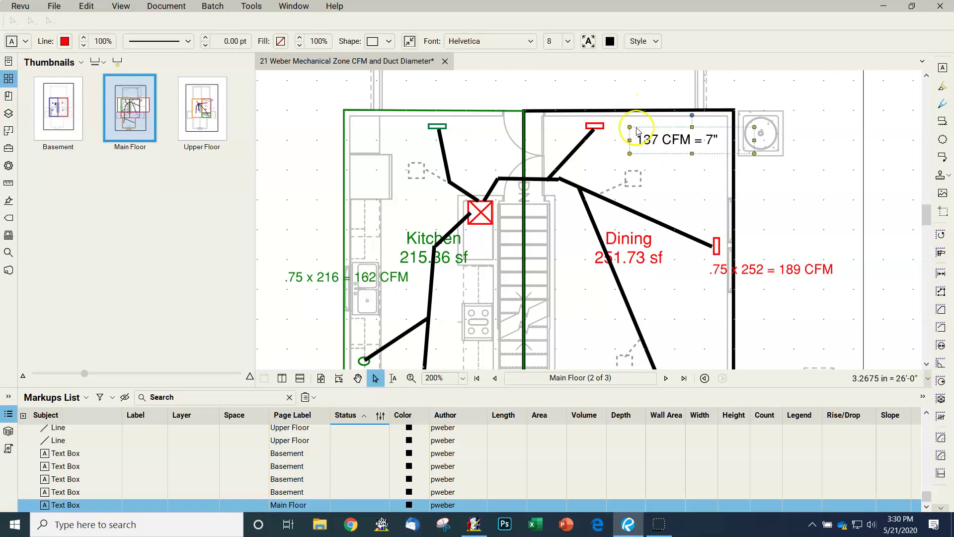
left_click(688, 180)
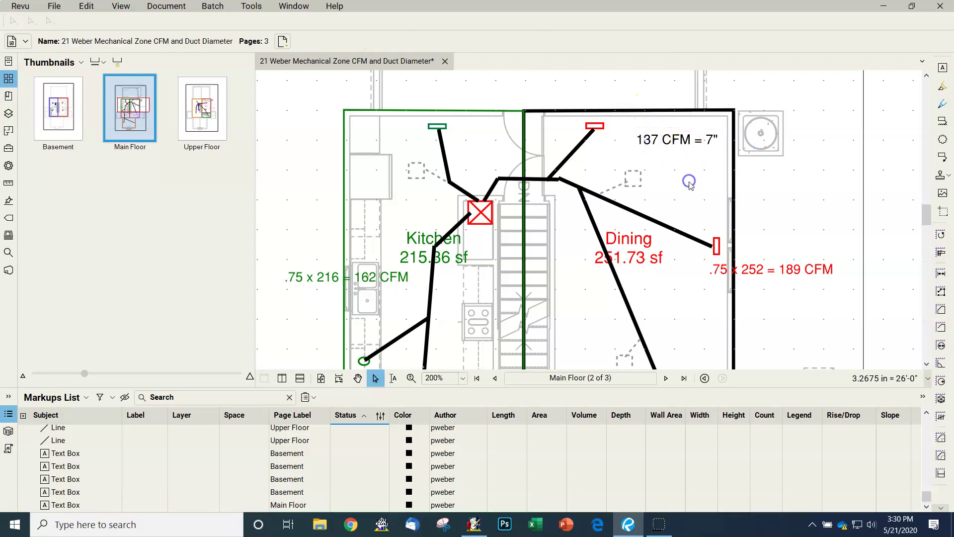
- Reduce the Main Floor duct label's font size to 6
left_click(697, 134)
double_click(698, 141)
left_click_drag(699, 141, 661, 140)
left_click(719, 139)
left_click(568, 42)
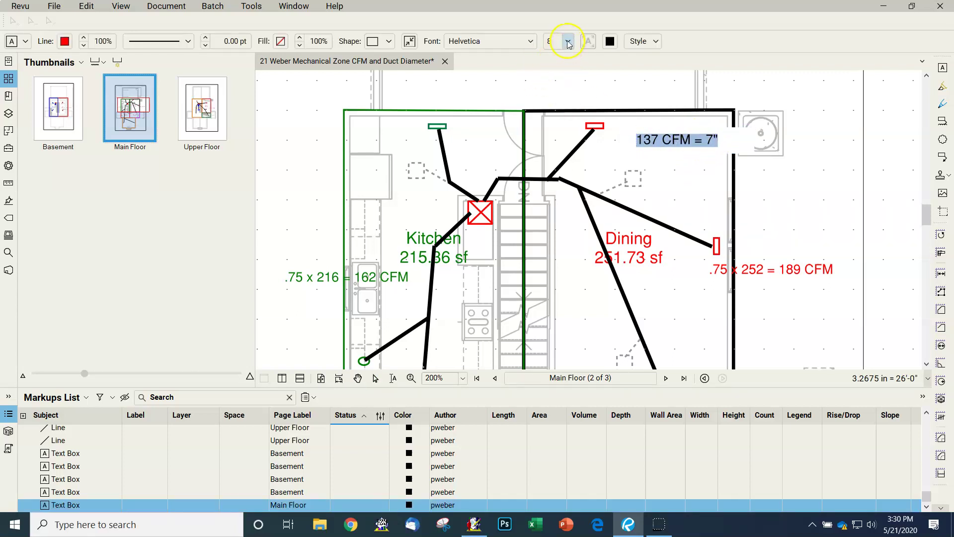
left_click(576, 56)
left_click(577, 55)
left_click(559, 63)
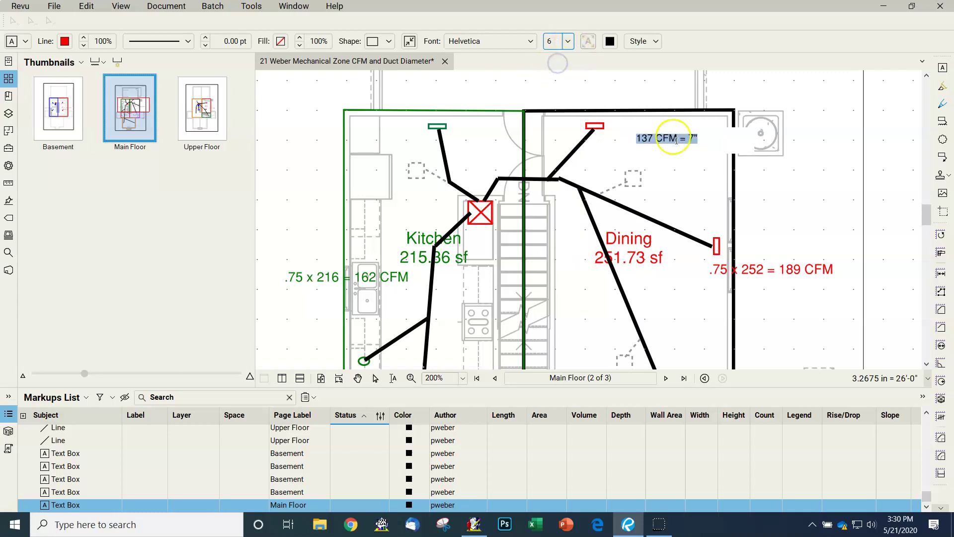
left_click(631, 159)
- Move the label next to the Dining's upper register duct and narrow its text box to fit the text
left_click_drag(669, 138, 671, 133)
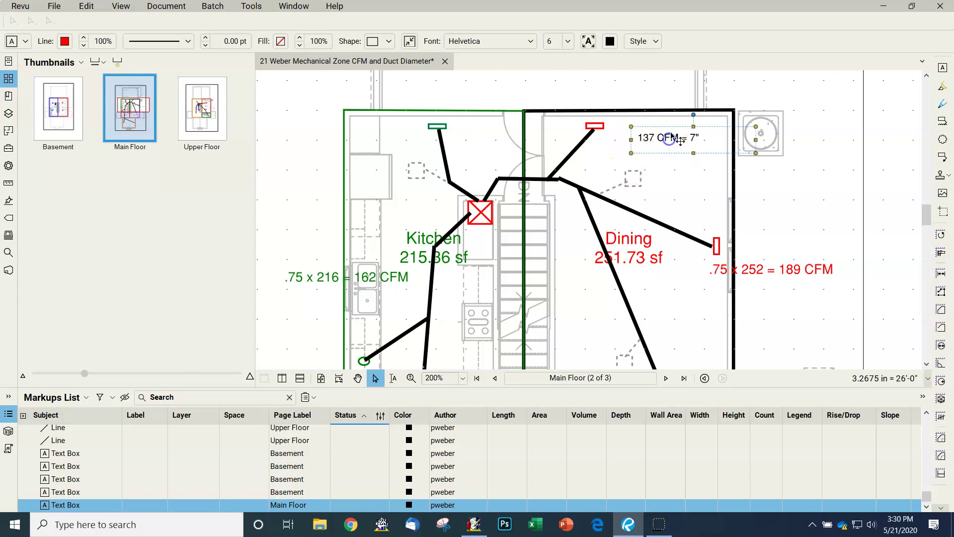
left_click(666, 128)
left_click(656, 130)
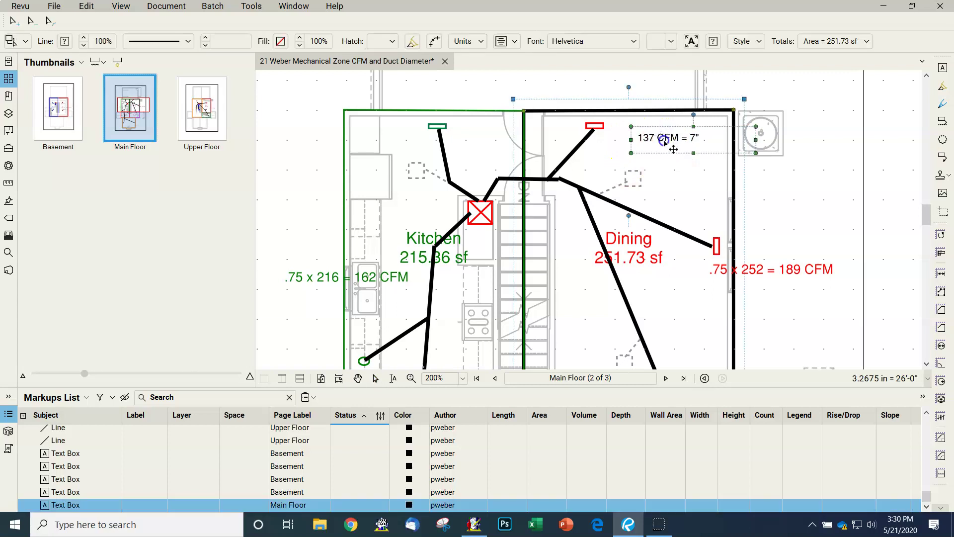
left_click_drag(686, 160, 666, 152)
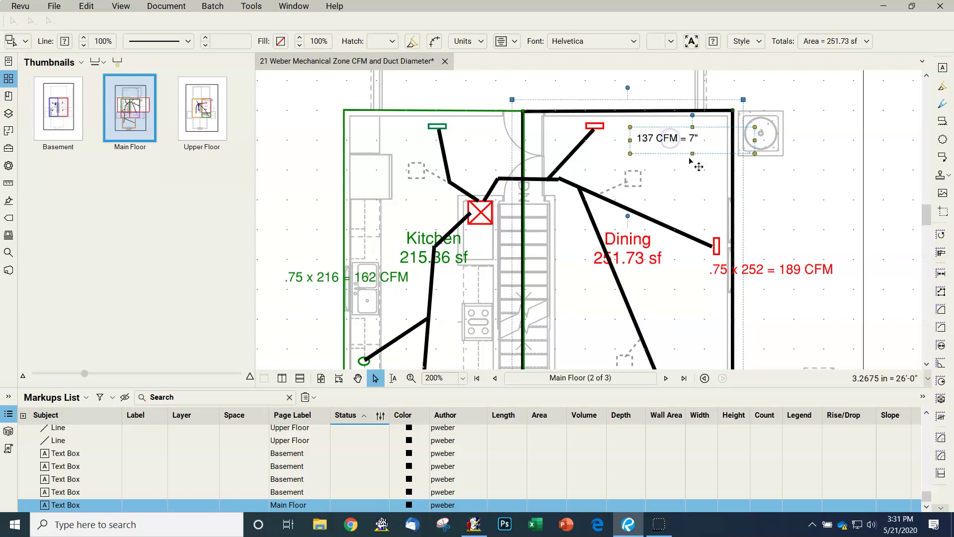
left_click(823, 189)
left_click(688, 150)
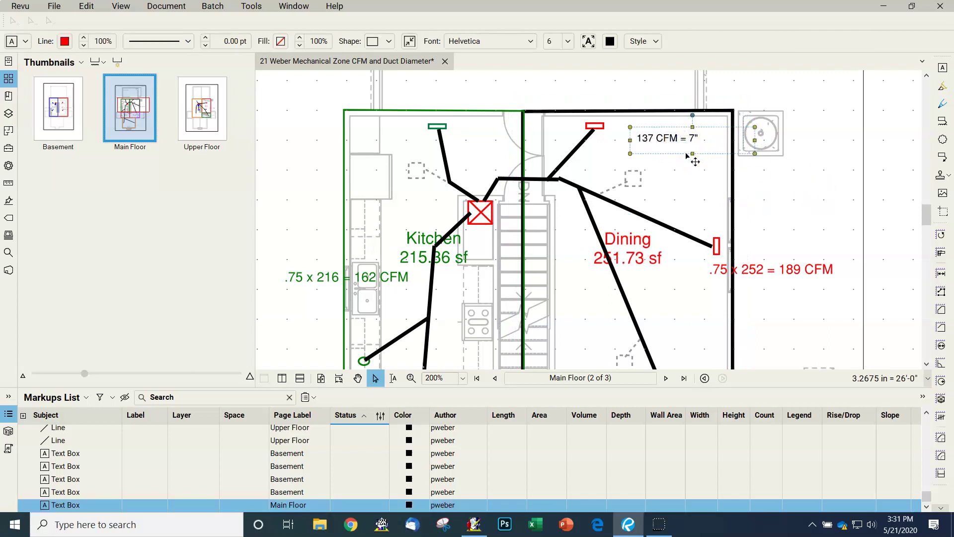
left_click_drag(686, 157, 655, 156)
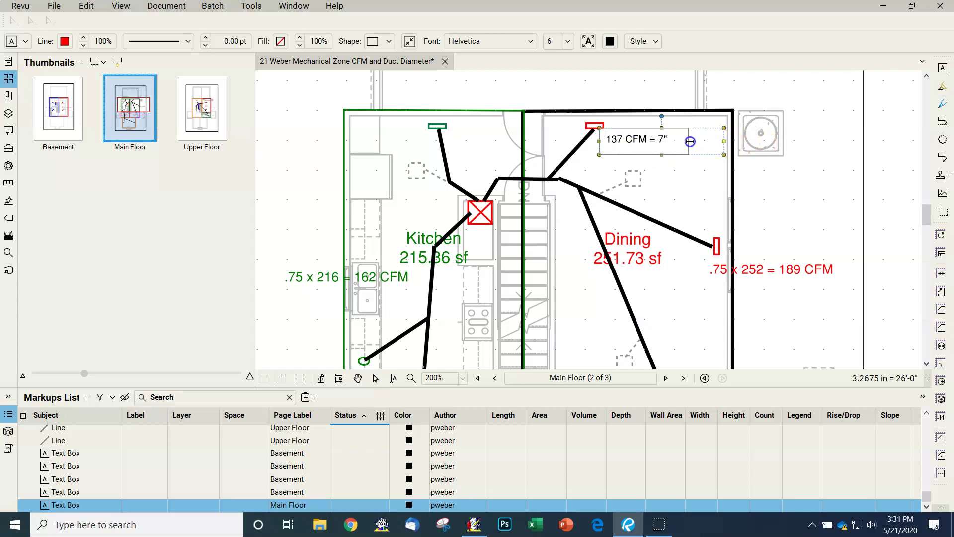
left_click(658, 155)
left_click_drag(684, 143, 646, 150)
left_click(690, 169)
- Copy the resized label, move the original down toward the Dining's right-hand duct, and place the copy beside the upper register
left_click(639, 137)
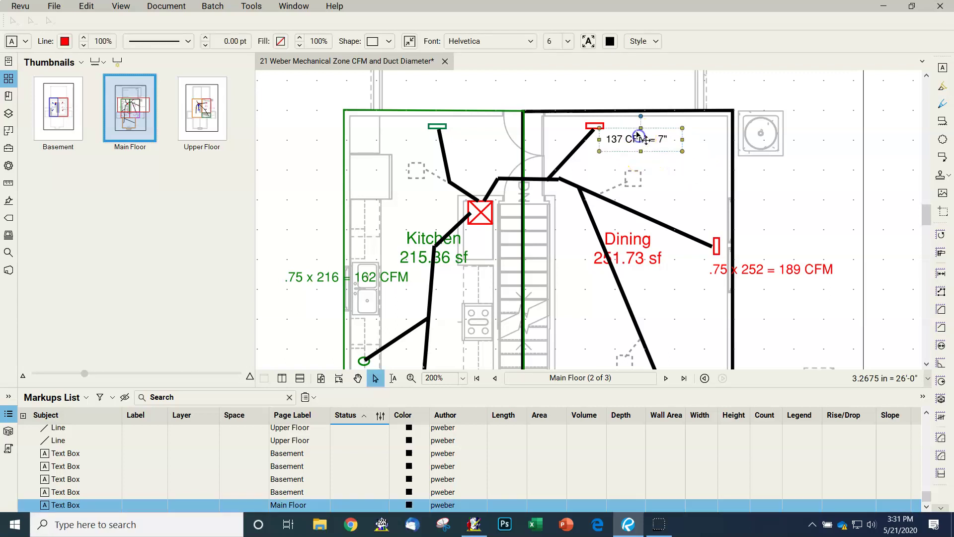
key("v")
left_click(674, 177)
left_click_drag(665, 146, 701, 190)
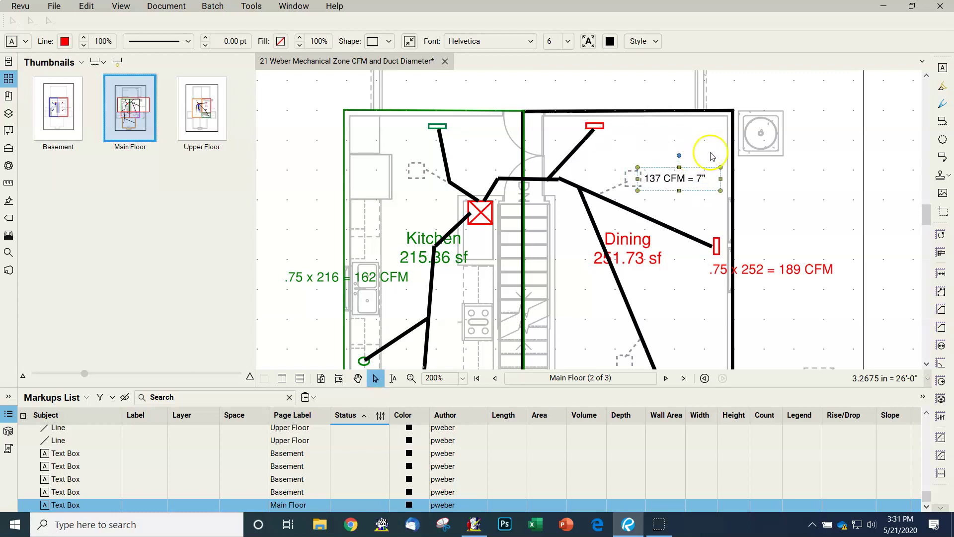
key("ctrl+v")
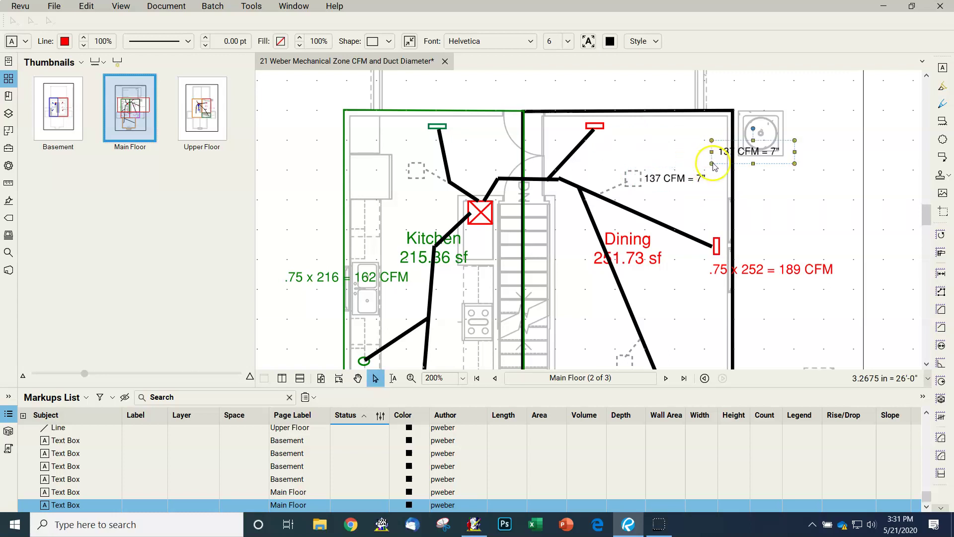
left_click_drag(747, 168, 633, 160)
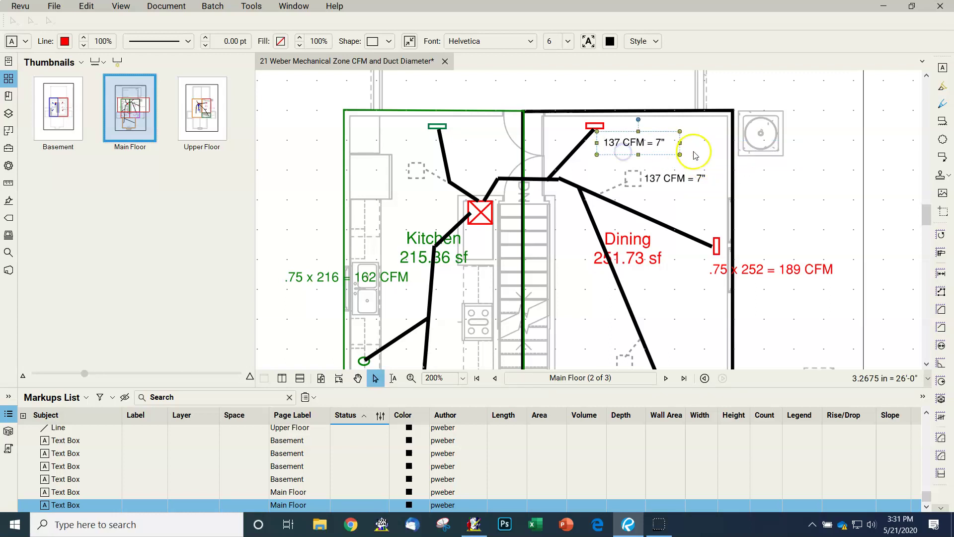
- Paste more copies of the size 6 duct label and move them over to the Kitchen's ducts
left_click(698, 152)
key("ctrl+v")
left_click_drag(711, 146, 454, 153)
key("ctrl+v")
left_click_drag(580, 140, 387, 200)
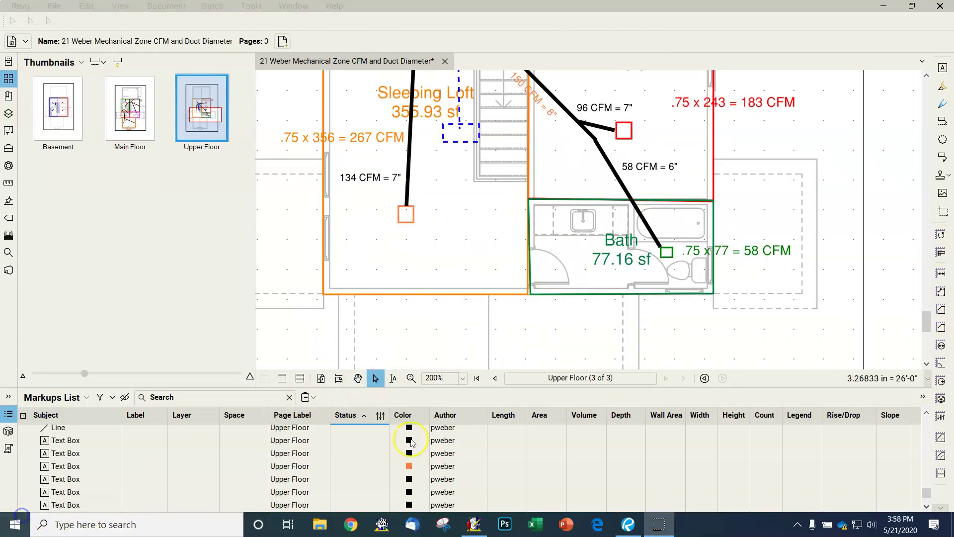
- Review the Upper Floor's duct runs and their CFM and diameter labels
scroll(614, 328, "up", 5)
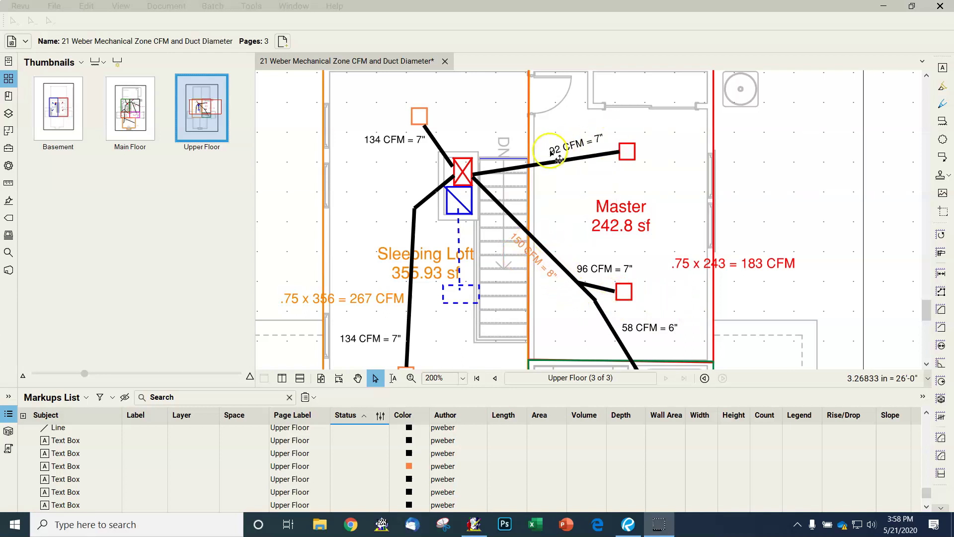
scroll(409, 315, "down", 1)
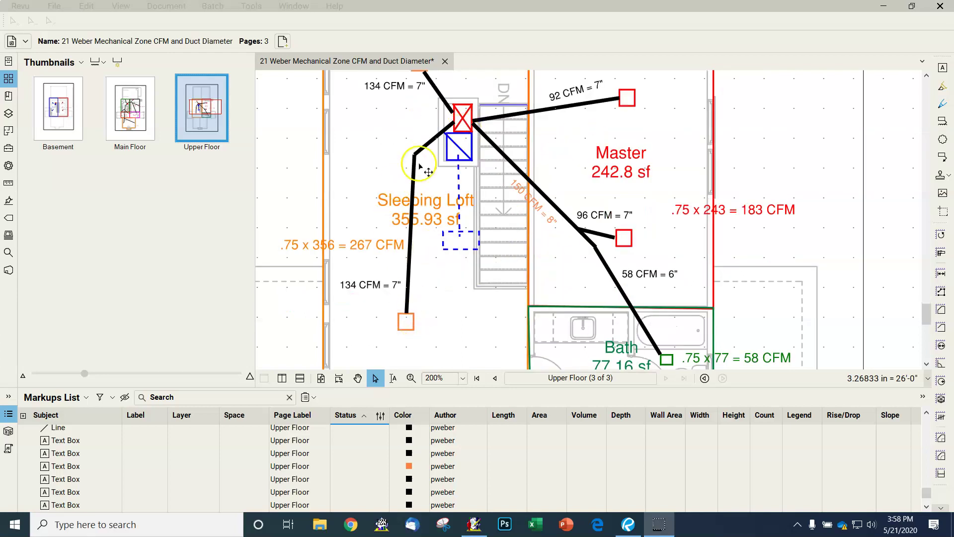
scroll(423, 172, "up", 2)
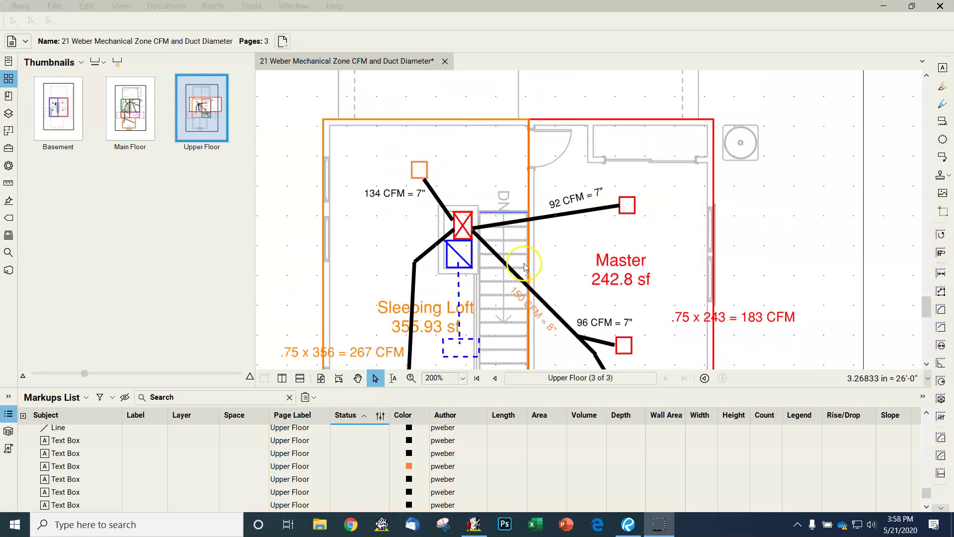
scroll(508, 258, "up", 4)
scroll(517, 258, "up", 5)
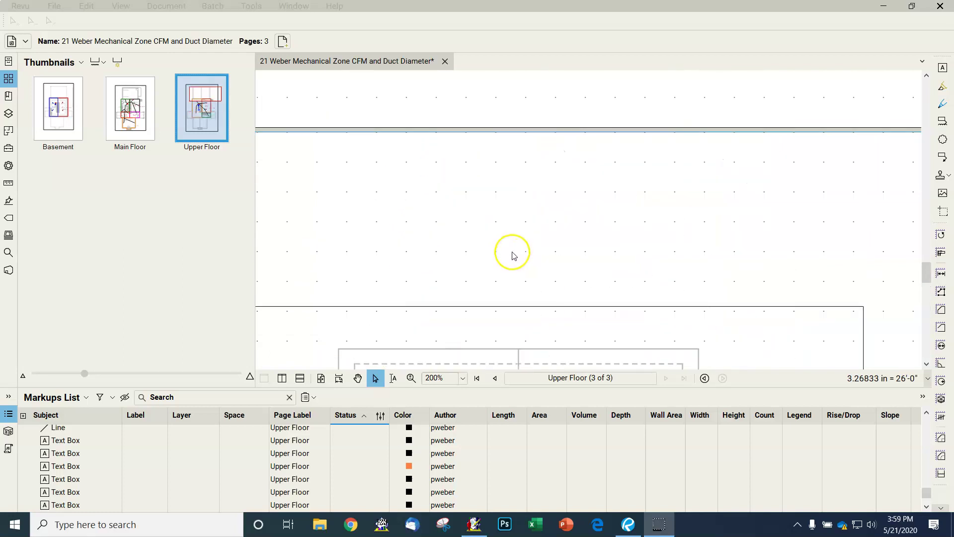
scroll(519, 258, "down", 5)
scroll(517, 257, "down", 5)
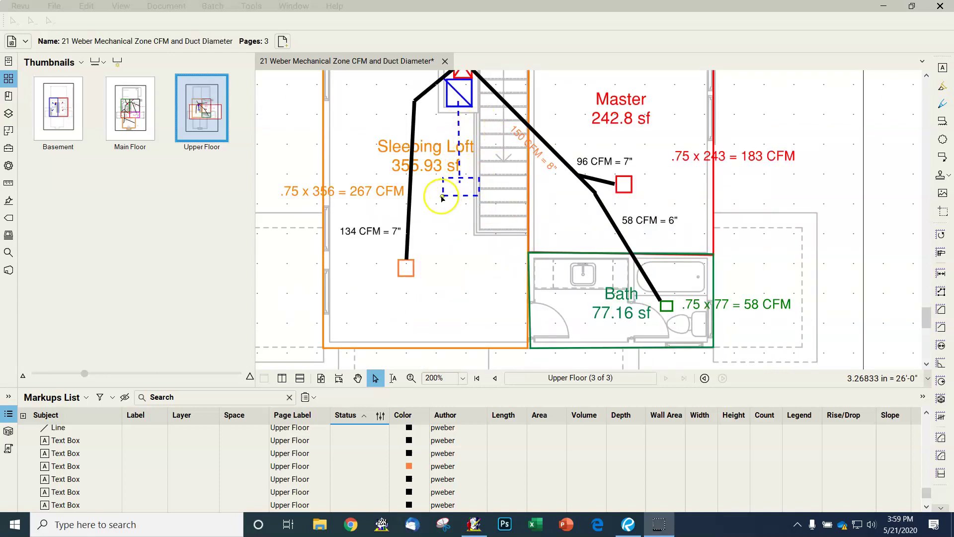
scroll(462, 251, "up", 10)
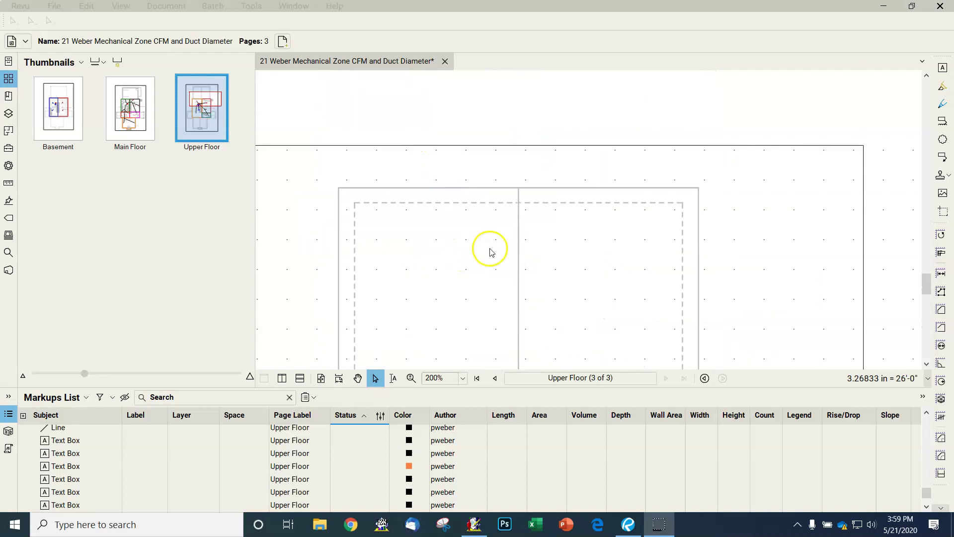
- Change the text color of the Main Floor's 198 CFM = 8" trunk duct label to orange
scroll(503, 251, "up", 3)
scroll(504, 252, "up", 4)
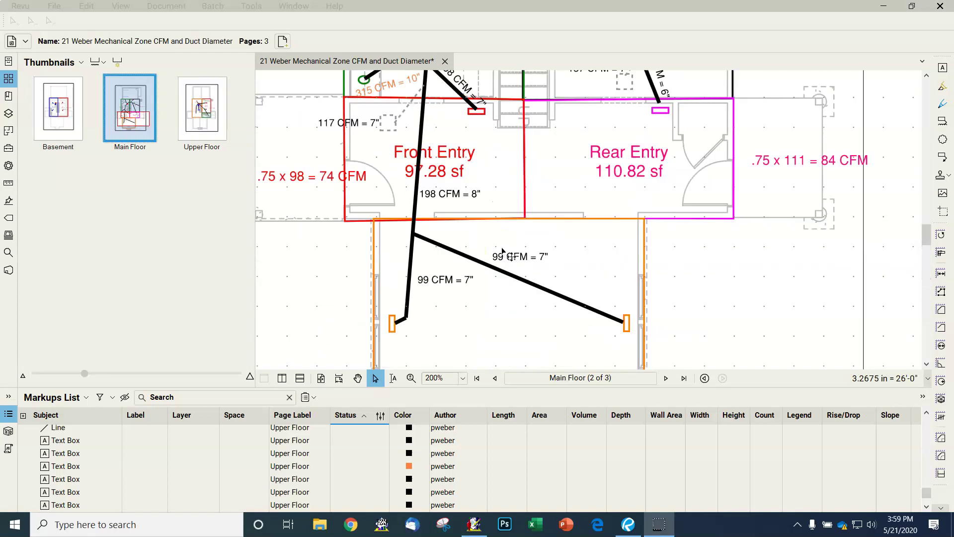
scroll(547, 268, "down", 1)
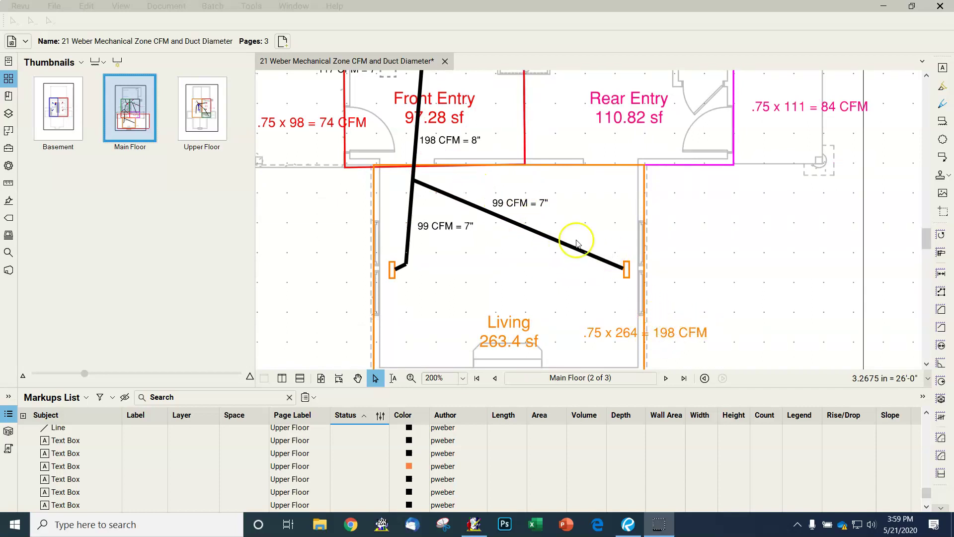
scroll(526, 271, "up", 1)
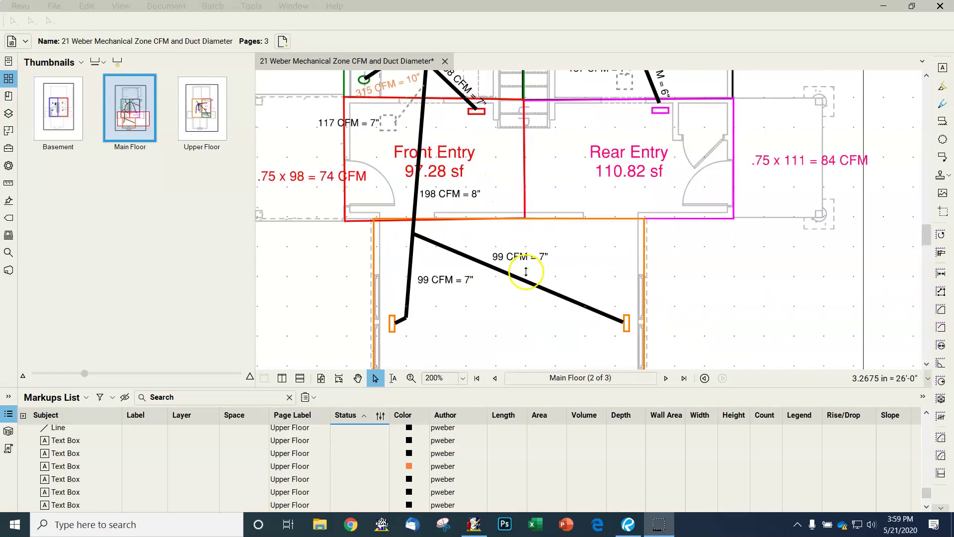
left_click(453, 196)
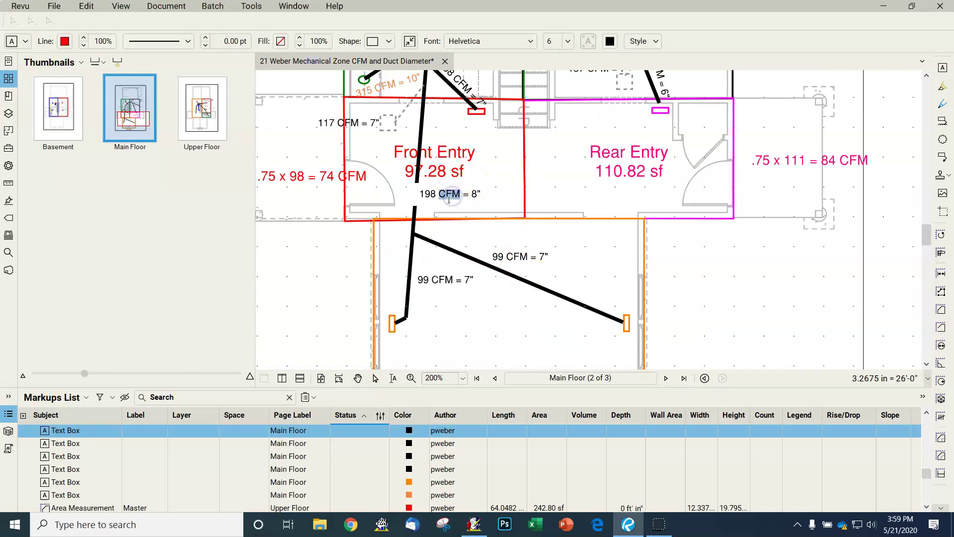
left_click(422, 195)
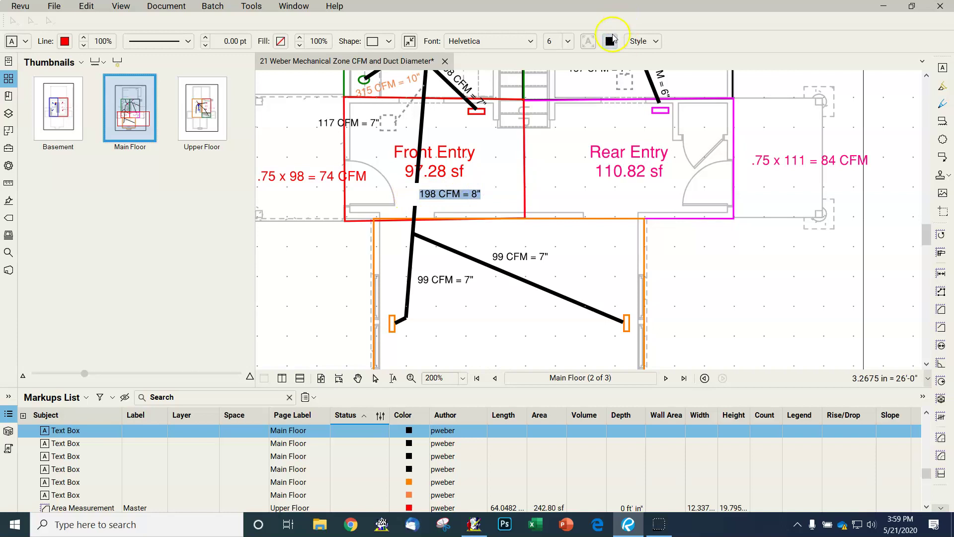
left_click(612, 41)
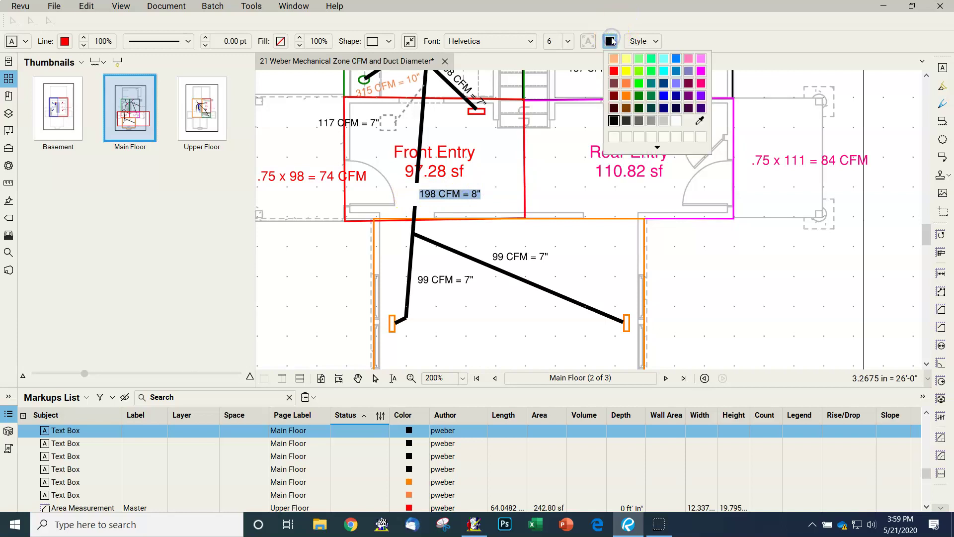
left_click(627, 83)
key("Escape")
- Check the CFM and diameter labels of the Main Floor's branch and trunk ducts and of the Basement's ducts
scroll(512, 159, "up", 2)
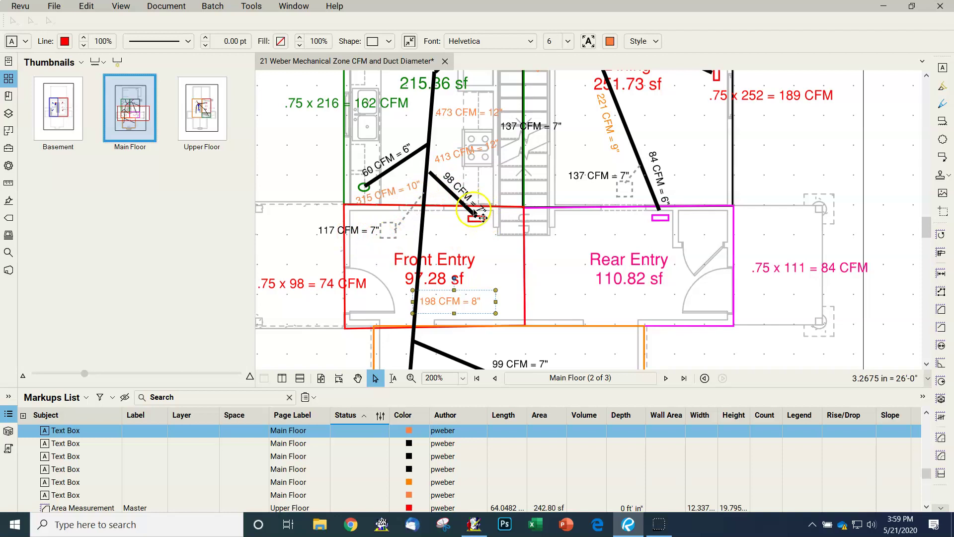
scroll(495, 221, "up", 2)
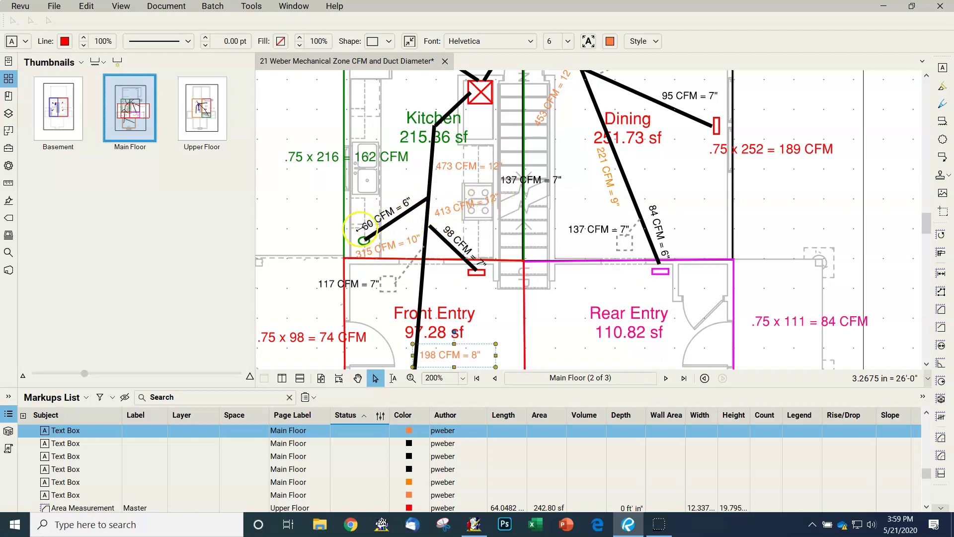
scroll(466, 179, "up", 1)
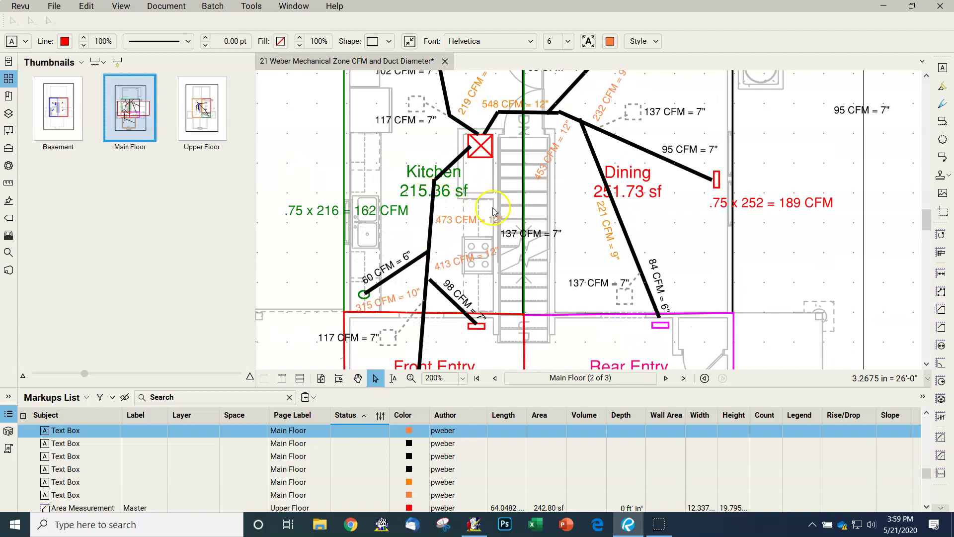
scroll(463, 212, "up", 3)
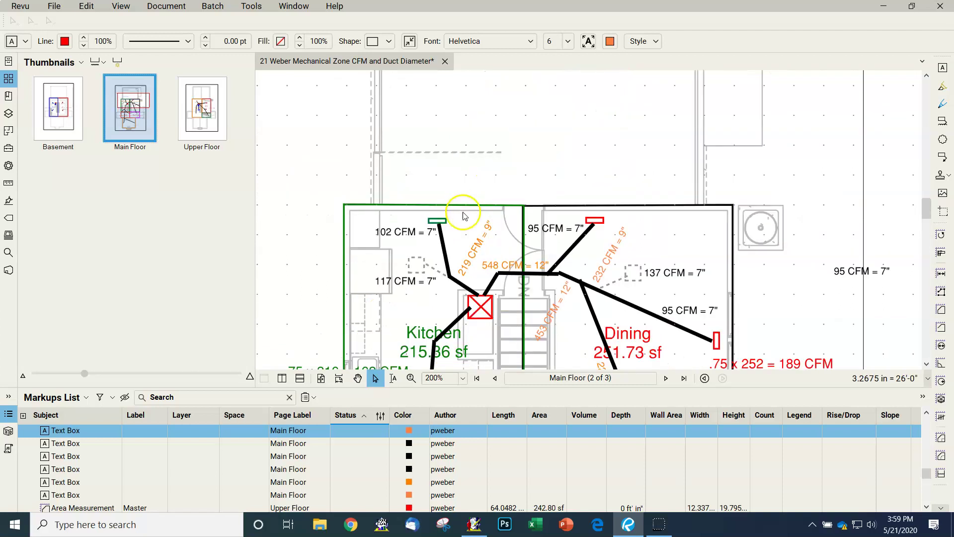
scroll(450, 226, "down", 3)
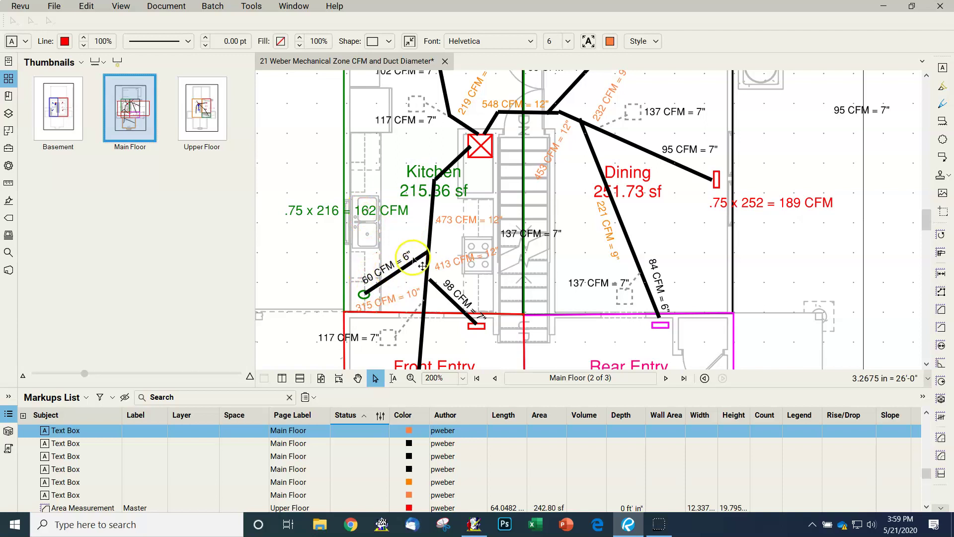
scroll(400, 271, "up", 1)
scroll(400, 272, "up", 1)
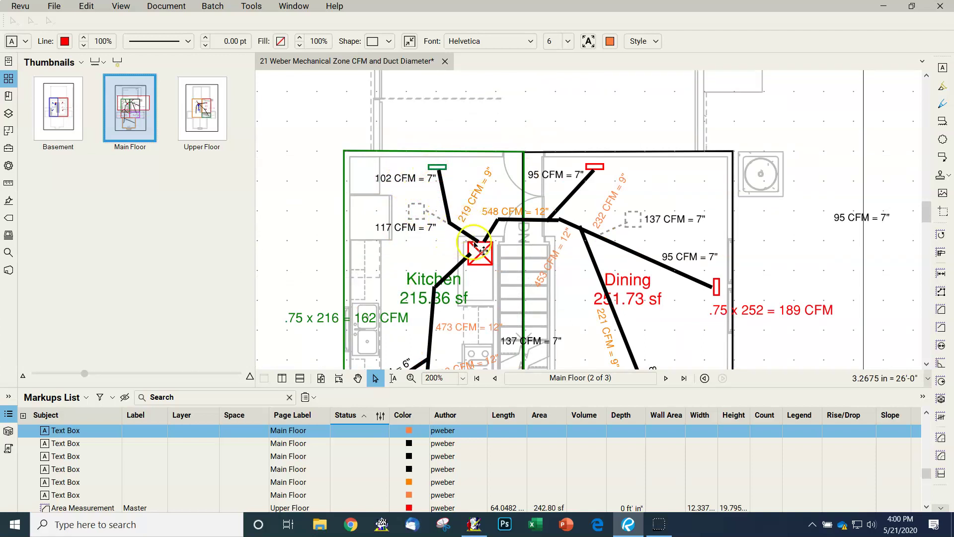
scroll(572, 243, "down", 1)
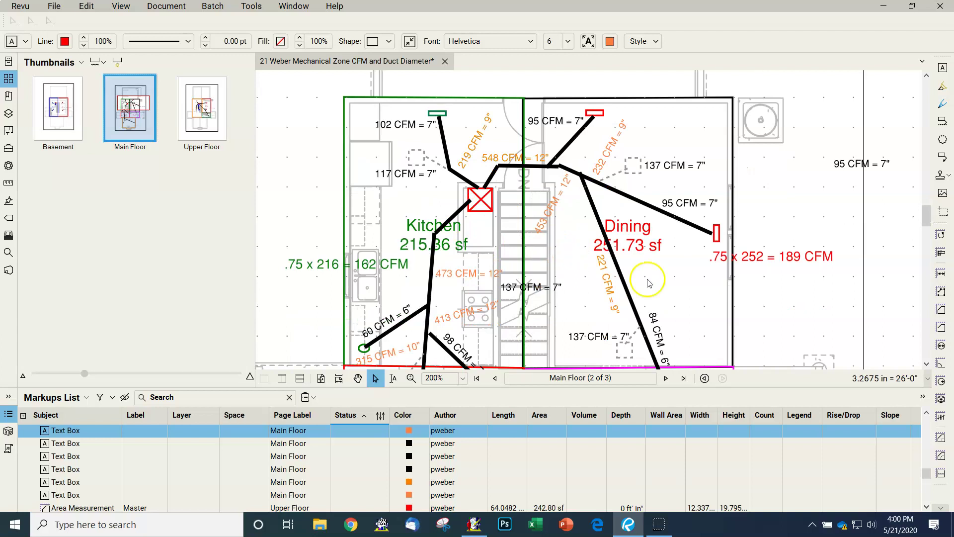
scroll(651, 280, "down", 2)
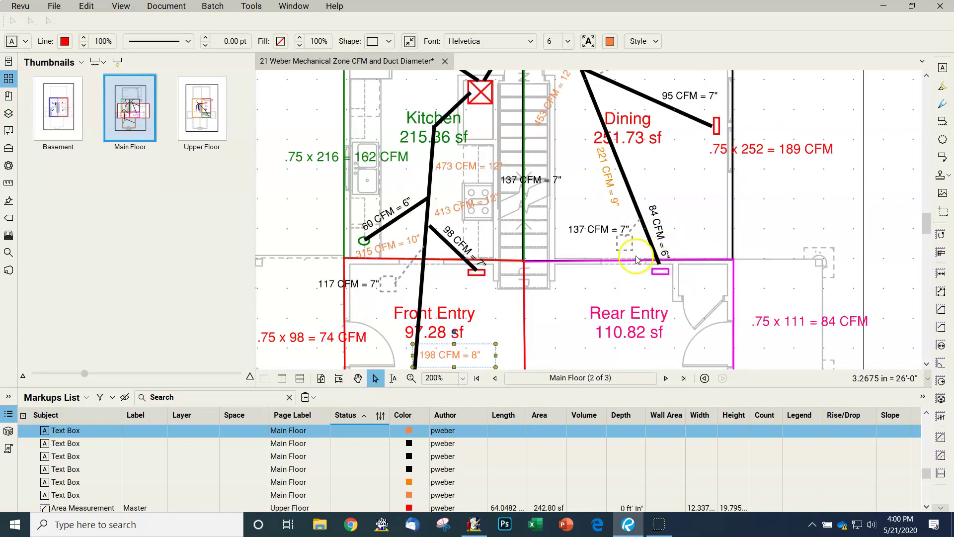
scroll(649, 240, "up", 2)
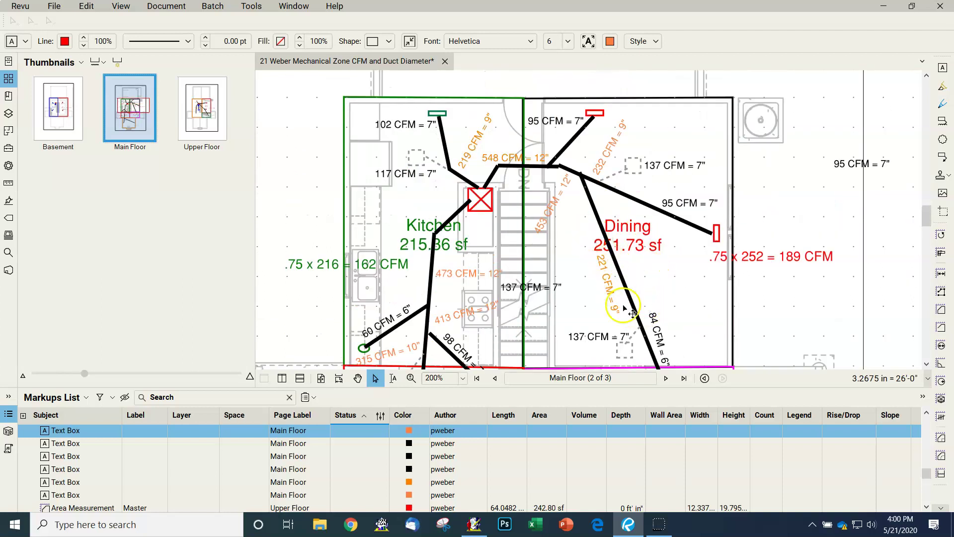
scroll(624, 302, "up", 1)
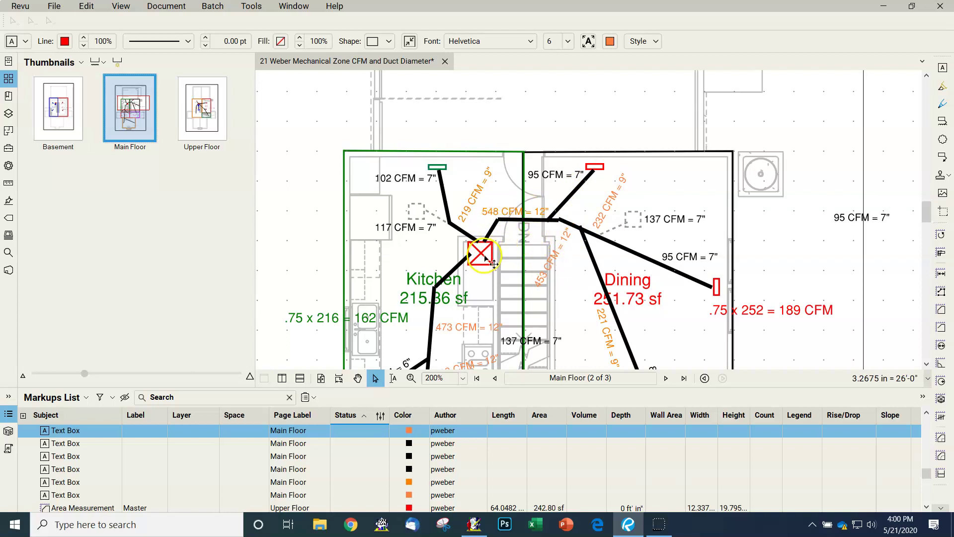
scroll(485, 259, "up", 5)
scroll(485, 259, "up", 10)
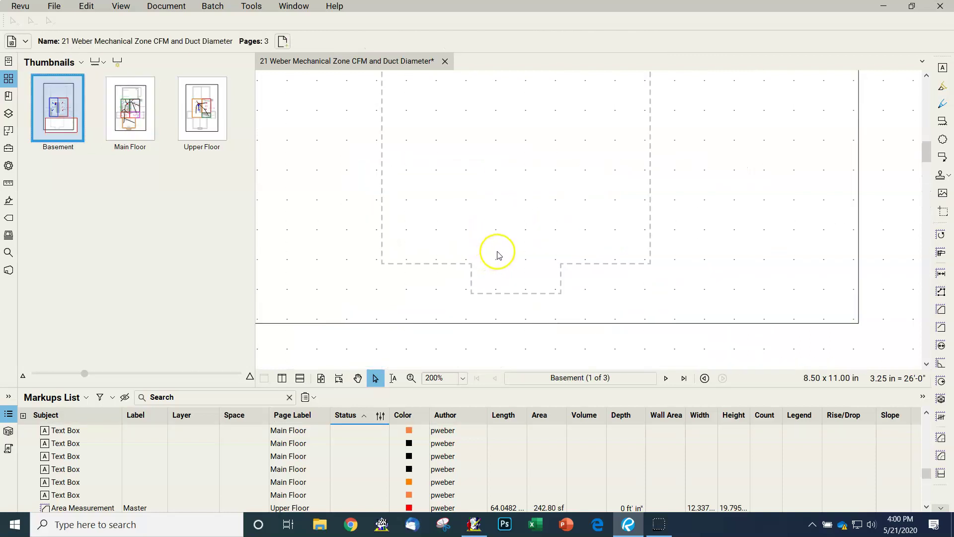
scroll(499, 255, "up", 3)
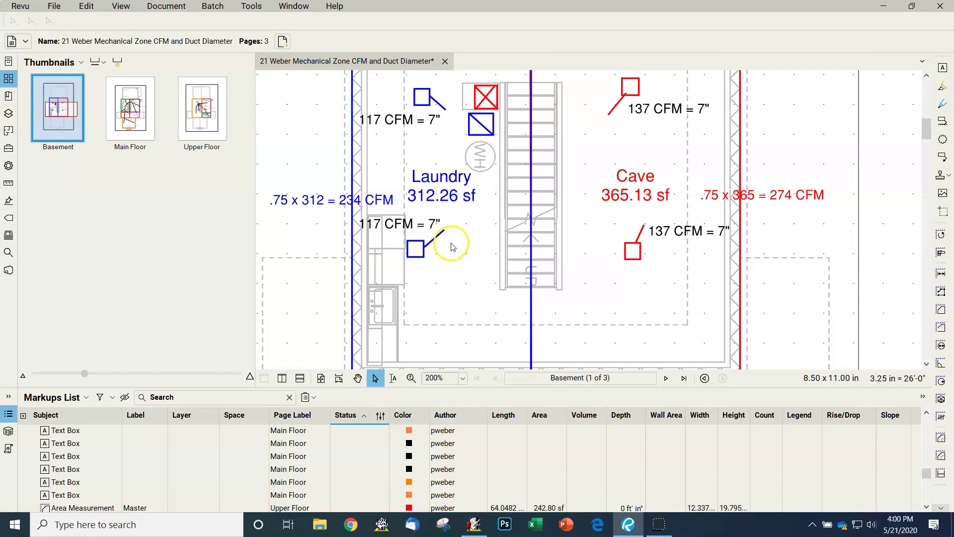
scroll(637, 400, "down", 5)
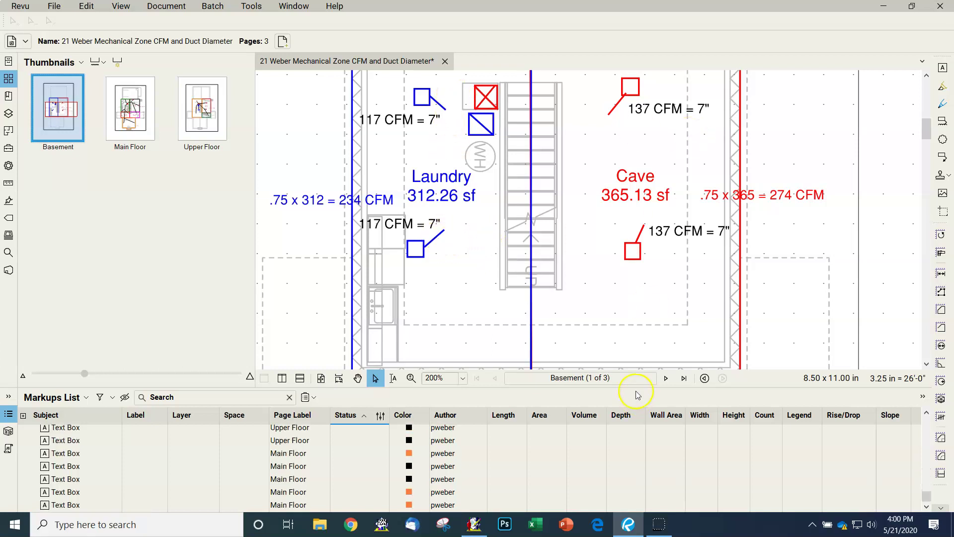
scroll(585, 277, "down", 3)
scroll(603, 276, "up", 3)
- Add a title text box above the Basement plan with the student's number and surname in capitals, CM 115 and, on a second line, Spring 2020
scroll(299, 303, "up", 7)
scroll(410, 294, "up", 3)
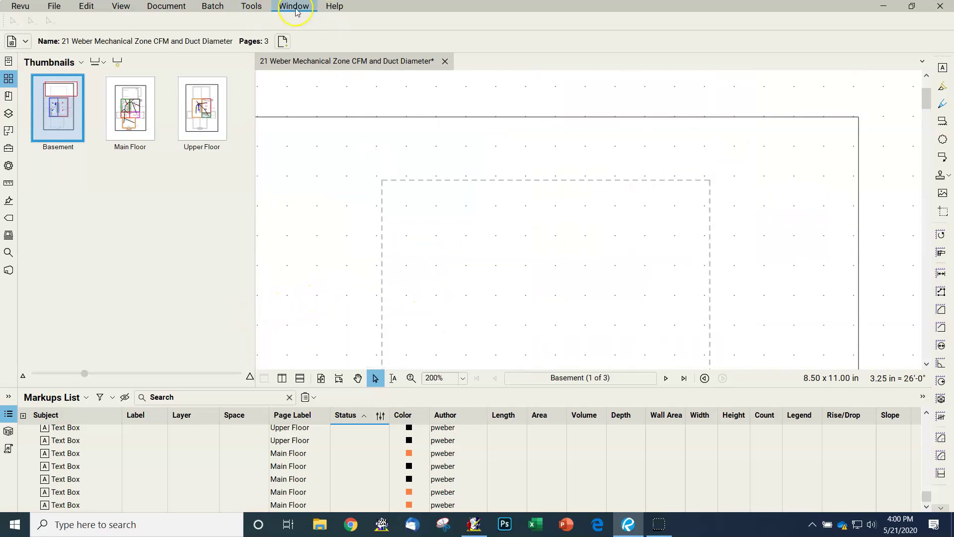
left_click(259, 7)
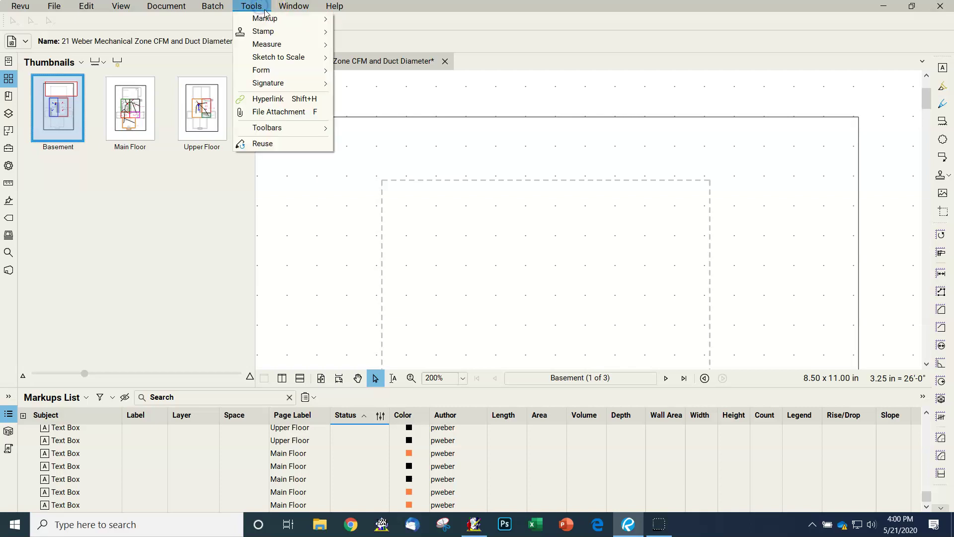
mouse_move(268, 18)
left_click(357, 18)
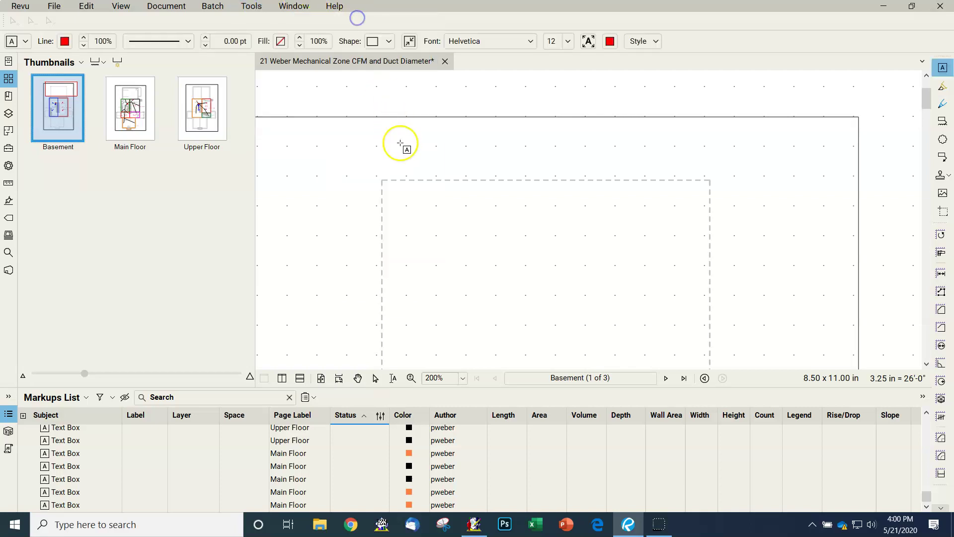
left_click_drag(370, 128, 616, 180)
left_click(653, 201)
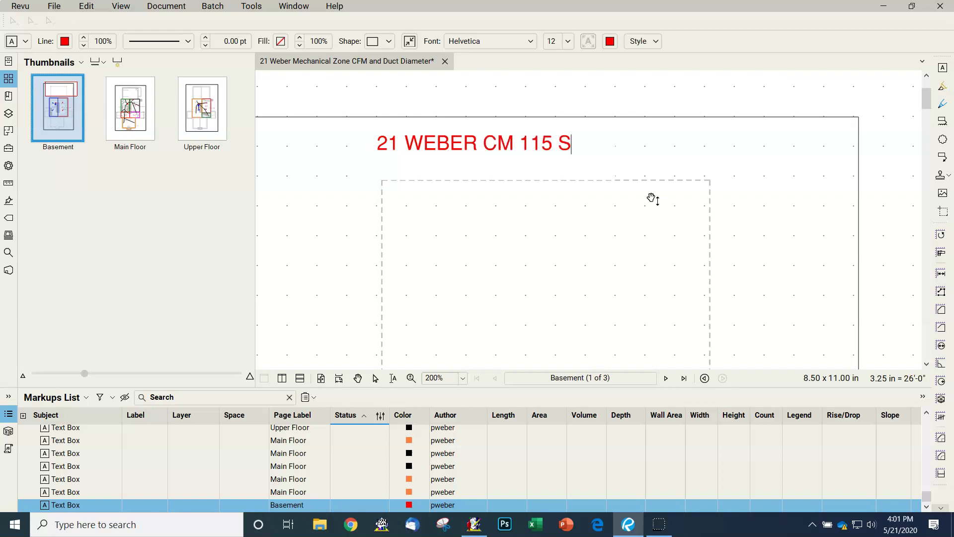
type("ng 2020")
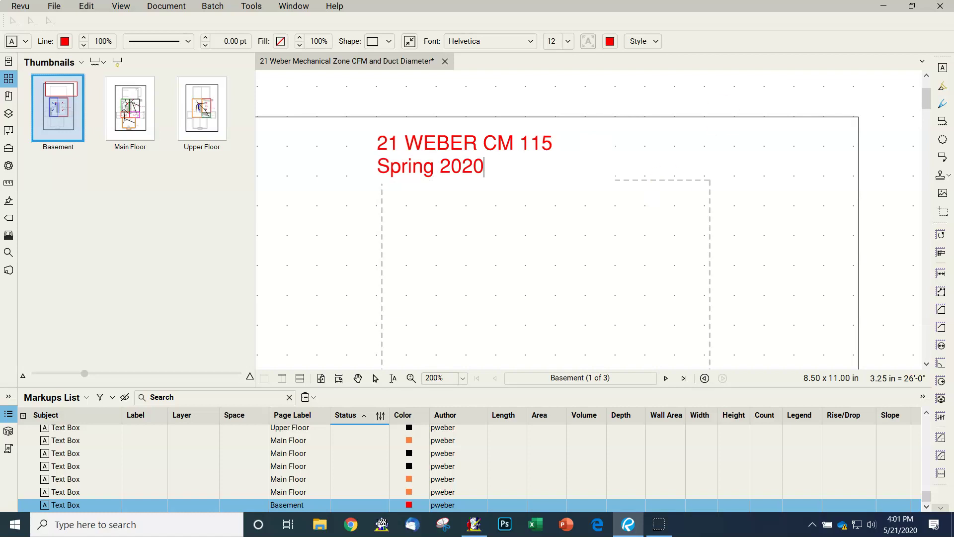
left_click(348, 204)
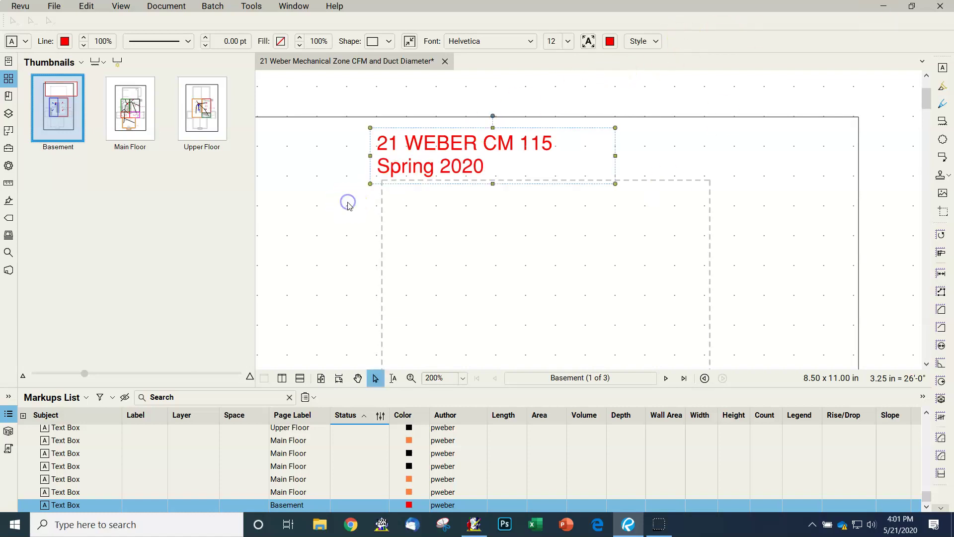